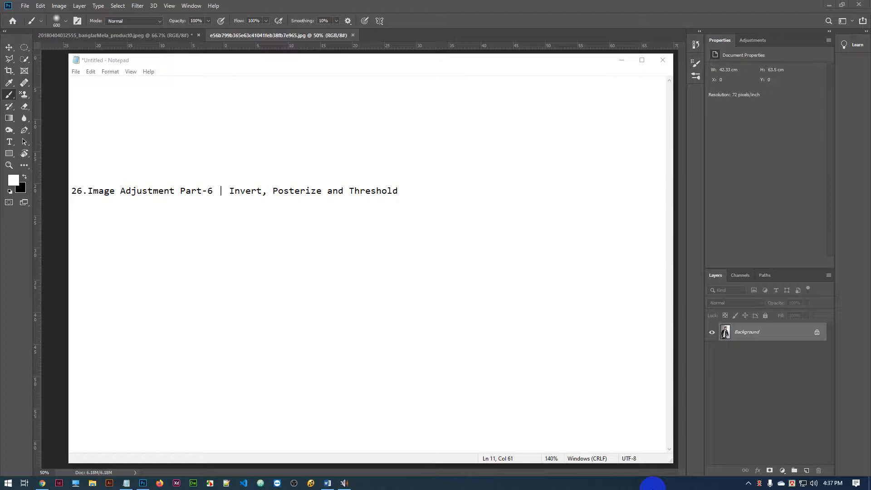
- Set the Notepad window aside and invert the colors of the portrait photo's Background layer
{"action": "left_click", "coordinate": [621, 63]}
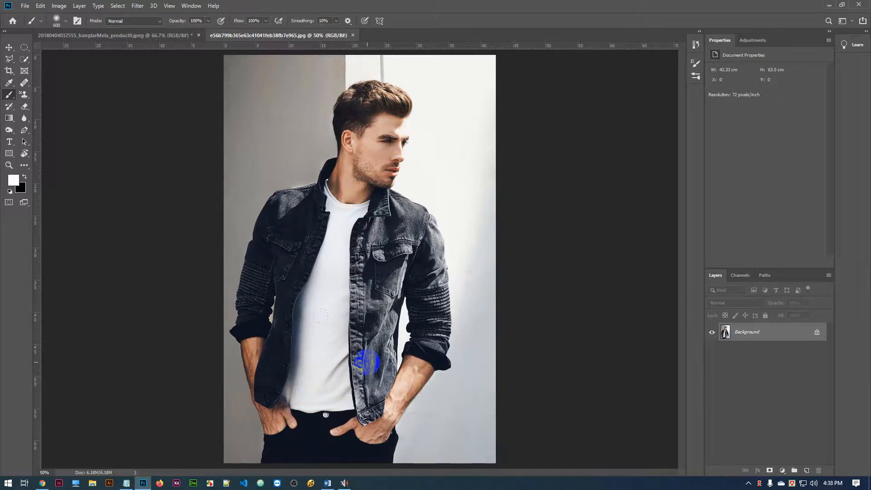
{"action": "left_click", "coordinate": [59, 6]}
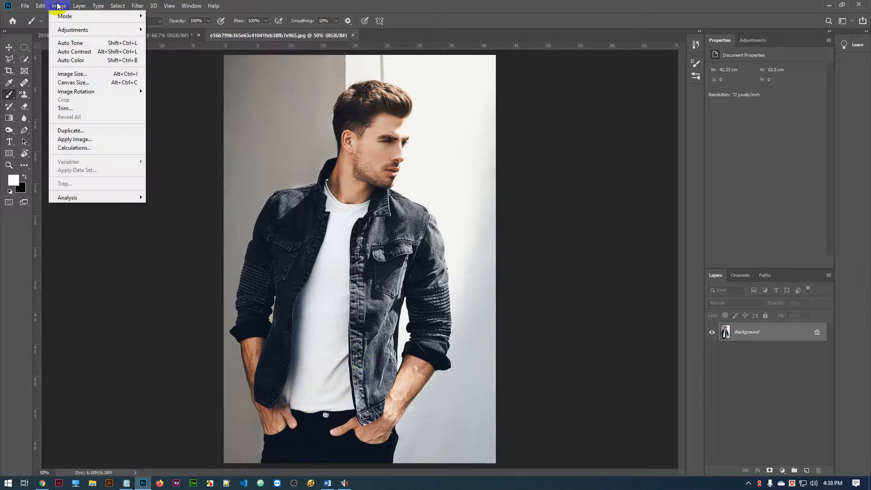
{"action": "mouse_move", "coordinate": [117, 33]}
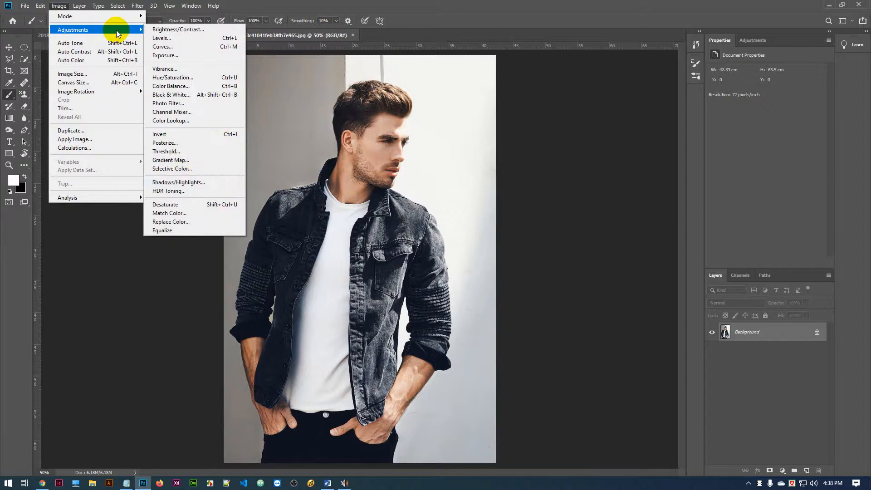
{"action": "left_click", "coordinate": [168, 134]}
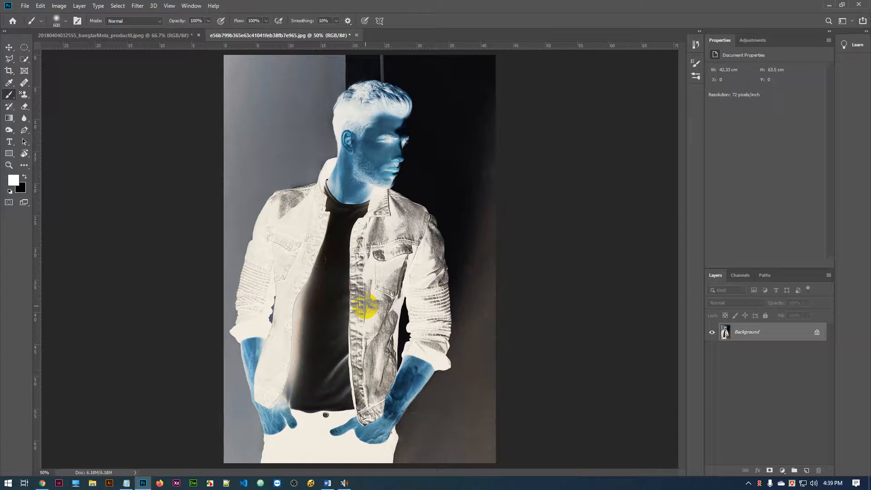
- Check the lesson topics in the Notepad note and undo the color inversion of the portrait
{"action": "left_click", "coordinate": [126, 483]}
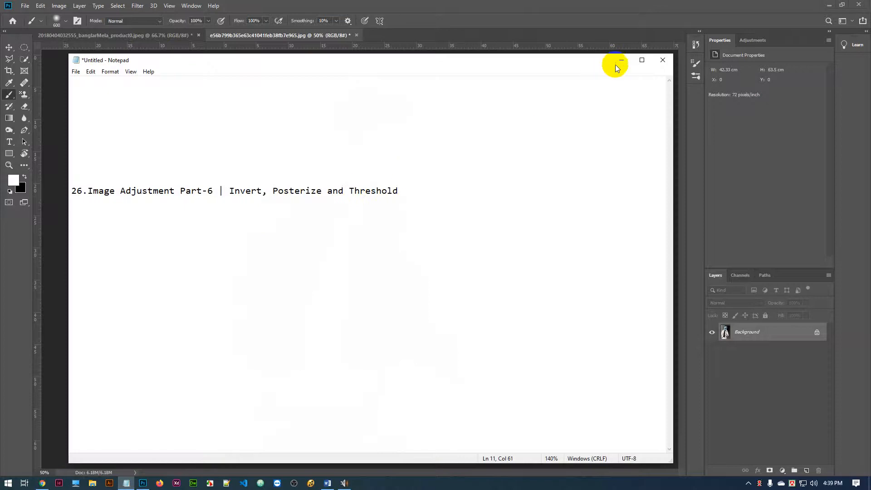
{"action": "left_click", "coordinate": [621, 61]}
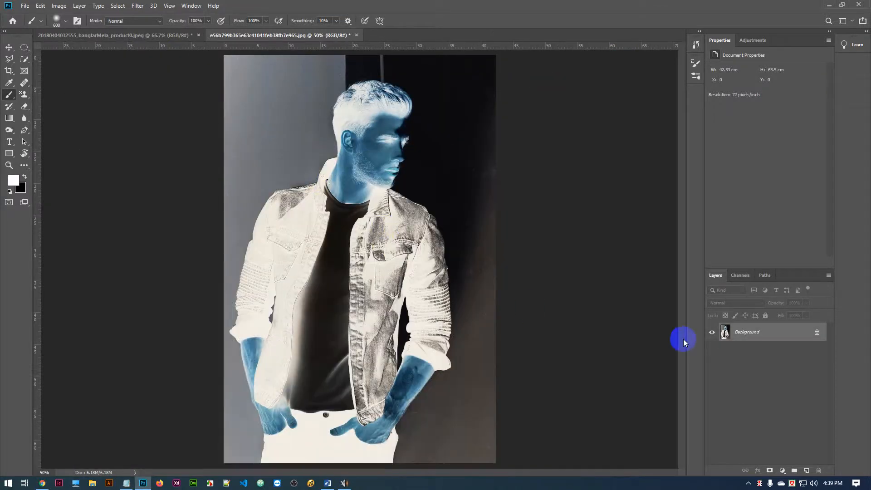
{"action": "key", "text": "ctrl+z"}
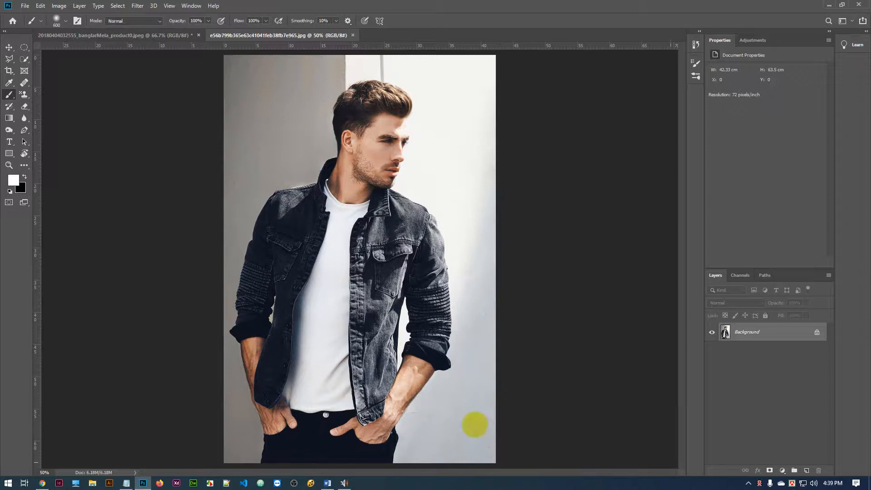
- Try Posterize on the Background photo, previewing levels from 4 to 255 and 13, and discard the adjustment
{"action": "left_click", "coordinate": [60, 6]}
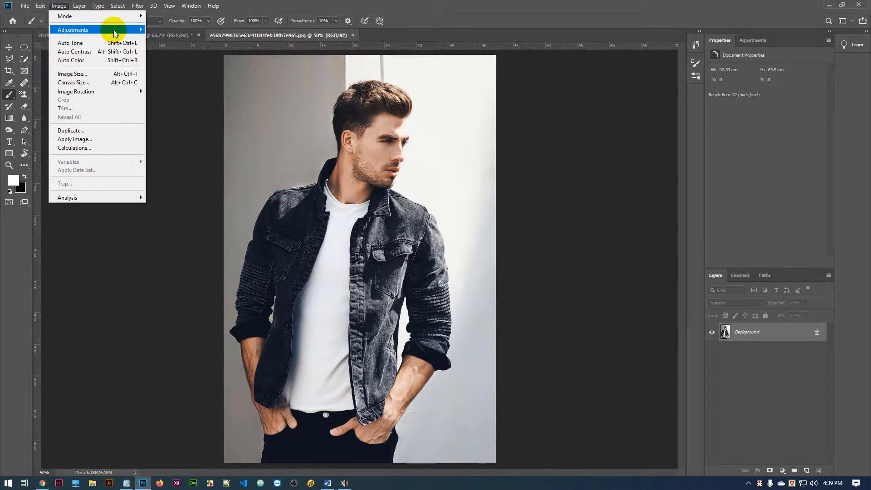
{"action": "mouse_move", "coordinate": [114, 30]}
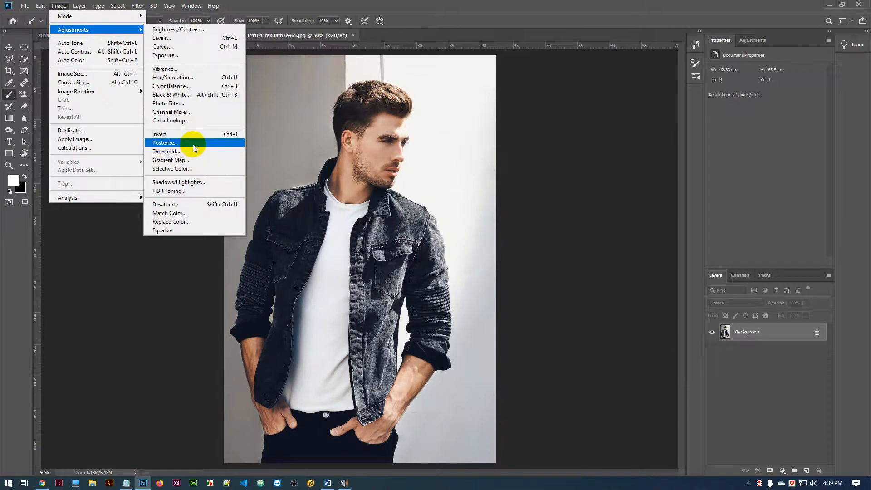
{"action": "left_click", "coordinate": [176, 144]}
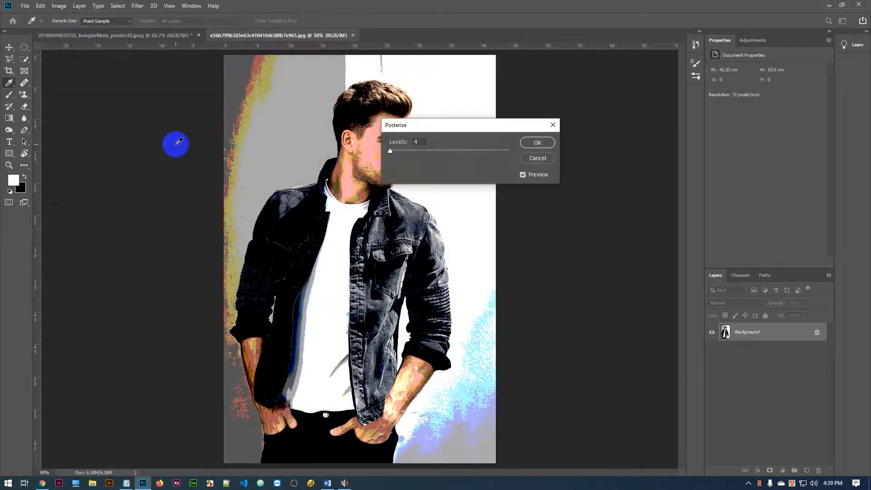
{"action": "left_click_drag", "start_coordinate": [463, 121], "coordinate": [586, 115]}
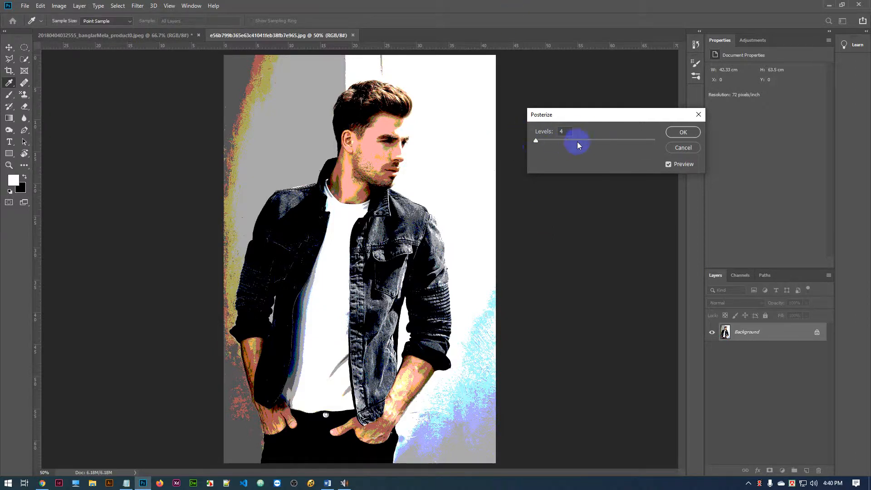
{"action": "left_click_drag", "start_coordinate": [537, 143], "coordinate": [662, 139]}
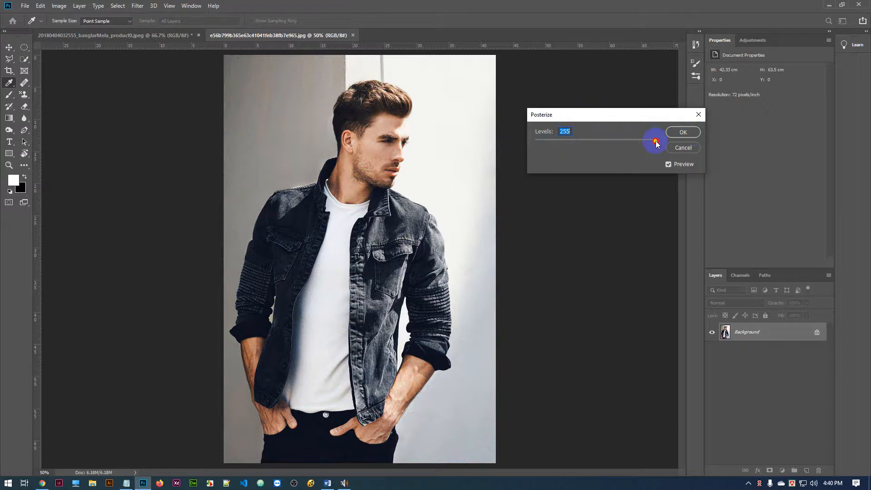
{"action": "left_click_drag", "start_coordinate": [655, 142], "coordinate": [557, 142]}
{"action": "left_click_drag", "start_coordinate": [553, 139], "coordinate": [541, 141]}
{"action": "left_click", "coordinate": [542, 143]}
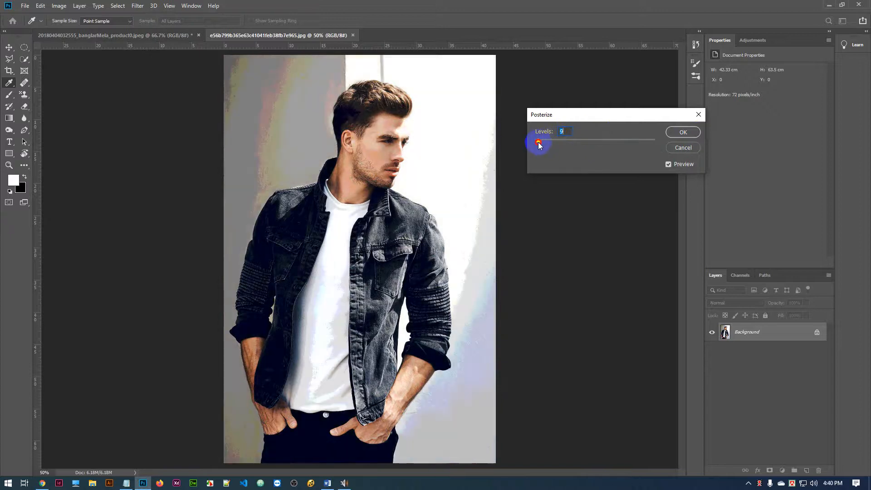
{"action": "mouse_move", "coordinate": [541, 144]}
{"action": "left_mouse_down"}
{"action": "mouse_move", "coordinate": [552, 141]}
{"action": "mouse_move", "coordinate": [541, 139]}
{"action": "left_mouse_up"}
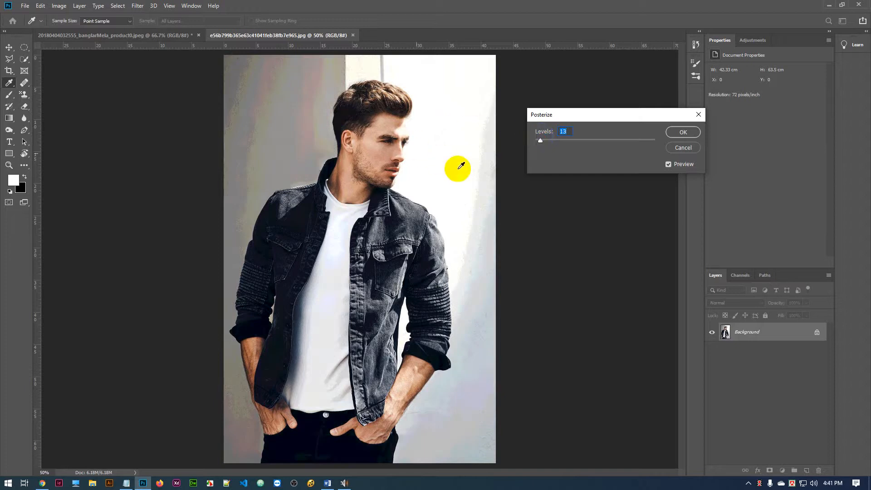
{"action": "left_click", "coordinate": [699, 115]}
{"action": "key", "text": "b"}
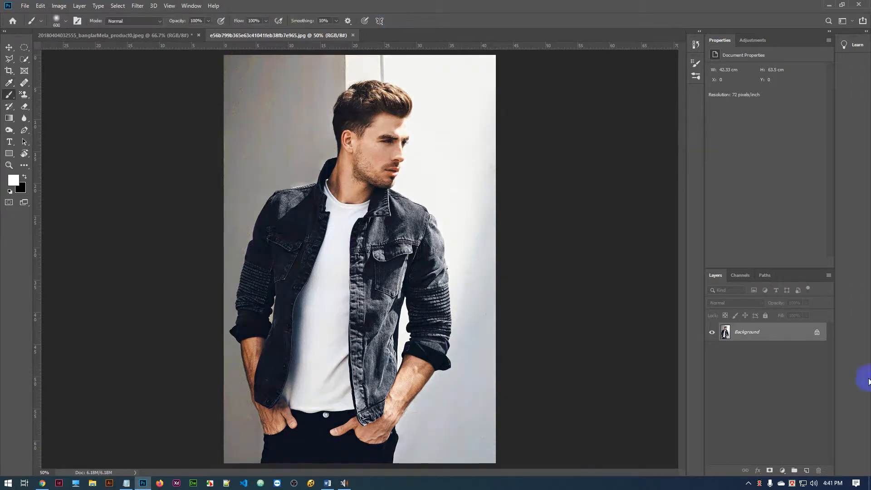
- Duplicate the Background layer and posterize the copy with 14 levels
{"action": "key", "text": "ctrl+j"}
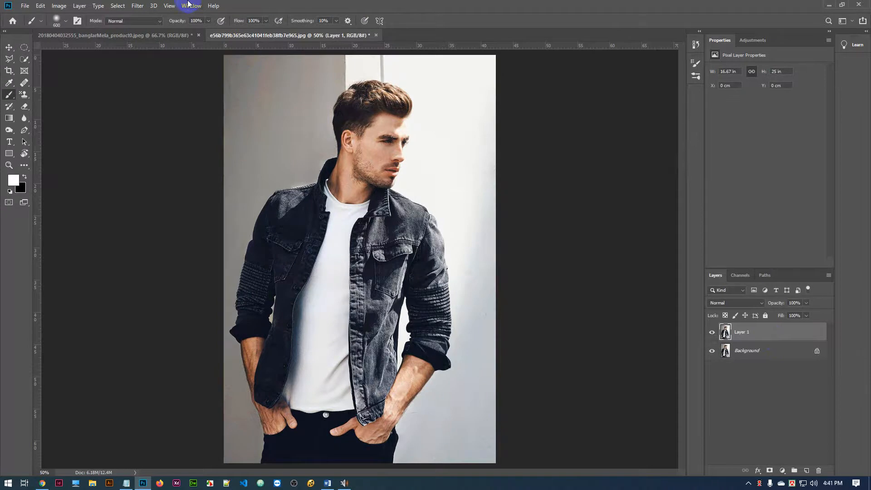
{"action": "left_click", "coordinate": [59, 5]}
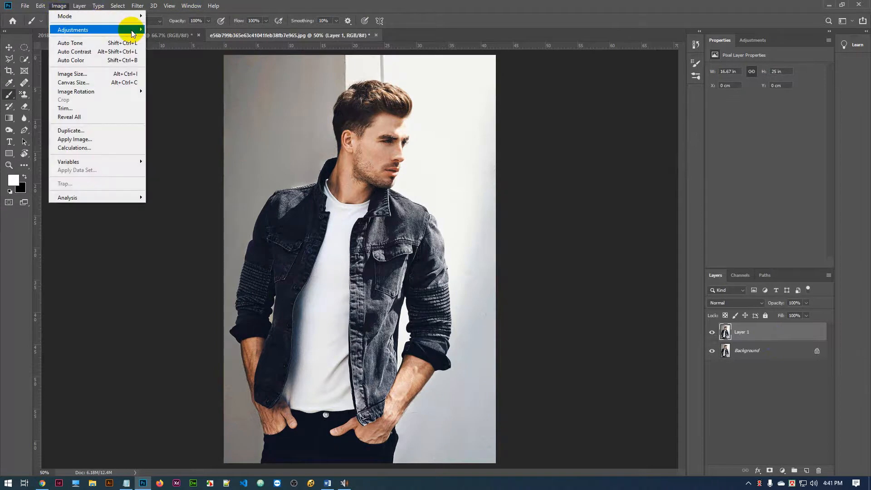
{"action": "mouse_move", "coordinate": [132, 30]}
{"action": "left_click", "coordinate": [164, 143]}
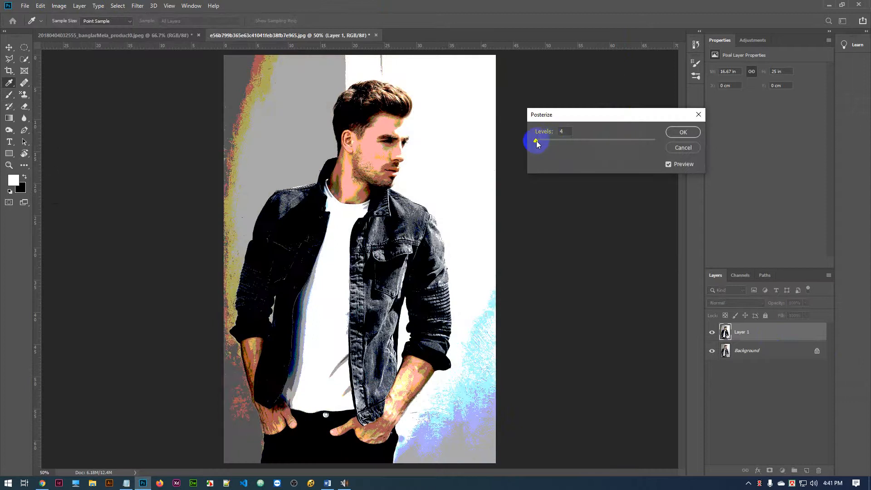
{"action": "left_click_drag", "start_coordinate": [536, 141], "coordinate": [541, 143]}
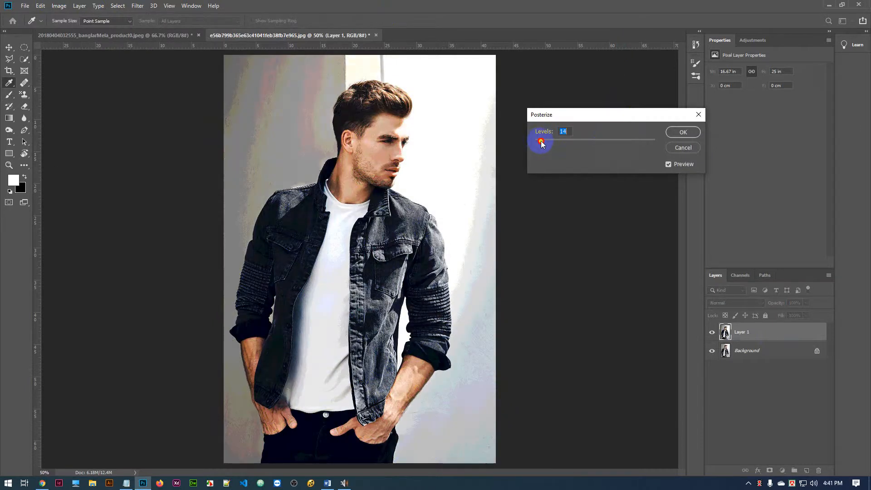
{"action": "left_click", "coordinate": [682, 133]}
{"action": "key", "text": "b"}
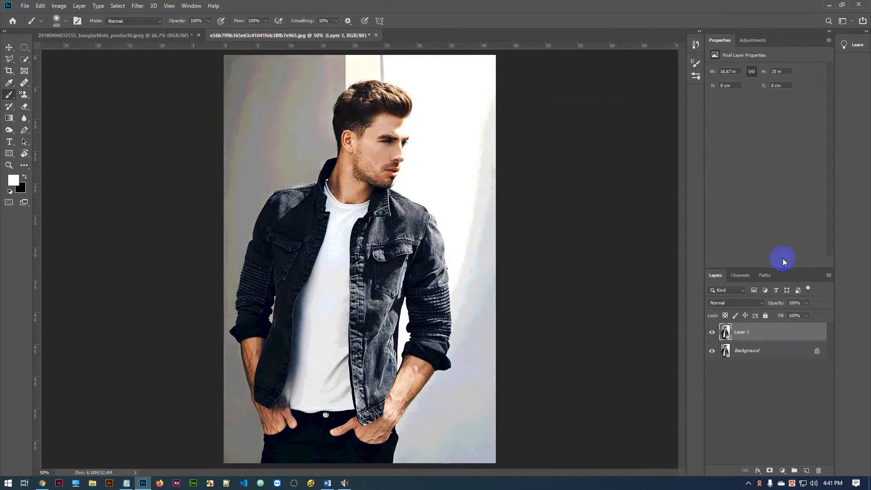
- Compare the posterized copy with the original photo by repeatedly hiding and showing Layer 1
{"action": "left_click", "coordinate": [712, 333]}
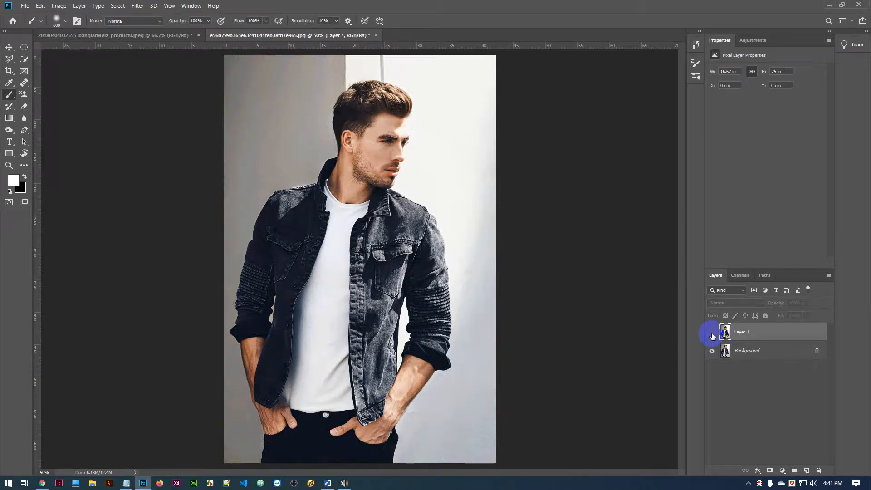
{"action": "left_click", "coordinate": [712, 335]}
{"action": "left_click", "coordinate": [712, 335]}
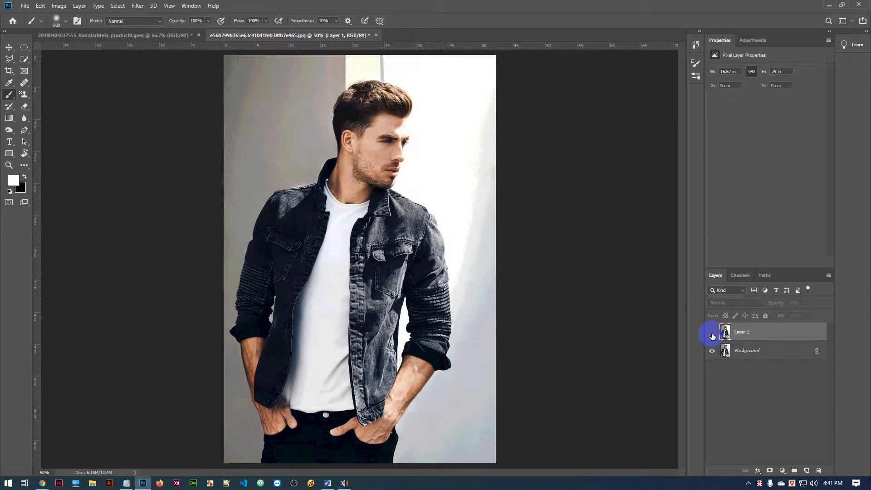
{"action": "left_click", "coordinate": [712, 335]}
{"action": "left_click", "coordinate": [712, 335]}
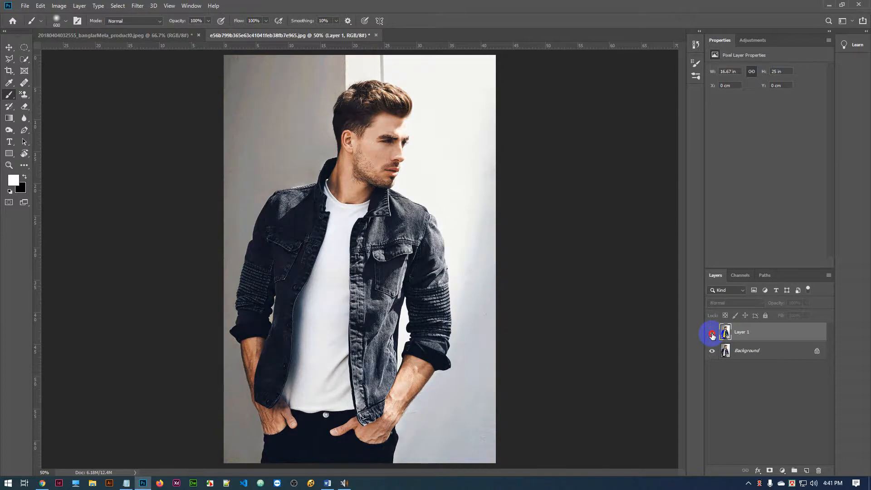
{"action": "left_click", "coordinate": [712, 335]}
{"action": "left_click", "coordinate": [712, 335]}
{"action": "left_click", "coordinate": [712, 335]}
{"action": "left_click", "coordinate": [712, 335]}
{"action": "left_click", "coordinate": [711, 335]}
{"action": "left_click", "coordinate": [712, 335]}
{"action": "left_click", "coordinate": [712, 334]}
{"action": "left_click", "coordinate": [712, 335]}
{"action": "left_click", "coordinate": [712, 334]}
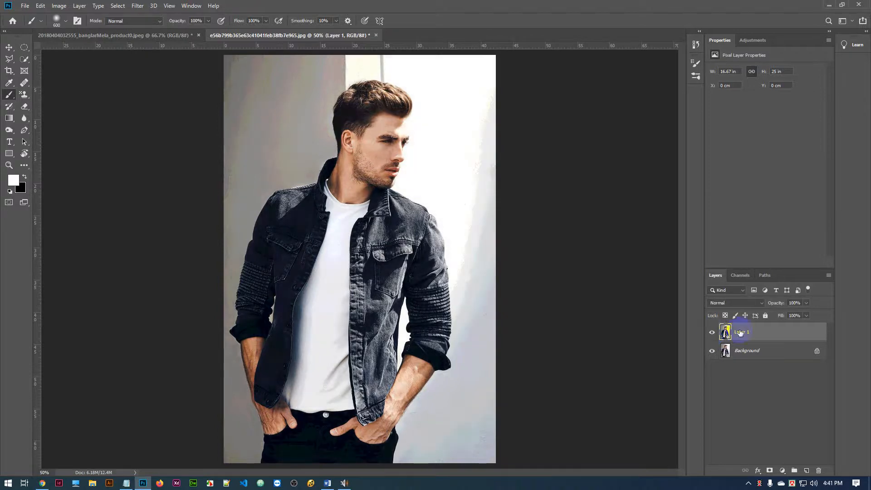
- Replace the posterized layer with a fresh duplicate of the Background and hide the Background layer
{"action": "left_click_drag", "start_coordinate": [740, 334], "coordinate": [818, 470]}
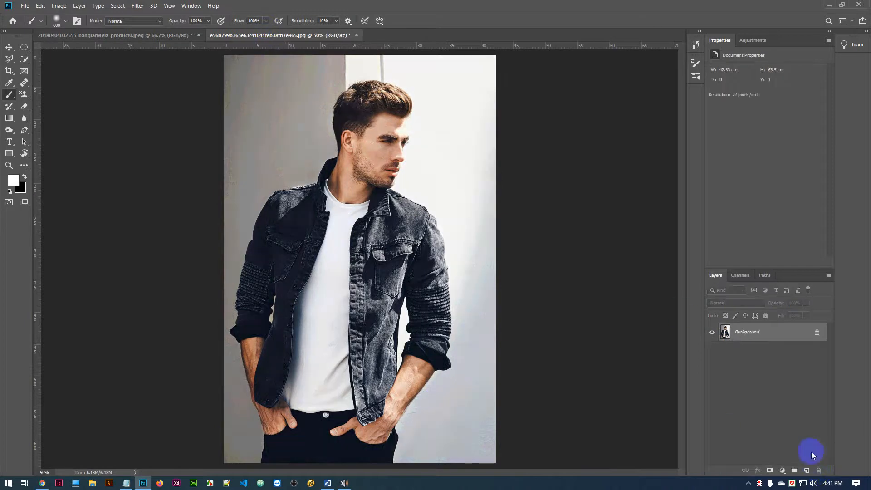
{"action": "left_click", "coordinate": [788, 336]}
{"action": "key", "text": "ctrl+j"}
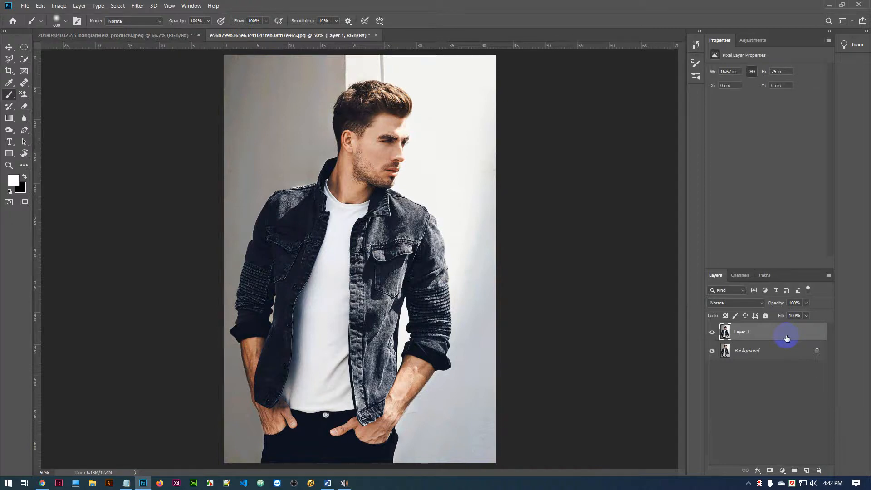
{"action": "left_click", "coordinate": [712, 352]}
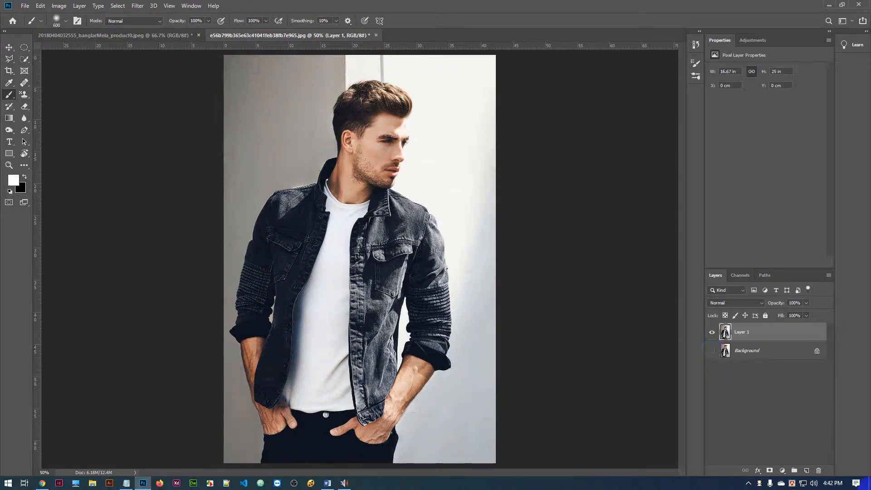
- Try Threshold on Layer 1, previewing levels 128 and 130, and discard the adjustment
{"action": "left_click", "coordinate": [58, 6]}
{"action": "mouse_move", "coordinate": [119, 30]}
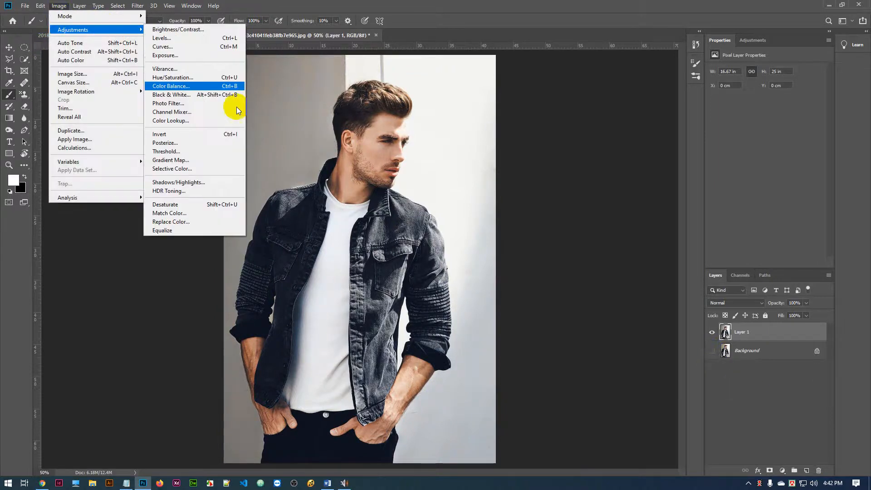
{"action": "left_click", "coordinate": [167, 151]}
{"action": "mouse_move", "coordinate": [526, 120]}
{"action": "left_mouse_down"}
{"action": "mouse_move", "coordinate": [574, 114]}
{"action": "mouse_move", "coordinate": [517, 96]}
{"action": "mouse_move", "coordinate": [496, 101]}
{"action": "left_mouse_up"}
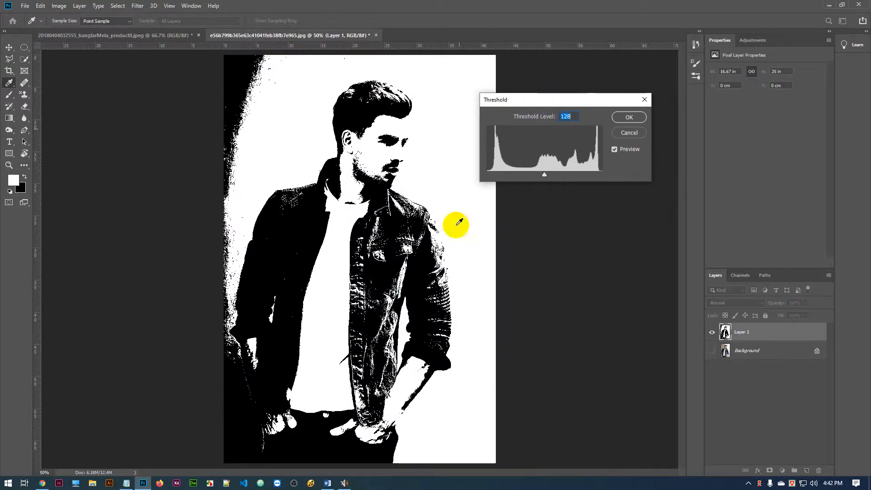
{"action": "left_click", "coordinate": [425, 272]}
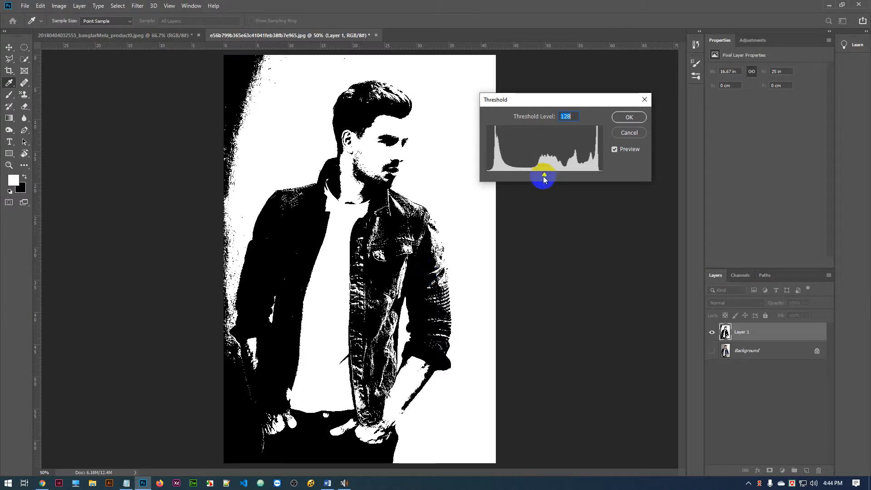
{"action": "mouse_move", "coordinate": [545, 176]}
{"action": "left_mouse_down"}
{"action": "mouse_move", "coordinate": [606, 171]}
{"action": "mouse_move", "coordinate": [543, 166]}
{"action": "mouse_move", "coordinate": [490, 175]}
{"action": "mouse_move", "coordinate": [545, 166]}
{"action": "left_mouse_up"}
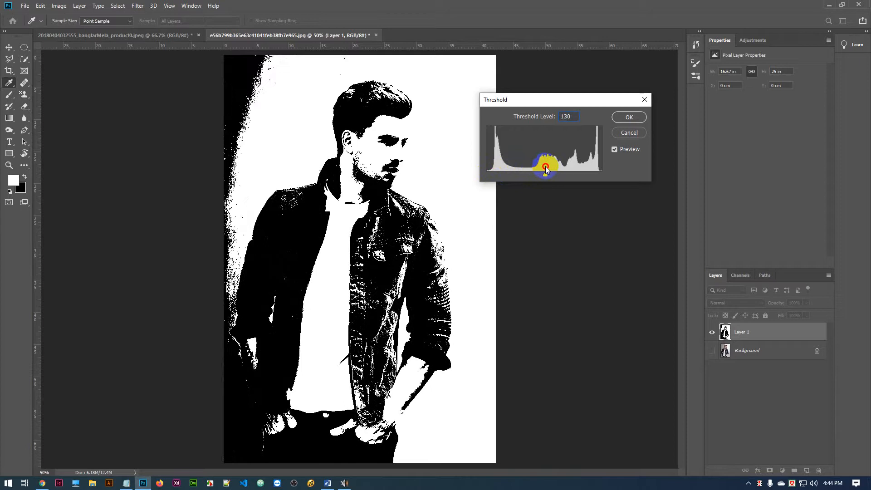
{"action": "left_click_drag", "start_coordinate": [545, 167], "coordinate": [545, 167]}
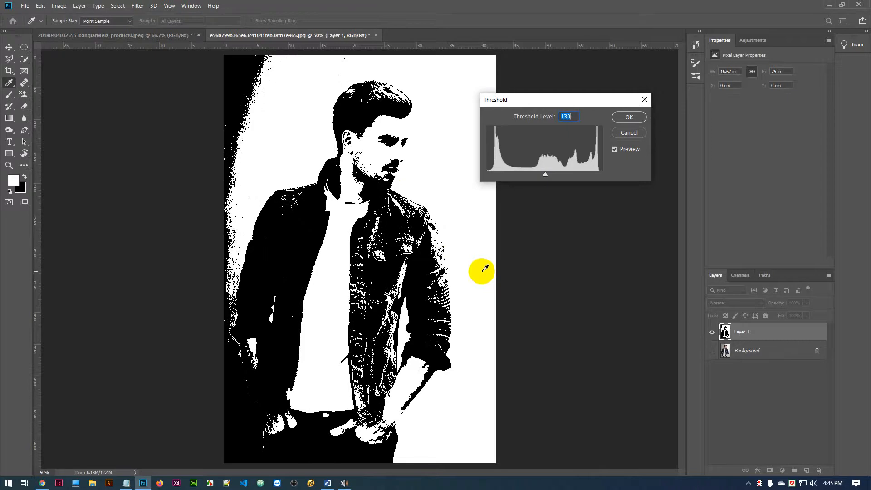
{"action": "left_click", "coordinate": [644, 100]}
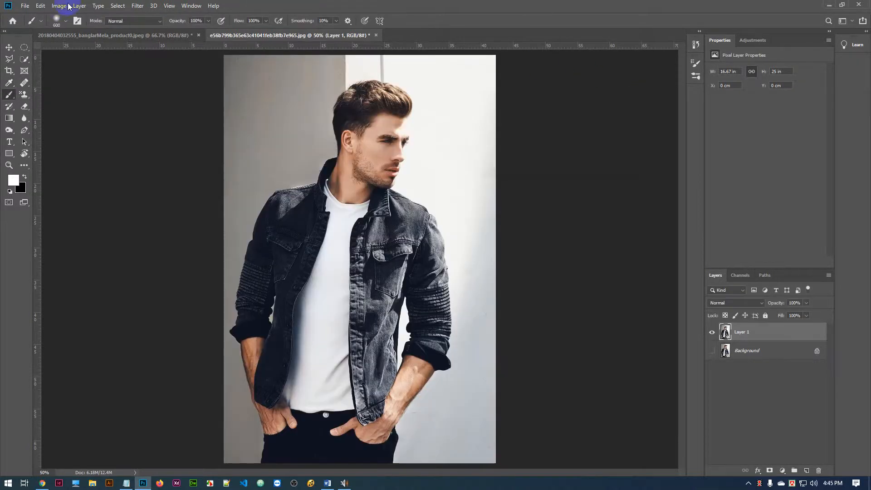
- Apply the Threshold adjustment to Layer 1 at level 128, after previewing level 123
{"action": "left_click", "coordinate": [60, 5]}
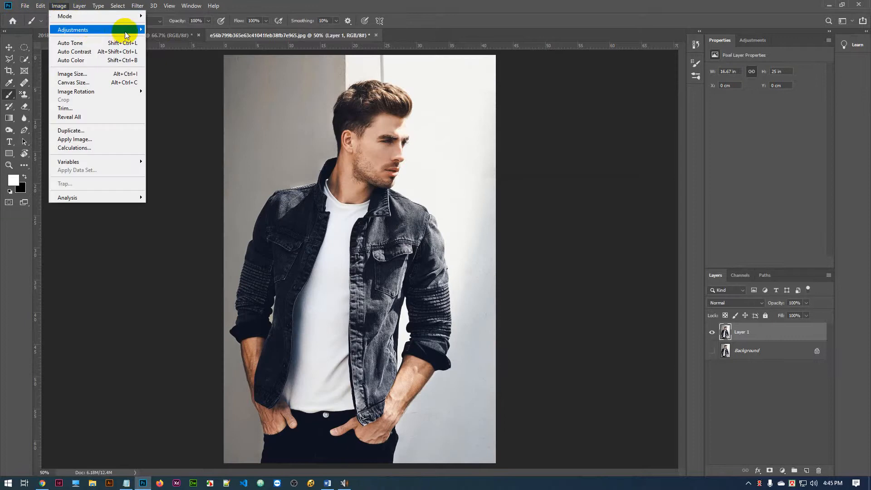
{"action": "mouse_move", "coordinate": [127, 29]}
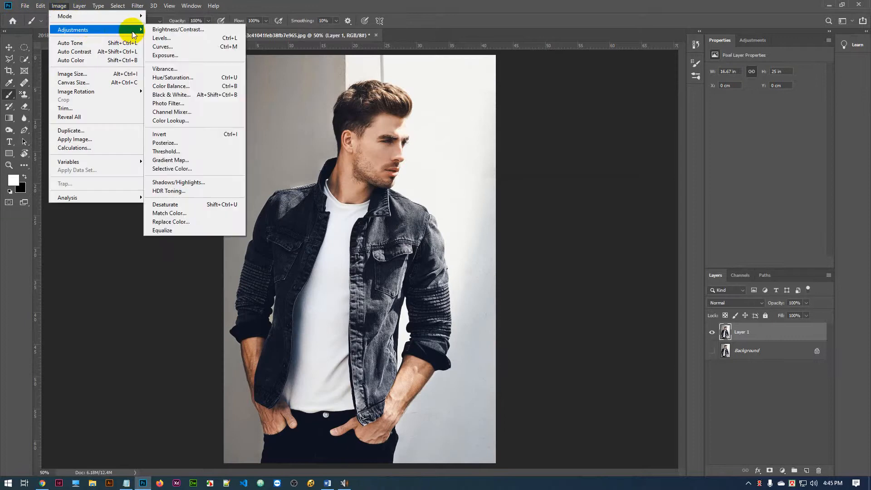
{"action": "left_click", "coordinate": [172, 151]}
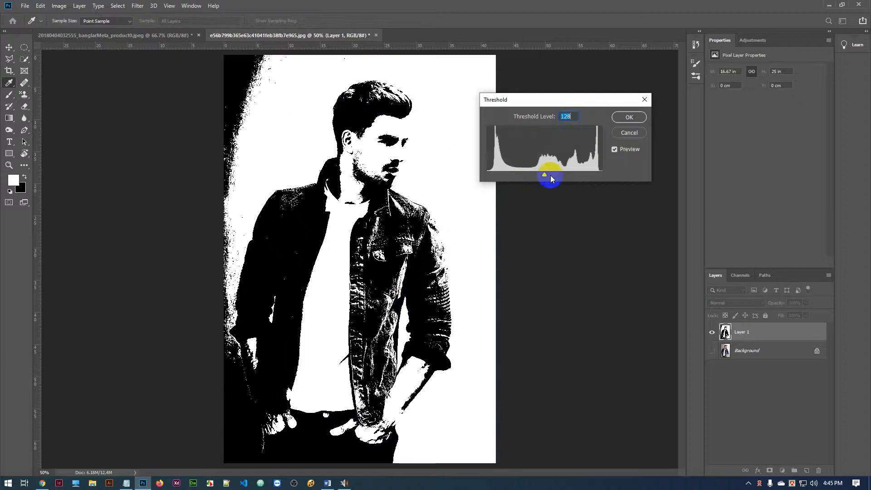
{"action": "left_click_drag", "start_coordinate": [545, 176], "coordinate": [541, 175]}
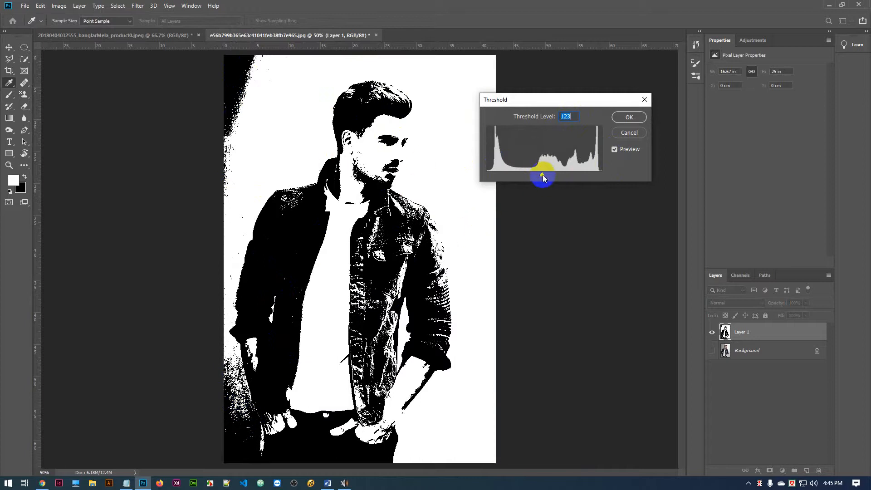
{"action": "left_click_drag", "start_coordinate": [542, 175], "coordinate": [544, 175]}
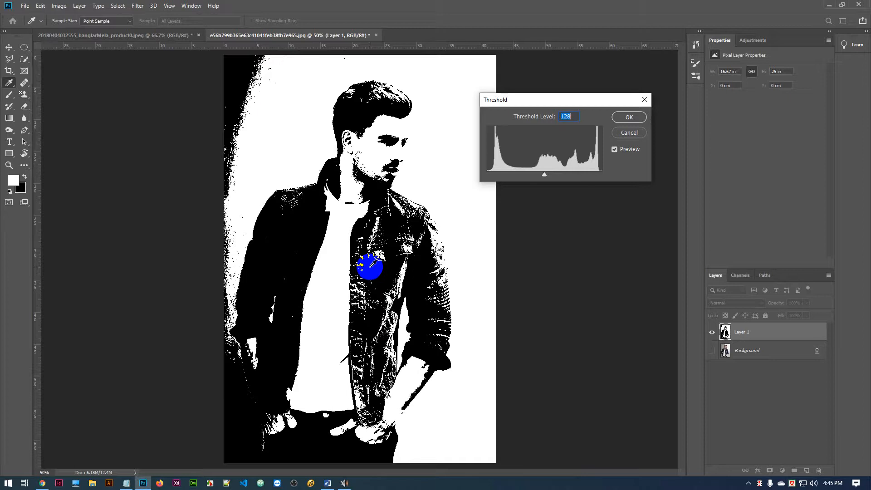
{"action": "left_click", "coordinate": [629, 117]}
{"action": "left_click", "coordinate": [399, 136]}
{"action": "key", "text": "b"}
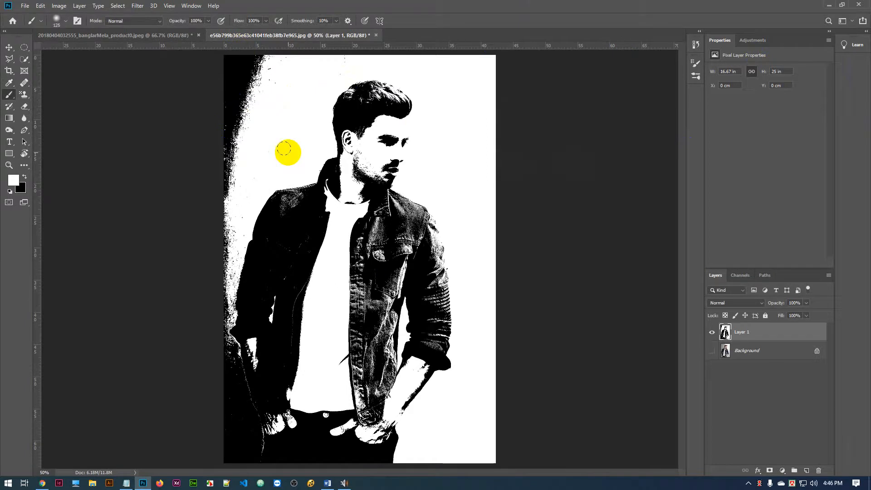
{"action": "left_click", "coordinate": [10, 60]}
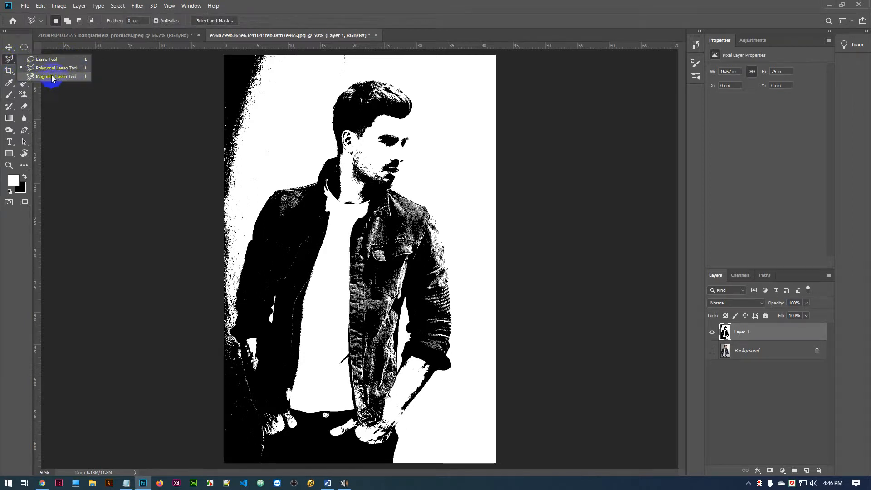
{"action": "left_click", "coordinate": [37, 68]}
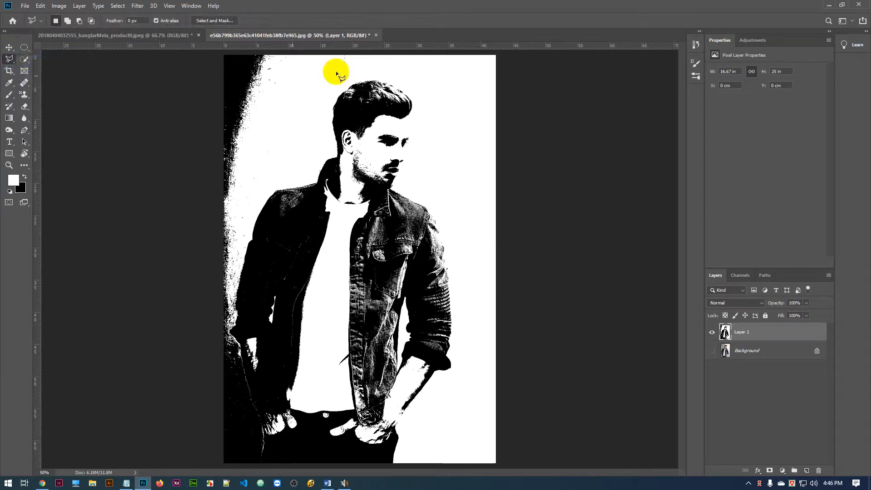
{"action": "left_click", "coordinate": [394, 54]}
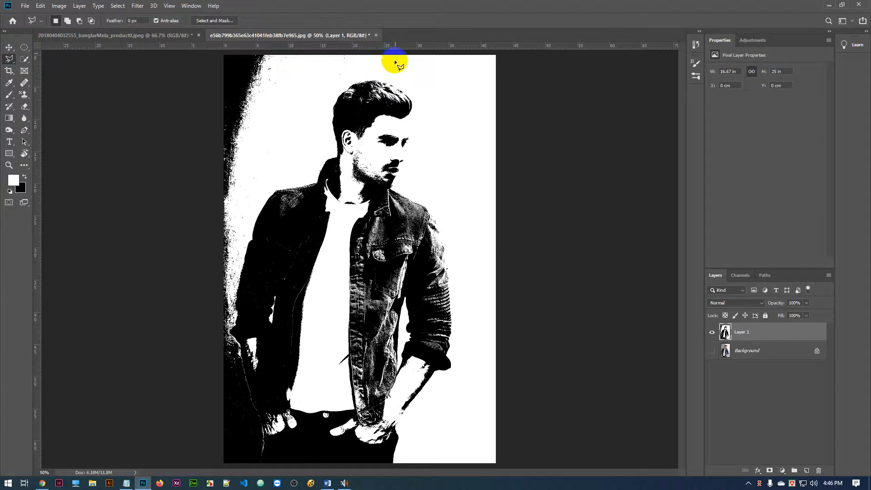
{"action": "left_click", "coordinate": [388, 70]}
{"action": "left_click", "coordinate": [351, 77]}
{"action": "left_click", "coordinate": [332, 90]}
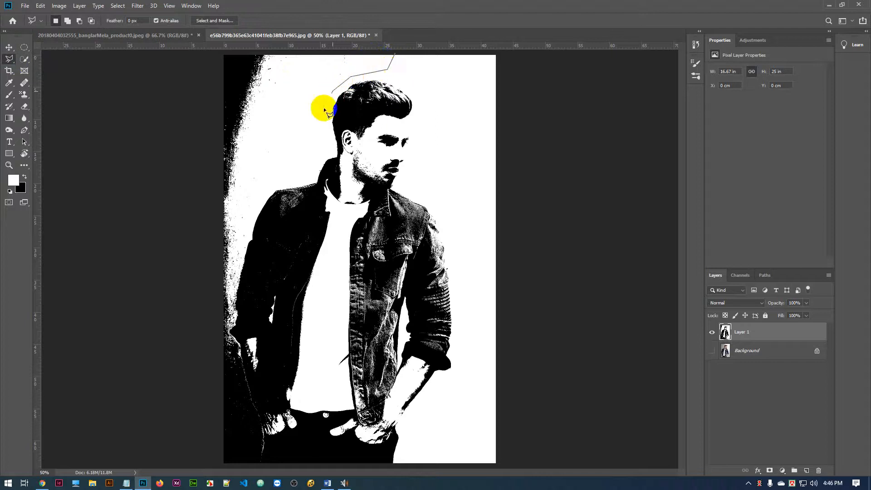
{"action": "left_click", "coordinate": [323, 110]}
{"action": "left_click", "coordinate": [320, 160]}
{"action": "left_click", "coordinate": [311, 173]}
{"action": "left_click", "coordinate": [265, 191]}
{"action": "left_click", "coordinate": [255, 203]}
{"action": "left_click", "coordinate": [247, 233]}
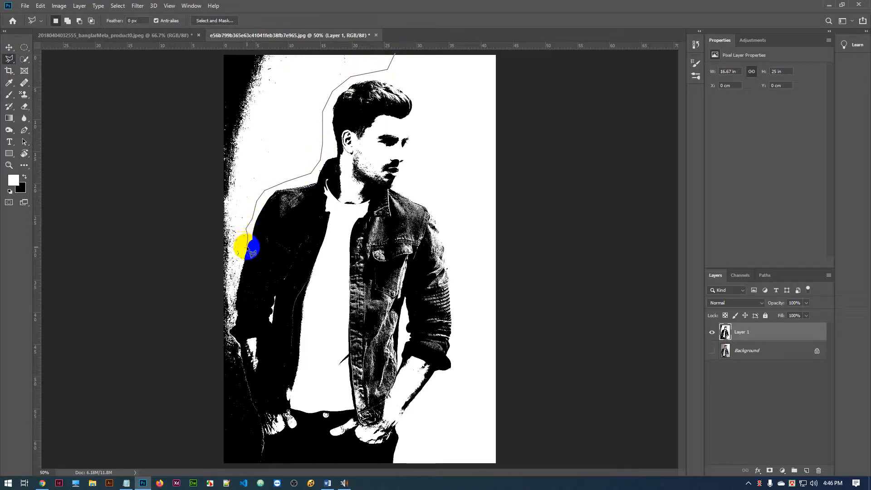
{"action": "left_click", "coordinate": [247, 248]}
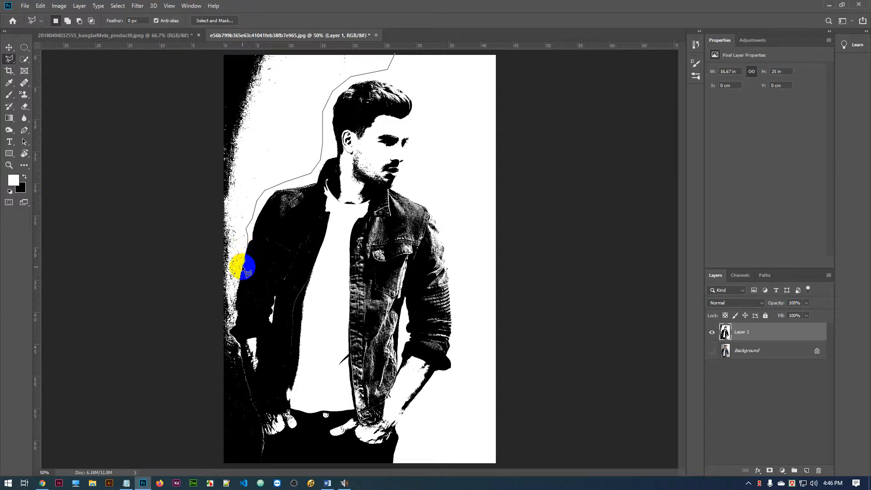
{"action": "left_click", "coordinate": [236, 302]}
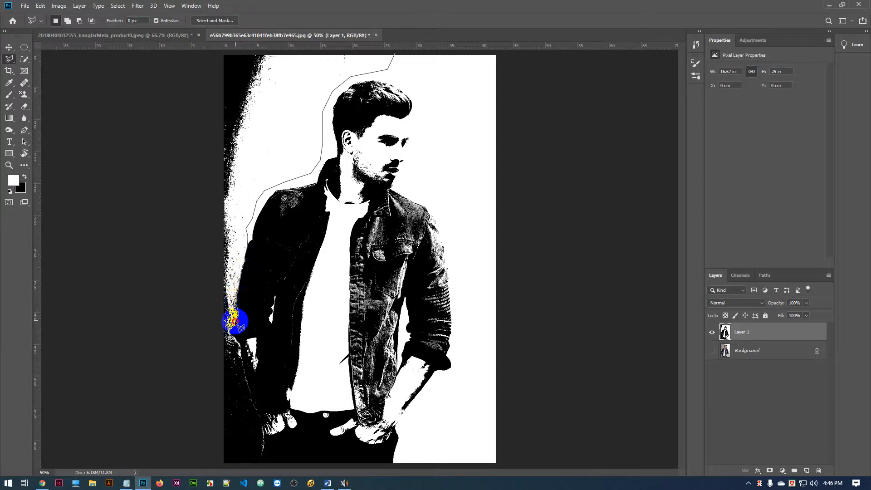
{"action": "double_click", "coordinate": [236, 319]}
{"action": "left_click", "coordinate": [383, 194]}
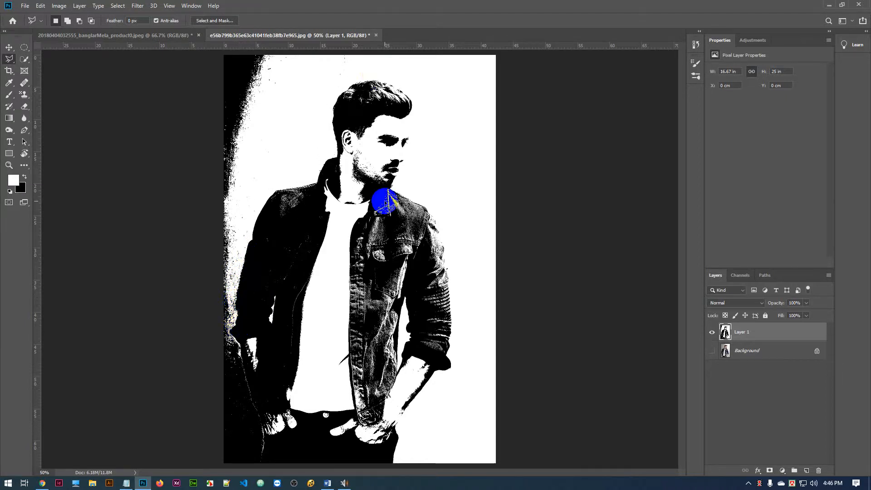
- Select the background on the left side of the photo with the Polygonal Lasso, tracing along the man's head, shoulder and arm
{"action": "left_click", "coordinate": [394, 54]}
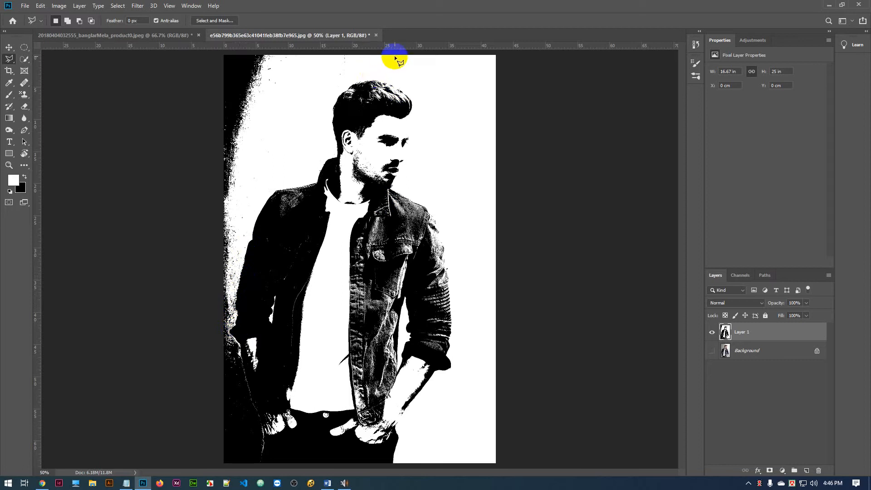
{"action": "left_click", "coordinate": [374, 71]}
{"action": "left_click", "coordinate": [336, 83]}
{"action": "left_click", "coordinate": [320, 123]}
{"action": "left_click", "coordinate": [316, 160]}
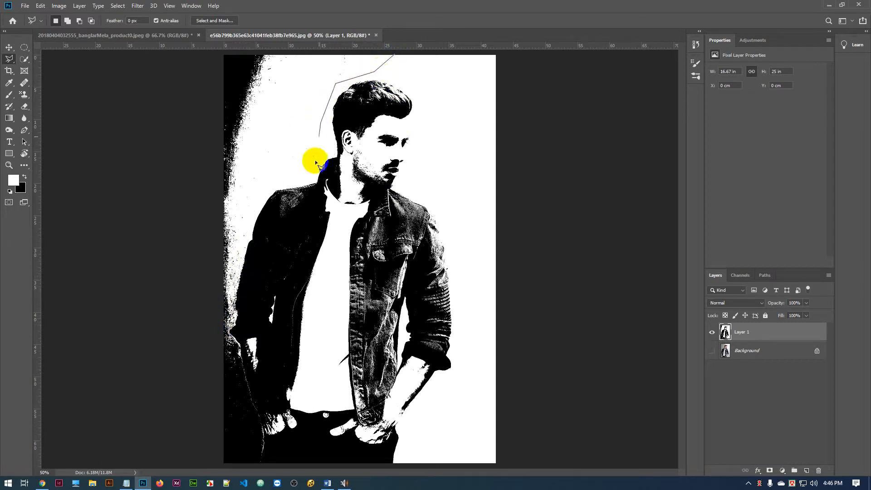
{"action": "left_click", "coordinate": [293, 180]}
{"action": "left_click", "coordinate": [265, 189]}
{"action": "left_click", "coordinate": [244, 220]}
{"action": "left_click", "coordinate": [247, 238]}
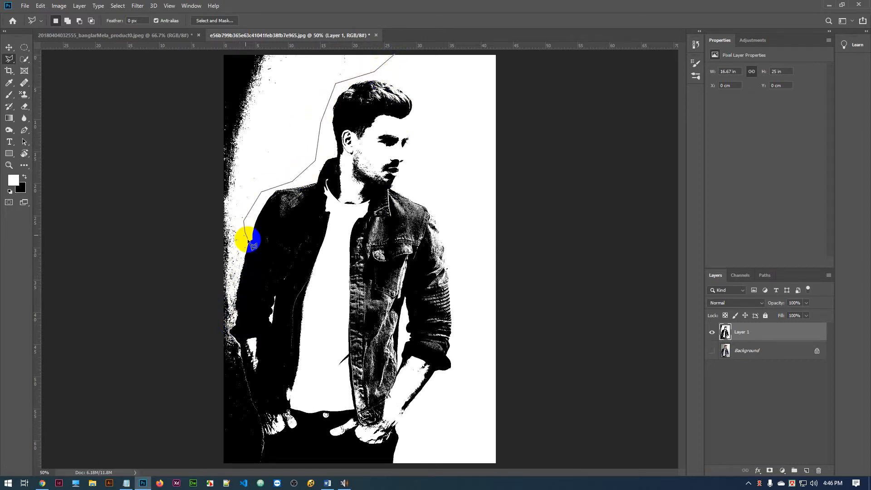
{"action": "left_click", "coordinate": [248, 243]}
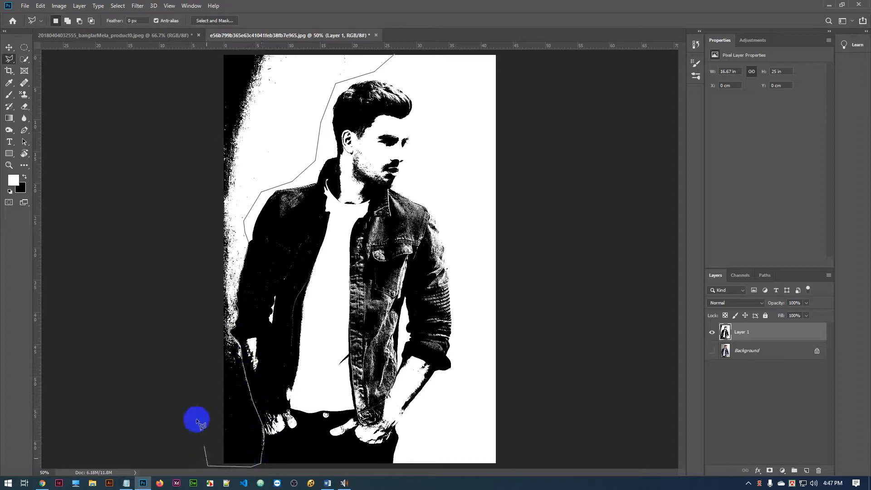
{"action": "left_click", "coordinate": [208, 78]}
{"action": "left_click", "coordinate": [216, 52]}
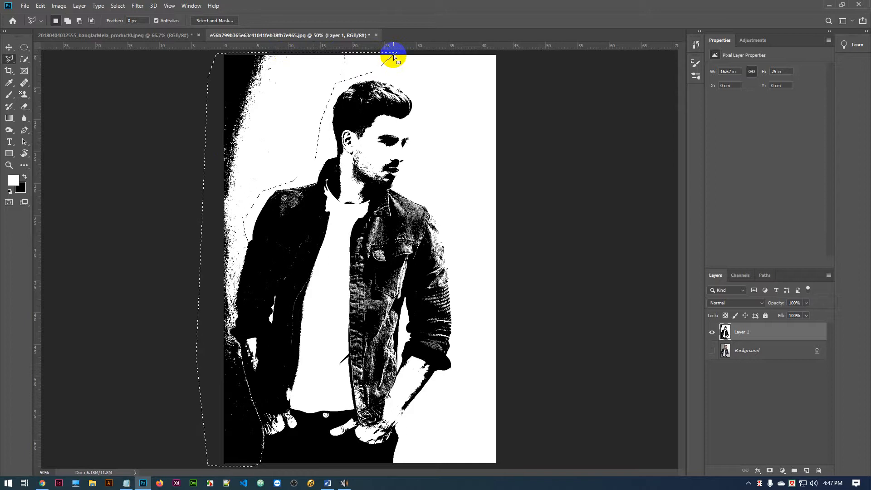
{"action": "left_click", "coordinate": [394, 57]}
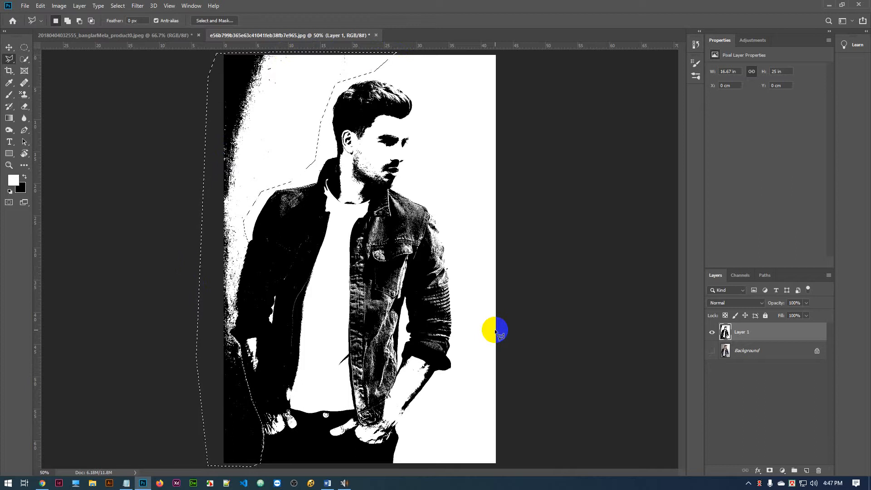
- Fill the selected background with White in Normal mode at 100% opacity, and clear the selection
{"action": "key", "text": "shift+F5"}
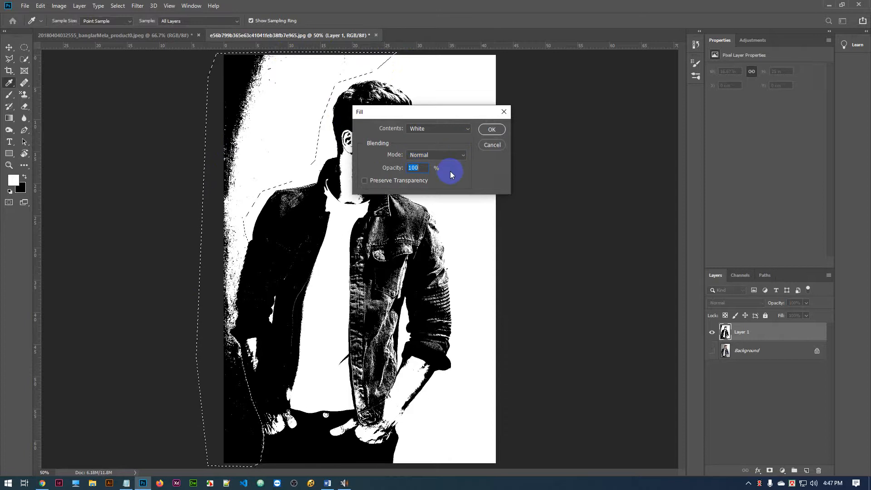
{"action": "left_click", "coordinate": [460, 131]}
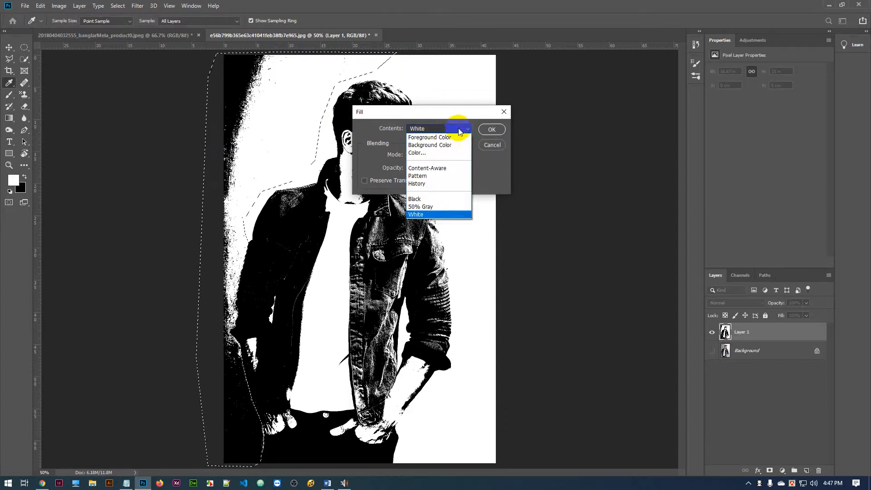
{"action": "left_click", "coordinate": [433, 204]}
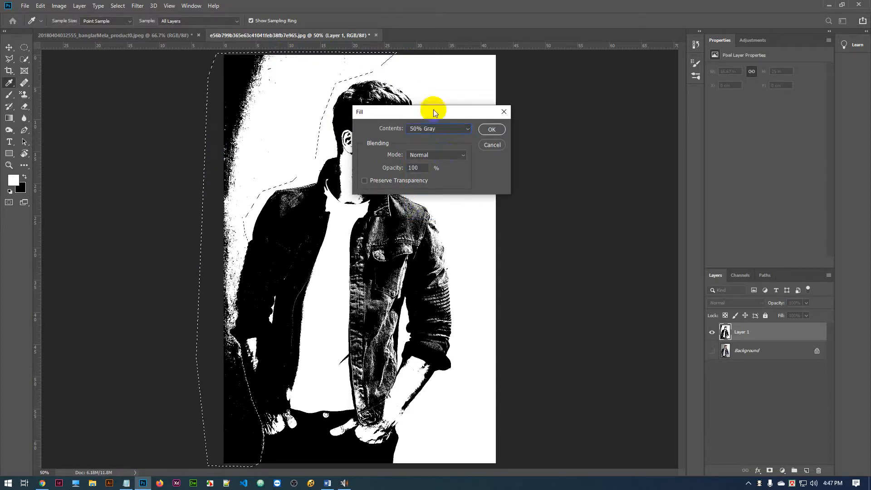
{"action": "left_click", "coordinate": [455, 129]}
{"action": "left_click", "coordinate": [420, 212]}
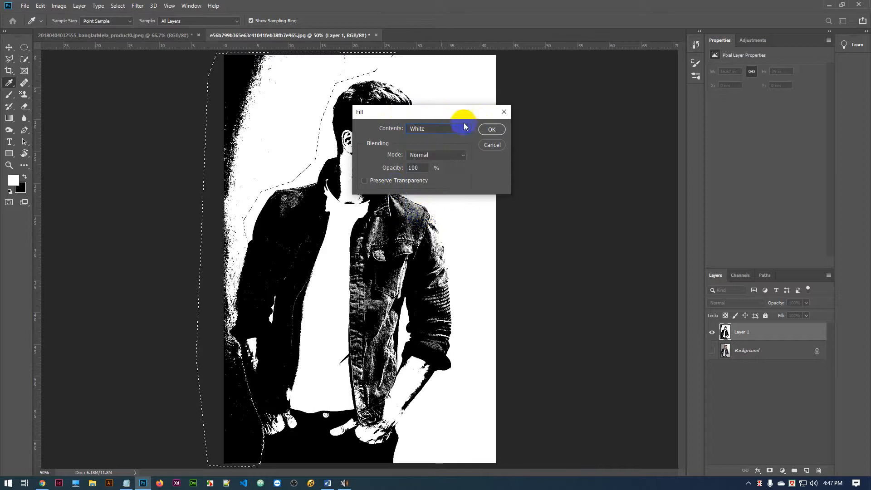
{"action": "left_click", "coordinate": [493, 130]}
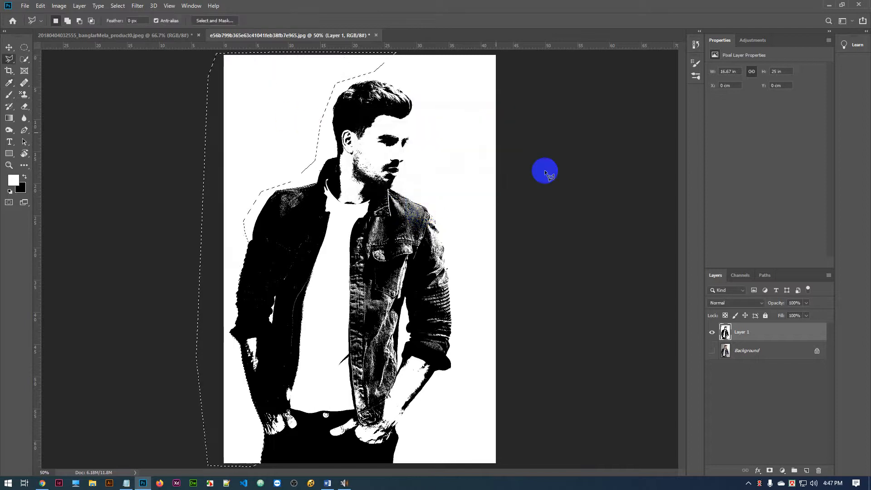
{"action": "key", "text": "l"}
{"action": "left_click", "coordinate": [331, 118]}
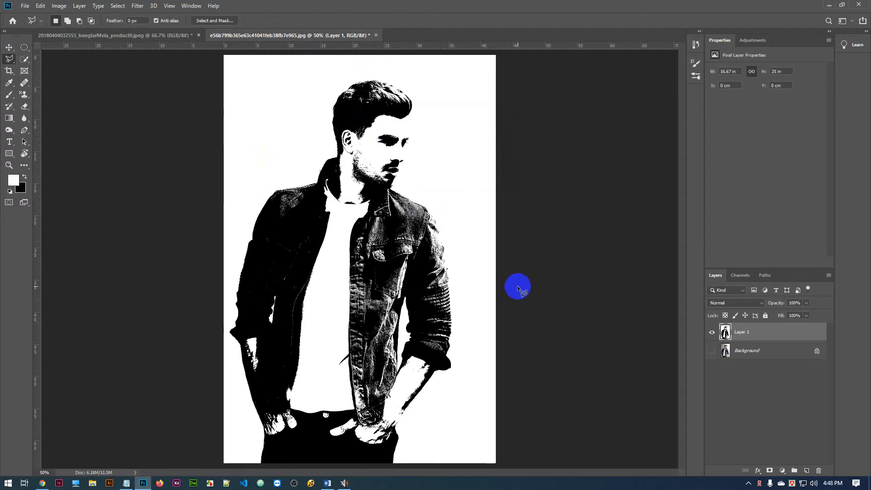
- Move Layer 1 up by about 0.56 cm
{"action": "left_click", "coordinate": [10, 47]}
{"action": "mouse_move", "coordinate": [363, 221]}
{"action": "left_mouse_down"}
{"action": "mouse_move", "coordinate": [386, 220]}
{"action": "mouse_move", "coordinate": [411, 233]}
{"action": "mouse_move", "coordinate": [361, 247]}
{"action": "mouse_move", "coordinate": [365, 214]}
{"action": "mouse_move", "coordinate": [380, 227]}
{"action": "mouse_move", "coordinate": [371, 236]}
{"action": "mouse_move", "coordinate": [370, 220]}
{"action": "mouse_move", "coordinate": [387, 222]}
{"action": "mouse_move", "coordinate": [367, 232]}
{"action": "mouse_move", "coordinate": [386, 235]}
{"action": "mouse_move", "coordinate": [375, 221]}
{"action": "mouse_move", "coordinate": [367, 220]}
{"action": "mouse_move", "coordinate": [368, 230]}
{"action": "mouse_move", "coordinate": [366, 217]}
{"action": "left_mouse_up"}
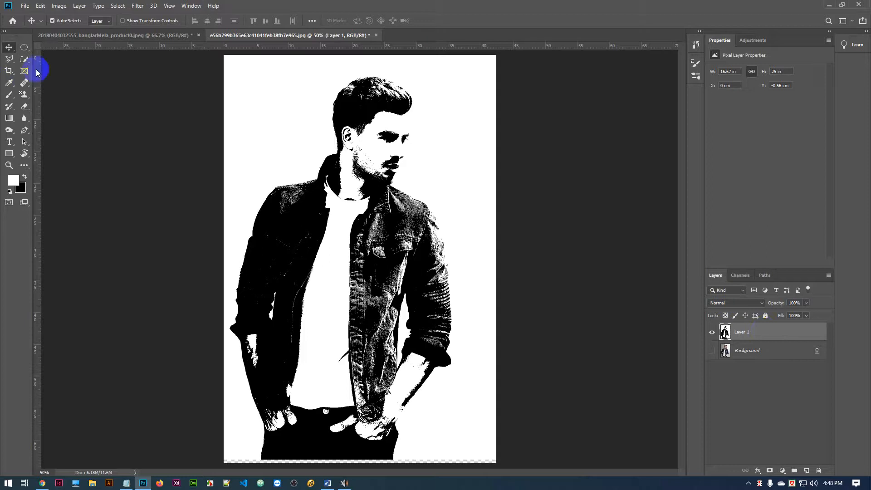
- Delete the connected white background from Layer 1 using the Magic Wand with tolerance 100, and clear the selection
{"action": "left_click", "coordinate": [25, 59]}
{"action": "right_click", "coordinate": [26, 60]}
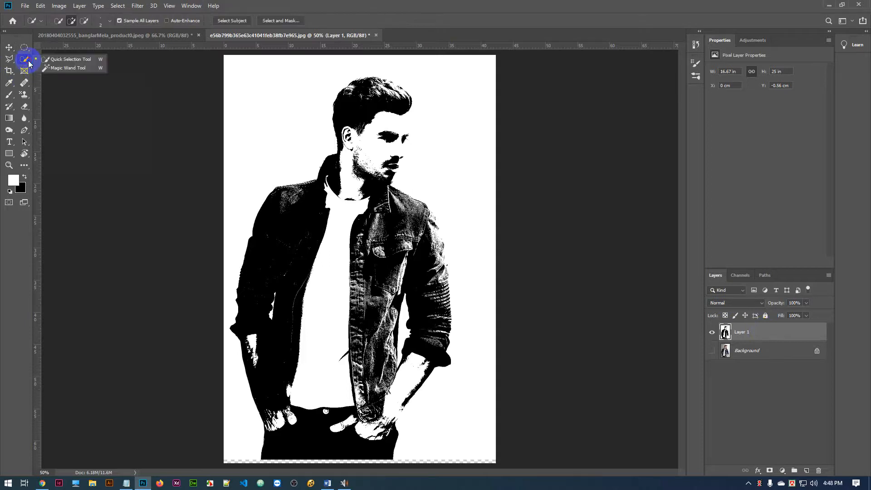
{"action": "left_click", "coordinate": [66, 69]}
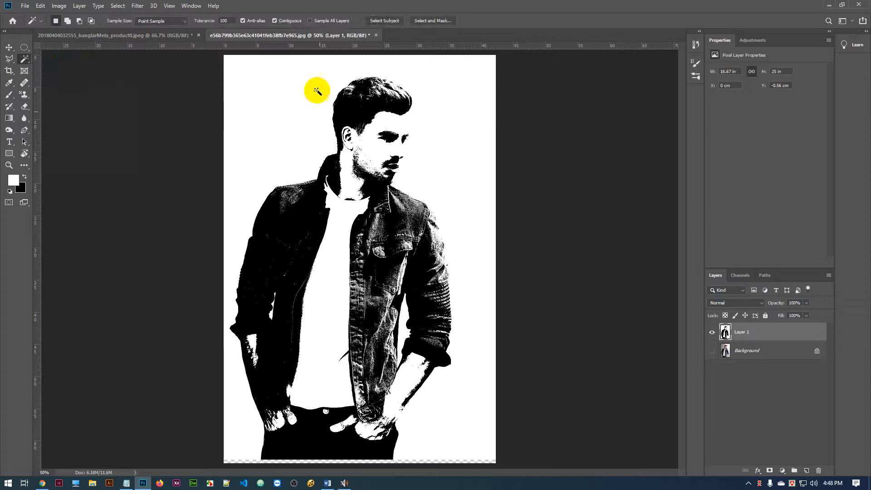
{"action": "left_click", "coordinate": [224, 21]}
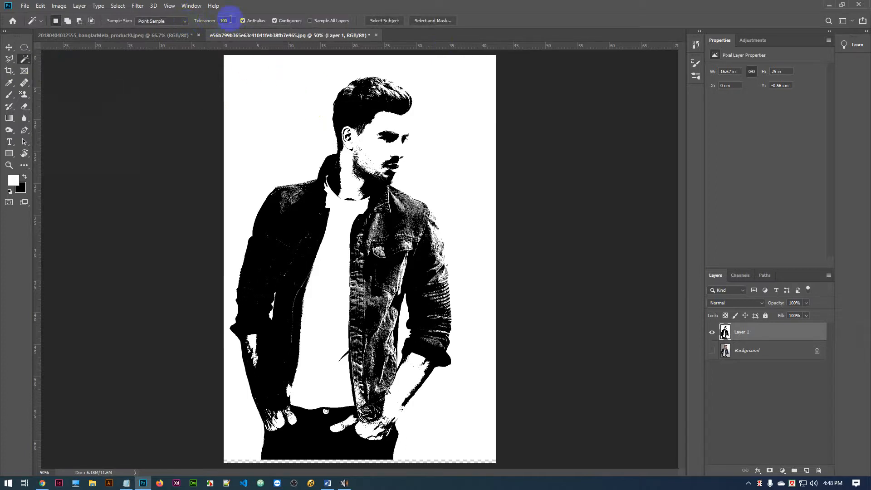
{"action": "left_click", "coordinate": [278, 94]}
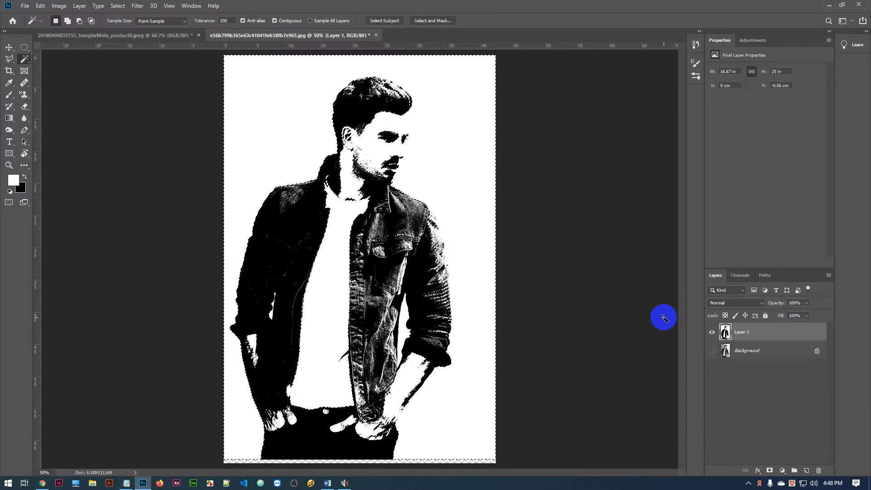
{"action": "key", "text": "Delete"}
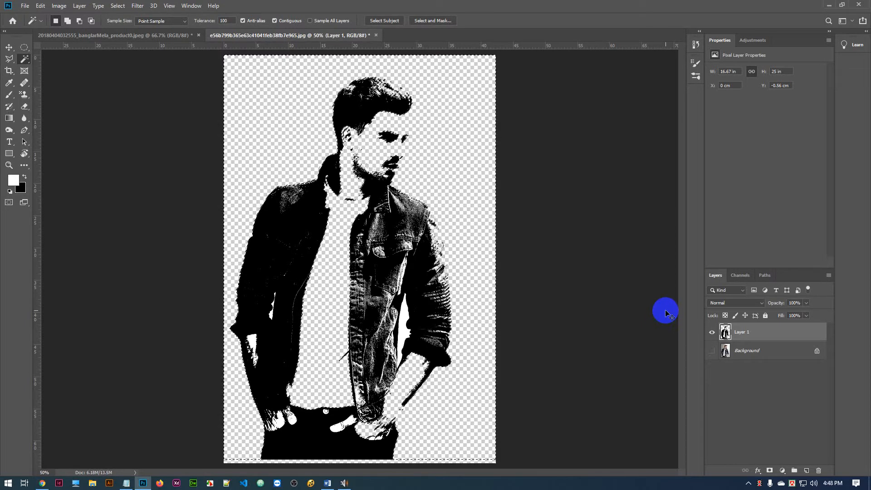
{"action": "key", "text": "ctrl+d"}
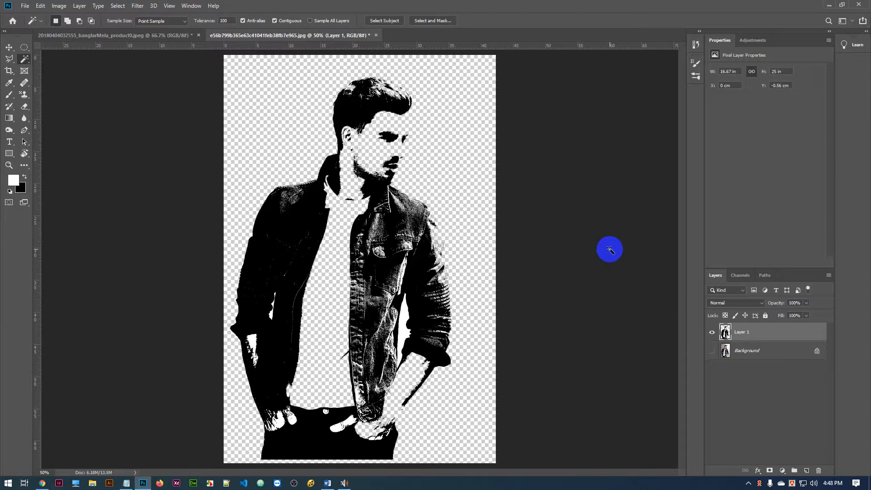
- Delete the white gap between the jacket and the right-side arm, plus the white areas of the left-side hand, with the Magic Wand
{"action": "key", "text": "ctrl+plus"}
{"action": "key", "text": "ctrl+plus"}
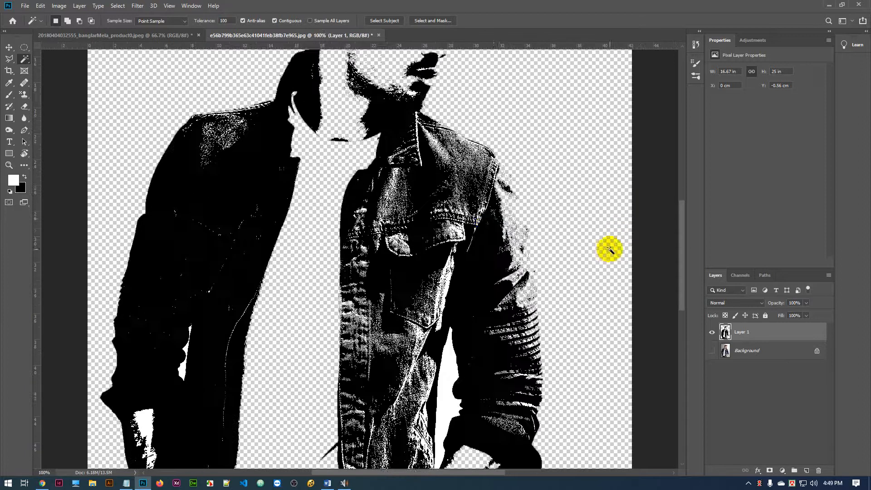
{"action": "scroll", "coordinate": [490, 222], "scroll_direction": "down", "scroll_amount": 3}
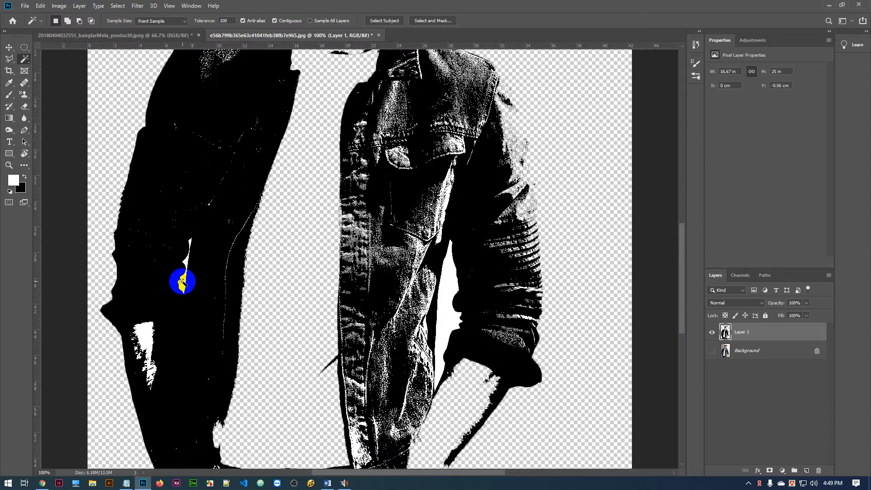
{"action": "scroll", "coordinate": [571, 200], "scroll_direction": "down", "scroll_amount": 5}
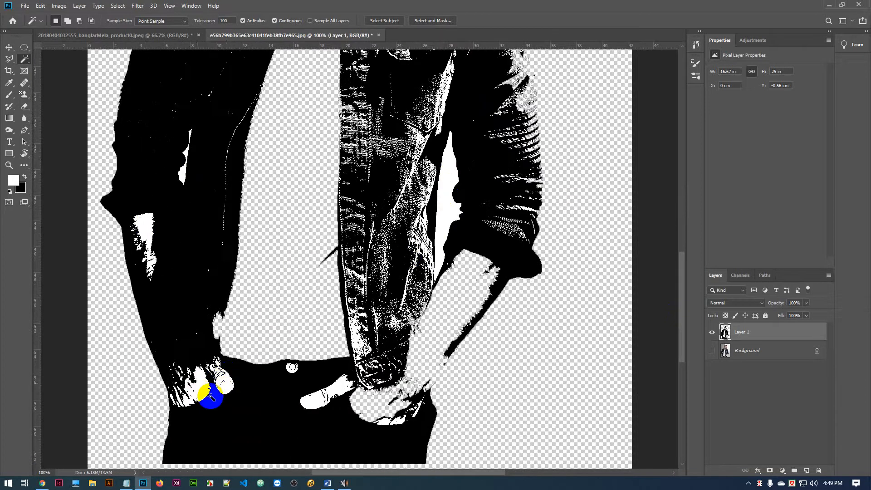
{"action": "scroll", "coordinate": [277, 272], "scroll_direction": "up", "scroll_amount": 1}
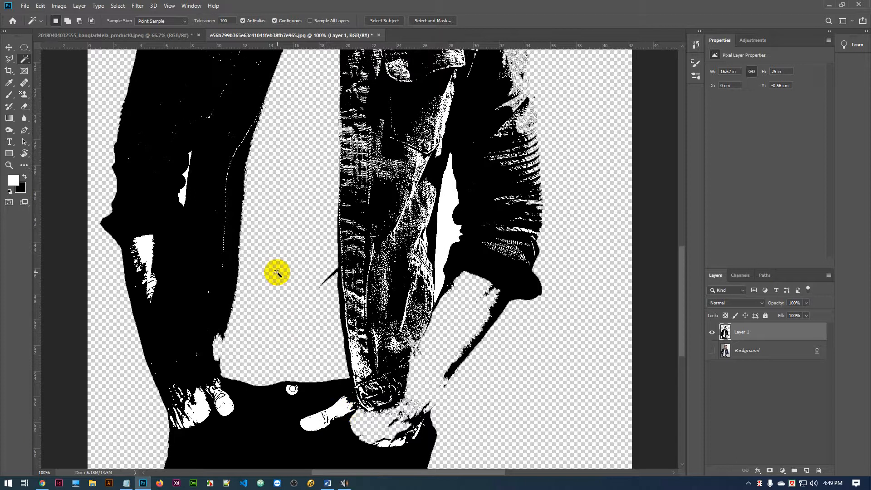
{"action": "left_click", "coordinate": [449, 199]}
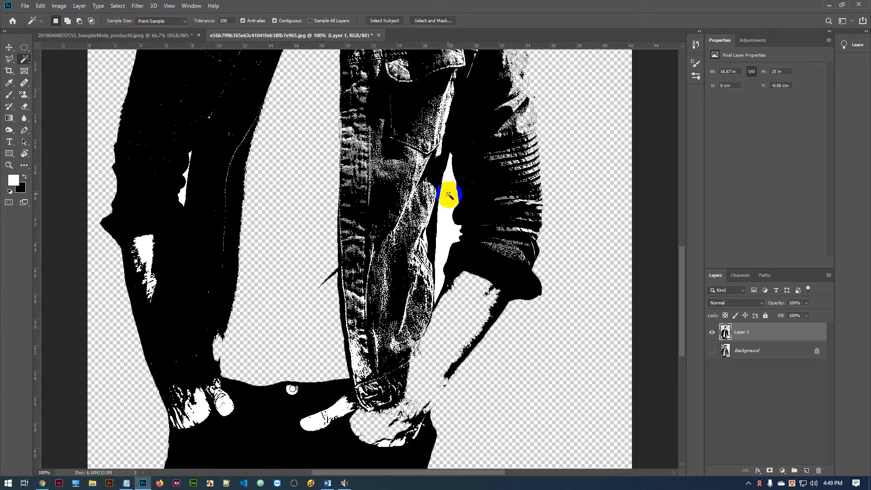
{"action": "key", "text": "Delete"}
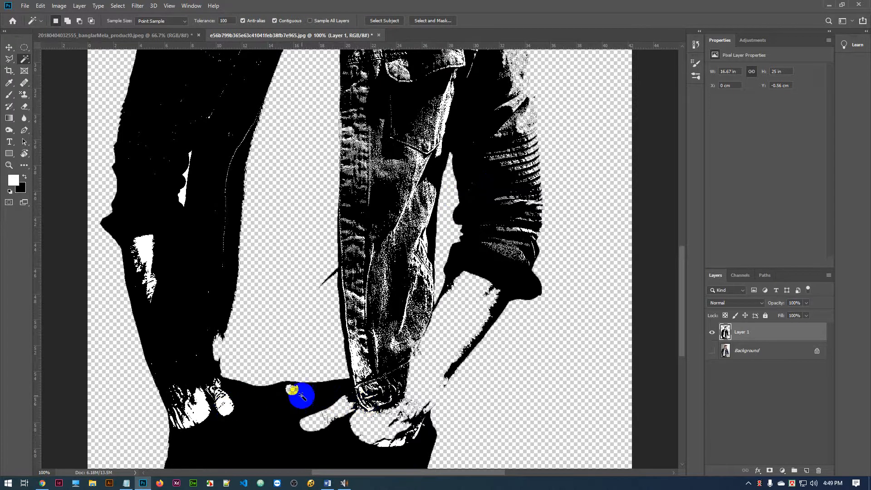
{"action": "left_click", "coordinate": [202, 413]}
{"action": "key", "text": "Delete"}
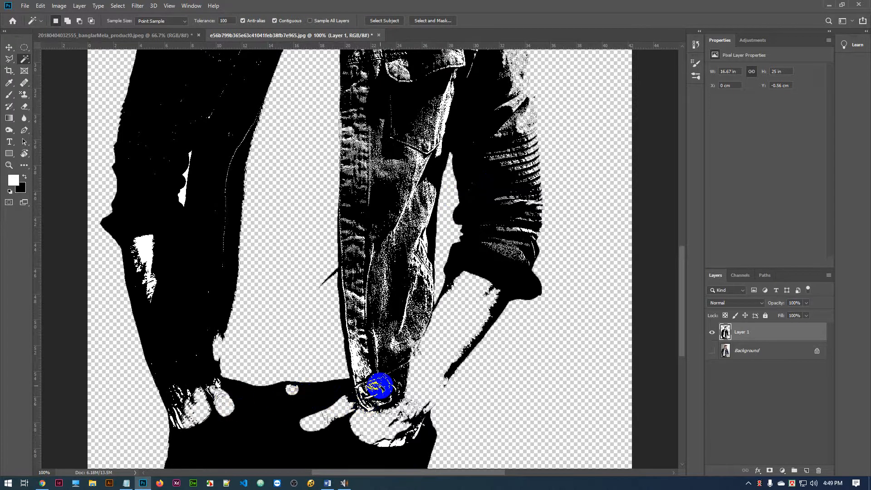
- Delete the small white patches just above the thumb of the left-side hand with the Magic Wand
{"action": "scroll", "coordinate": [335, 334], "scroll_direction": "down", "scroll_amount": 2}
{"action": "key", "text": "ctrl+plus"}
{"action": "key", "text": "ctrl+plus"}
{"action": "key", "text": "ctrl+plus"}
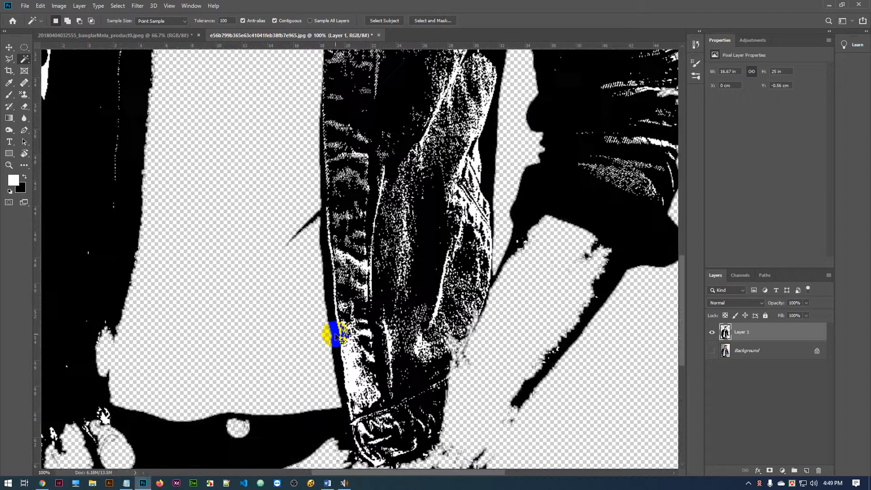
{"action": "key", "text": "space"}
{"action": "left_click_drag", "start_coordinate": [146, 351], "coordinate": [478, 131]}
{"action": "left_click_drag", "start_coordinate": [213, 335], "coordinate": [453, 193]}
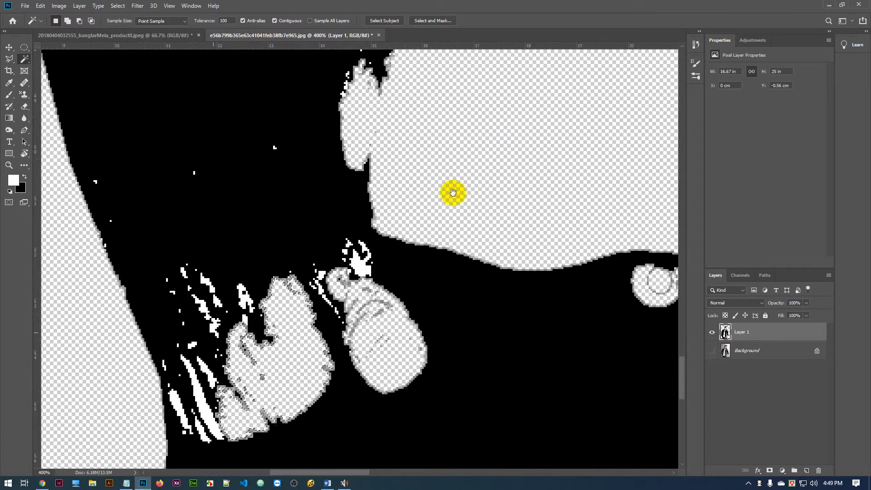
{"action": "left_click", "coordinate": [361, 265]}
{"action": "key", "text": "Delete"}
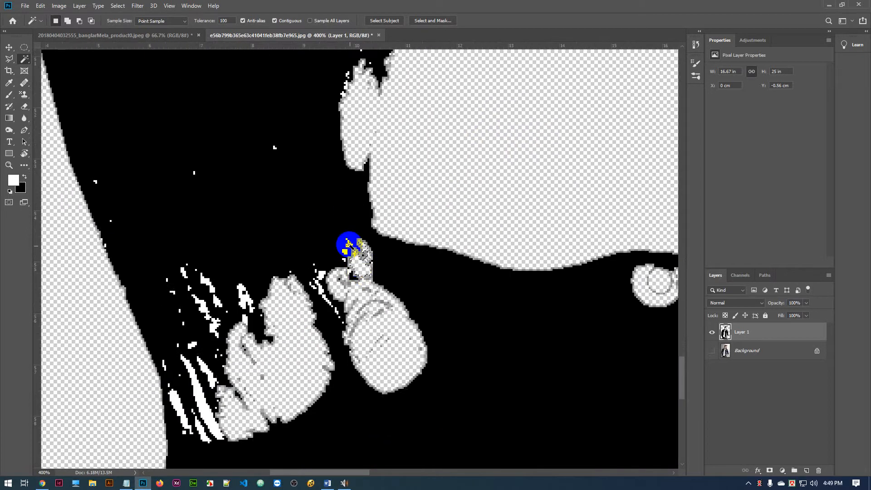
{"action": "left_click", "coordinate": [347, 244]}
{"action": "key", "text": "Delete"}
{"action": "left_click", "coordinate": [346, 251]}
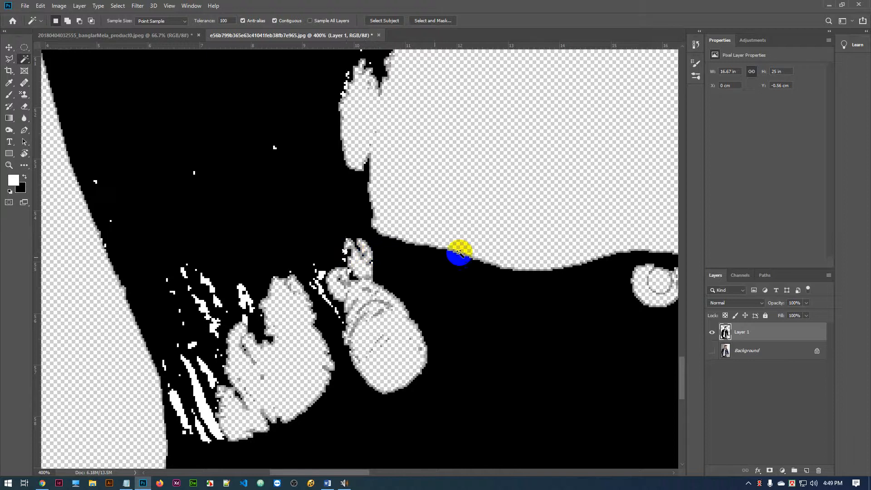
{"action": "key", "text": "Delete"}
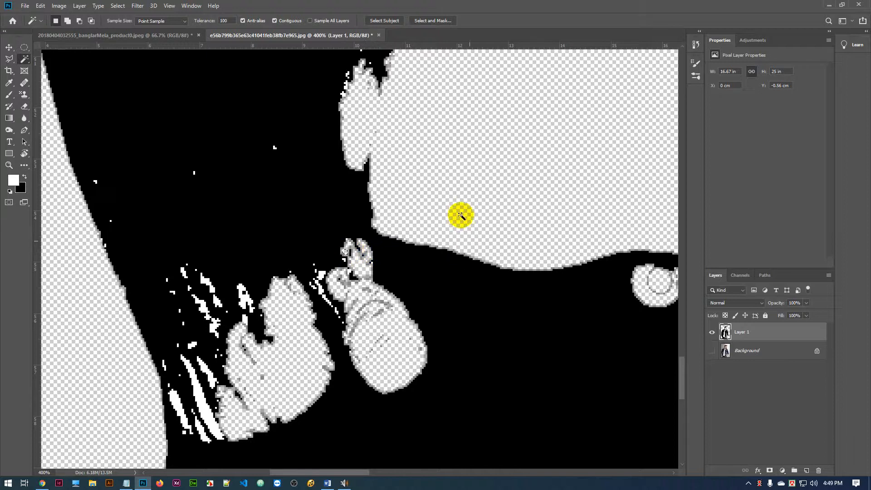
- Delete the larger white streaks along the wrist and outer edge of the left-side hand, one area at a time
{"action": "left_click", "coordinate": [237, 292]}
{"action": "key", "text": "Delete"}
{"action": "left_click", "coordinate": [209, 282]}
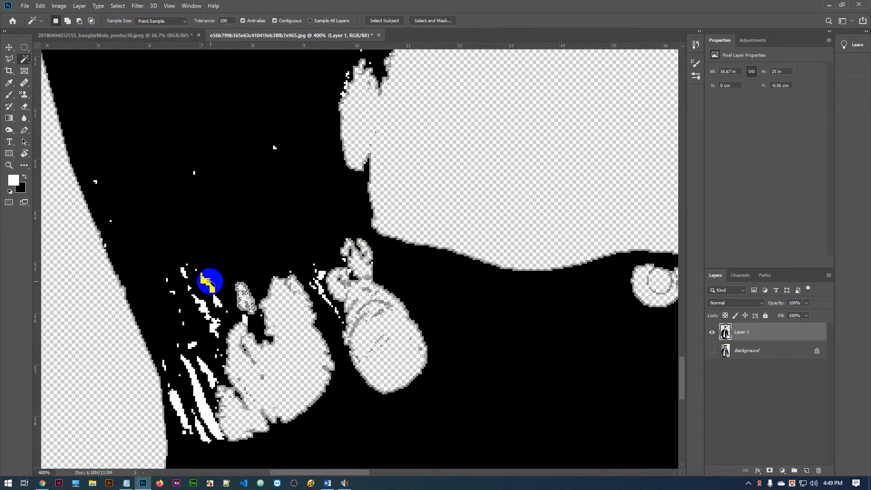
{"action": "key", "text": "Delete"}
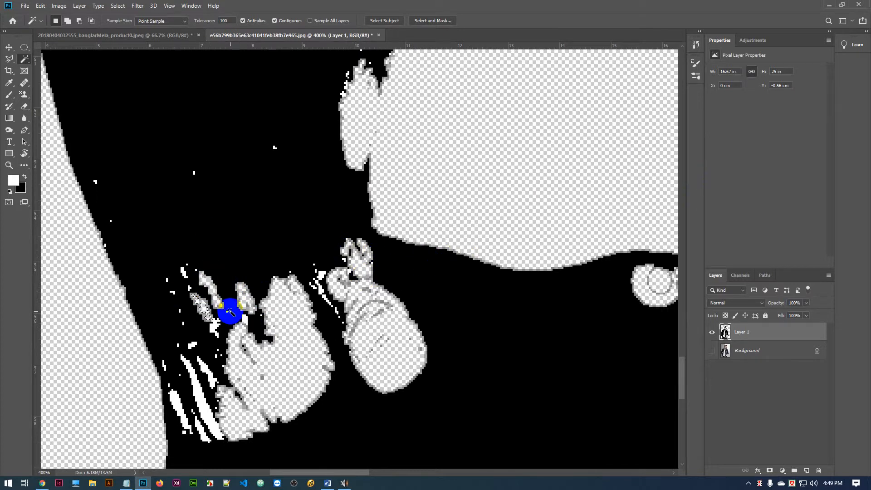
{"action": "left_click", "coordinate": [210, 318]}
{"action": "left_click", "coordinate": [217, 327]}
{"action": "key", "text": "Delete"}
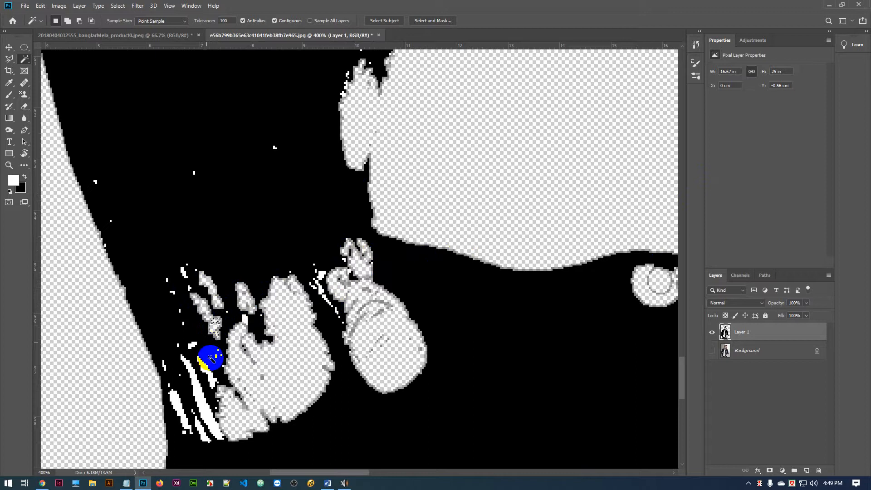
{"action": "left_click", "coordinate": [204, 410]}
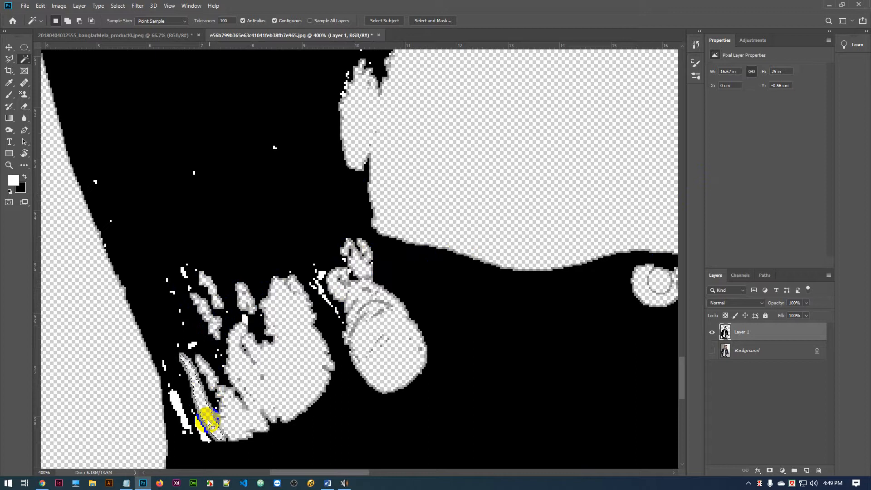
{"action": "left_click", "coordinate": [171, 404]}
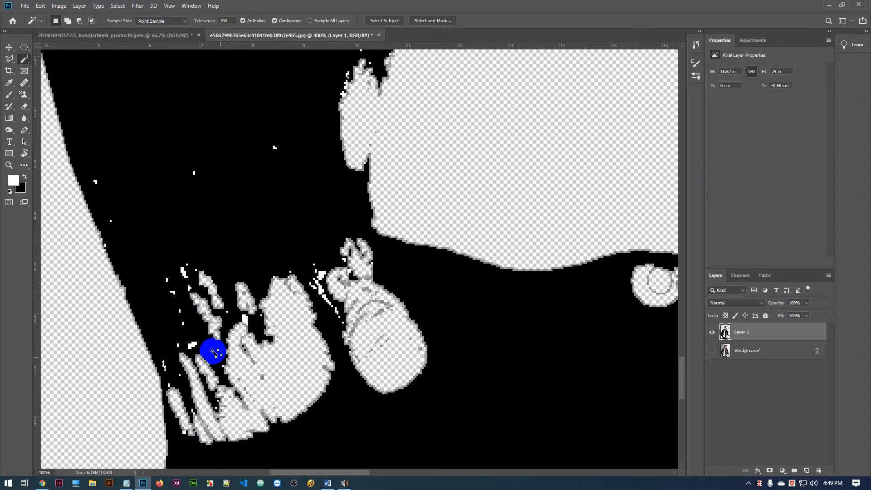
{"action": "left_click", "coordinate": [230, 339]}
{"action": "key", "text": "Delete"}
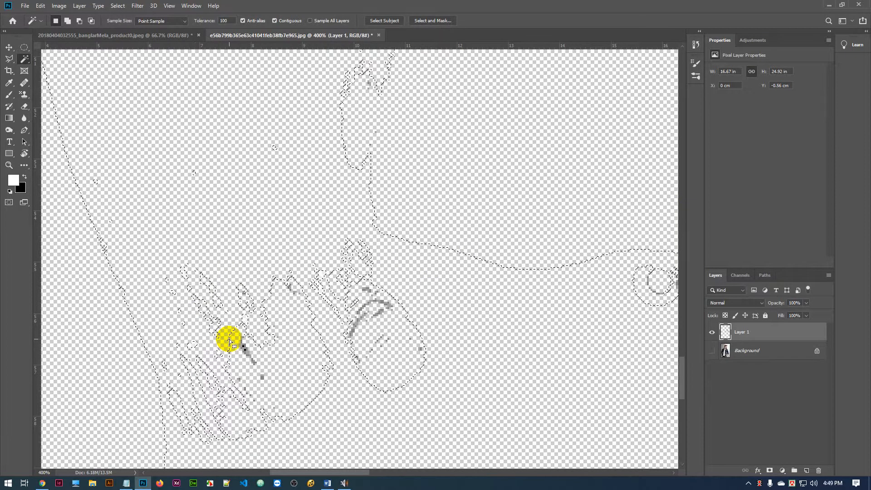
{"action": "key", "text": "ctrl+z"}
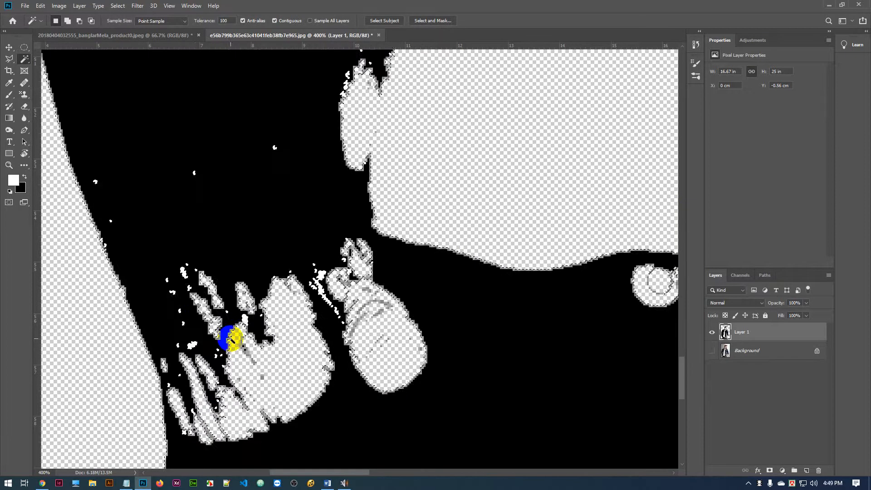
- Delete the small leftover white spots beside the left-side wrist and the white speck on the black jacket above it
{"action": "left_click", "coordinate": [192, 347]}
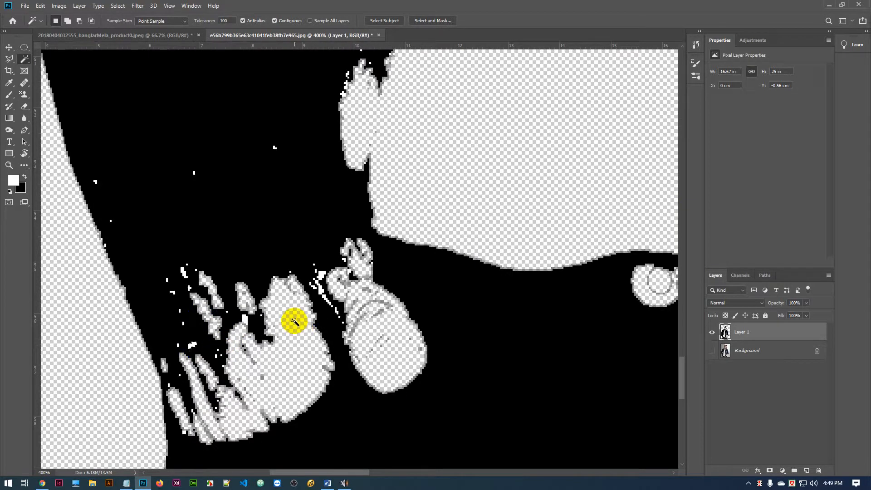
{"action": "key", "text": "Delete"}
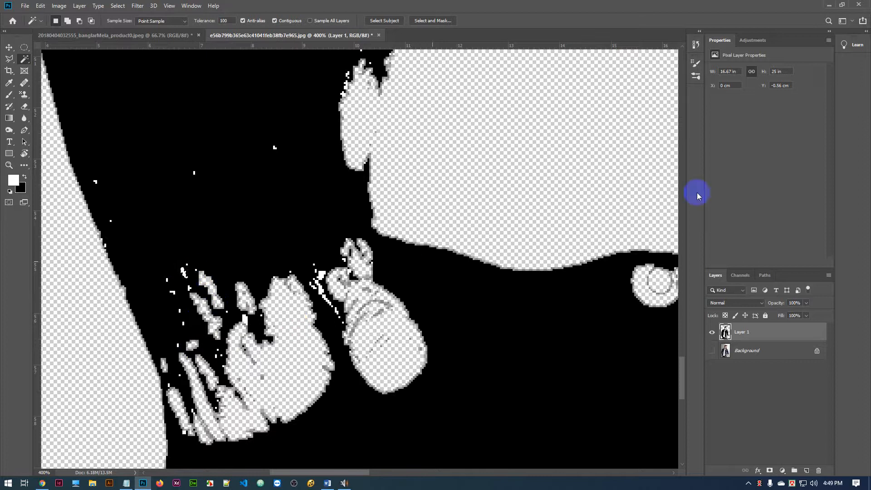
{"action": "left_click", "coordinate": [275, 148]}
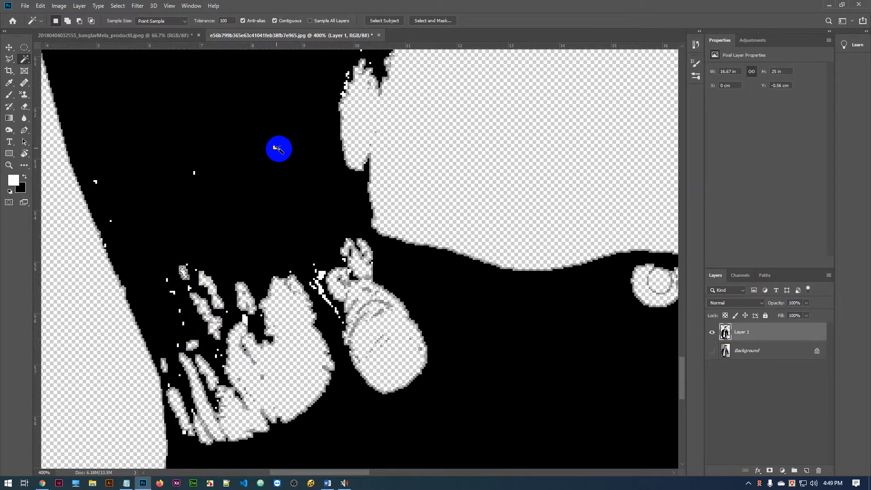
{"action": "left_click", "coordinate": [183, 166]}
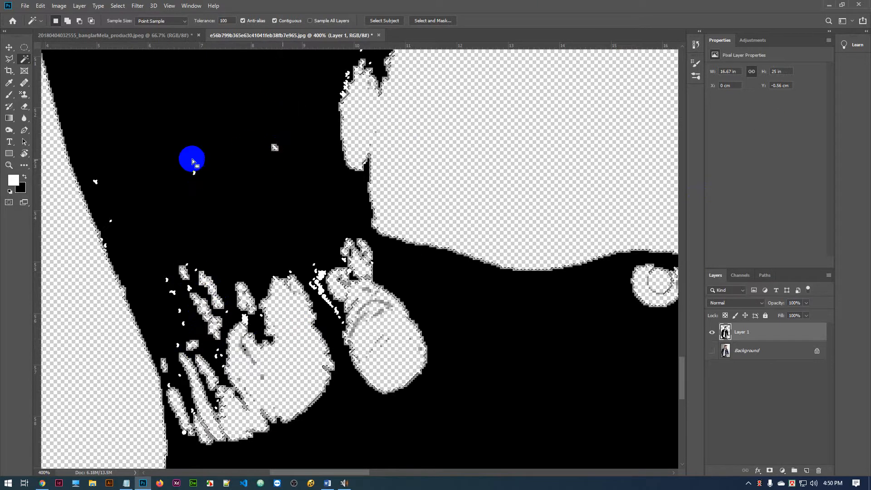
{"action": "key", "text": "Delete"}
{"action": "key", "text": "ctrl+z"}
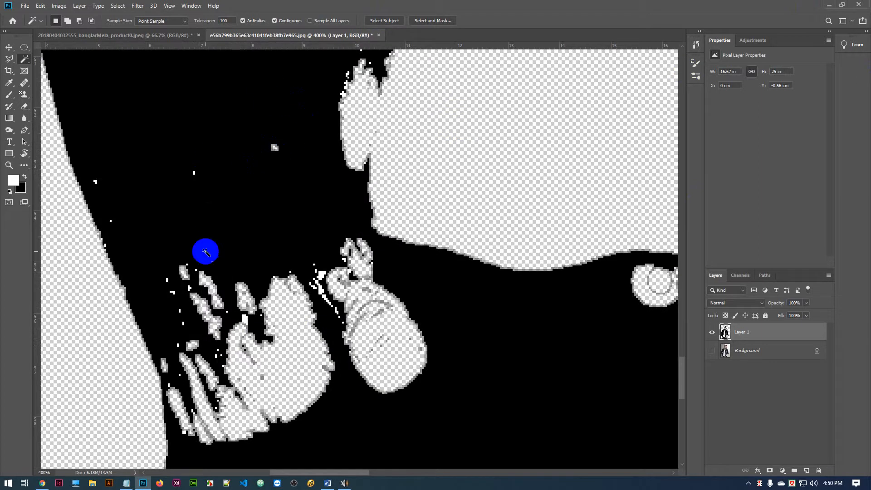
- Delete the thin white streaks between the left-side hand and its thumb with the Magic Wand
{"action": "key", "text": "ctrl+equal"}
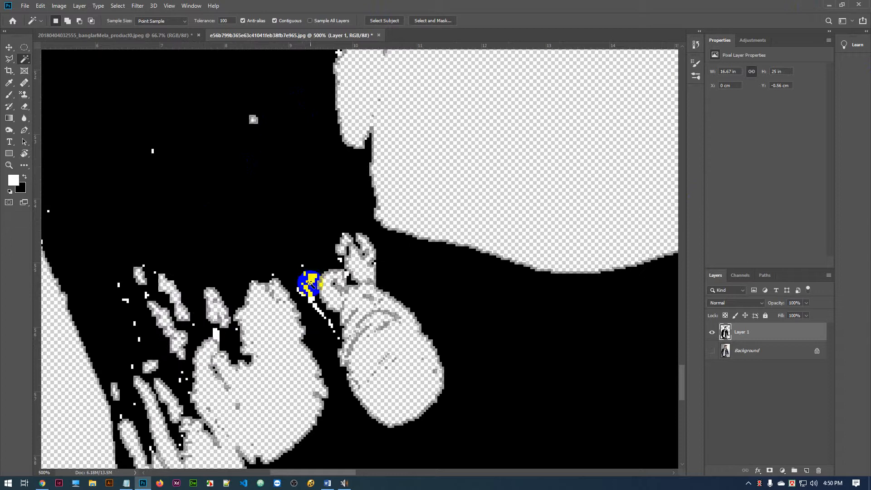
{"action": "left_click", "coordinate": [312, 281]}
{"action": "key", "text": "Delete"}
{"action": "left_click", "coordinate": [310, 300]}
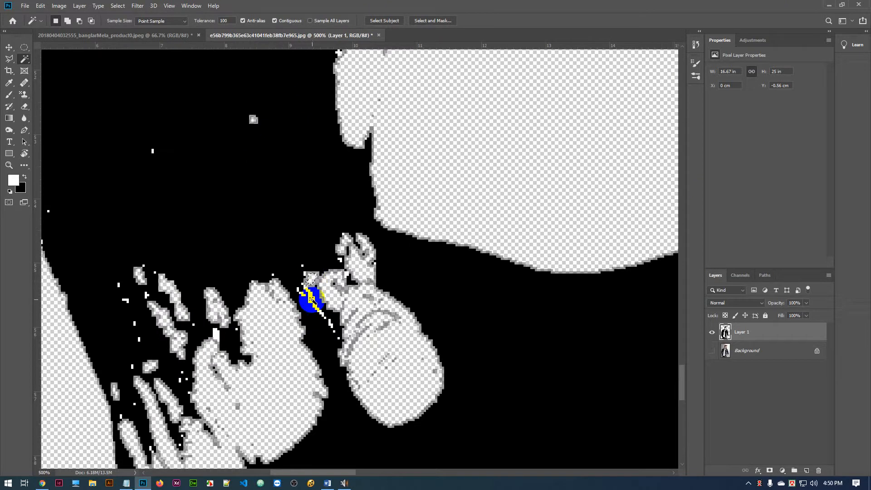
{"action": "key", "text": "Delete"}
{"action": "left_click", "coordinate": [336, 291]}
{"action": "key", "text": "Delete"}
{"action": "left_click", "coordinate": [322, 312]}
{"action": "key", "text": "Delete"}
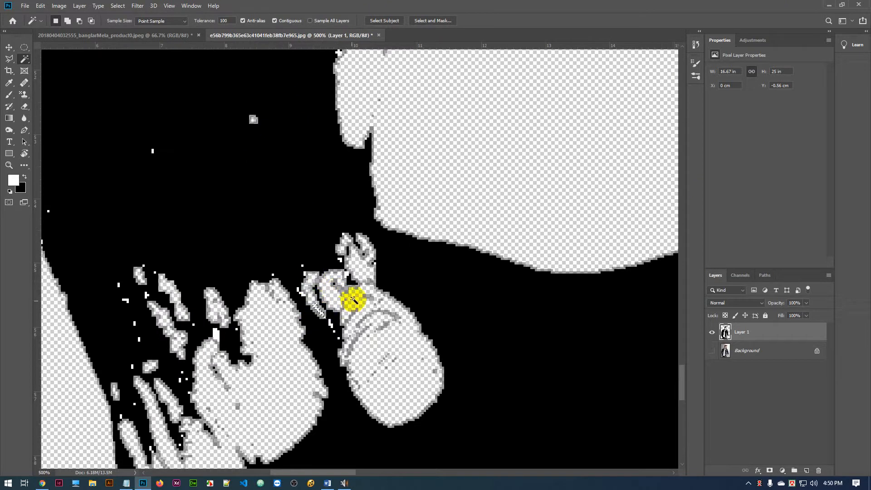
{"action": "left_click", "coordinate": [330, 324]}
{"action": "key", "text": "Delete"}
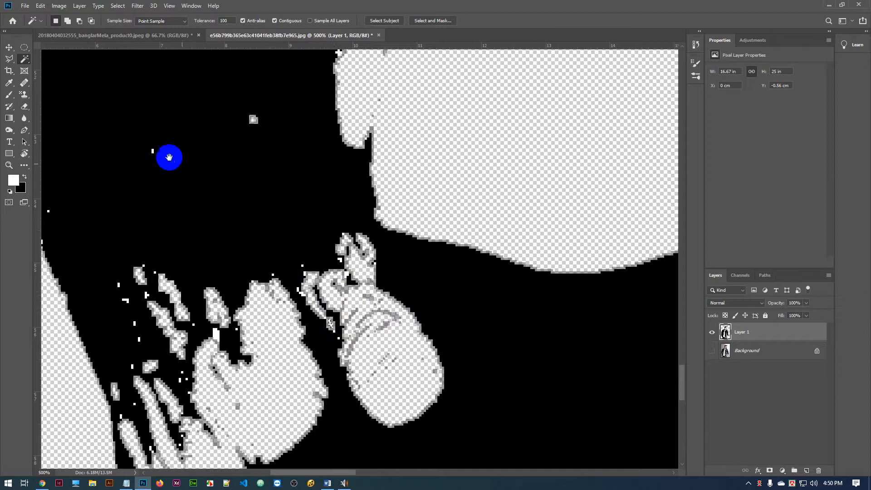
- Delete two more isolated white specks on the black area above the left-side hand
{"action": "left_click_drag", "start_coordinate": [169, 156], "coordinate": [315, 281]}
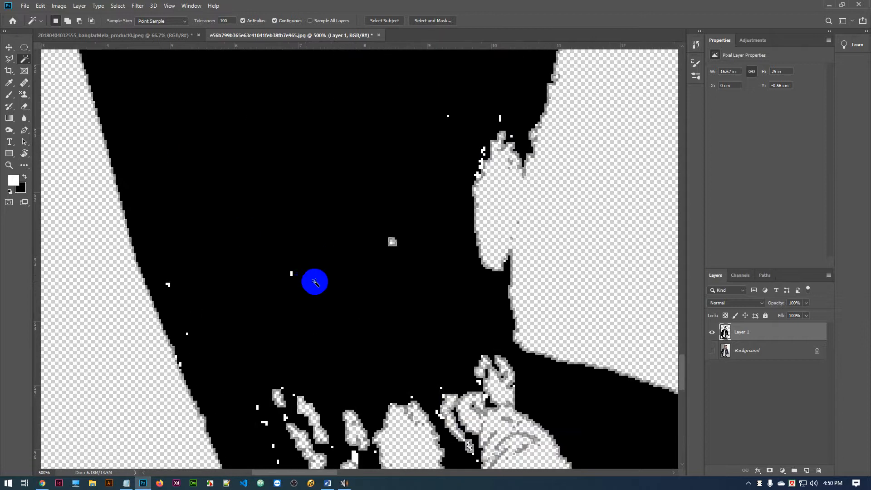
{"action": "left_click", "coordinate": [291, 274]}
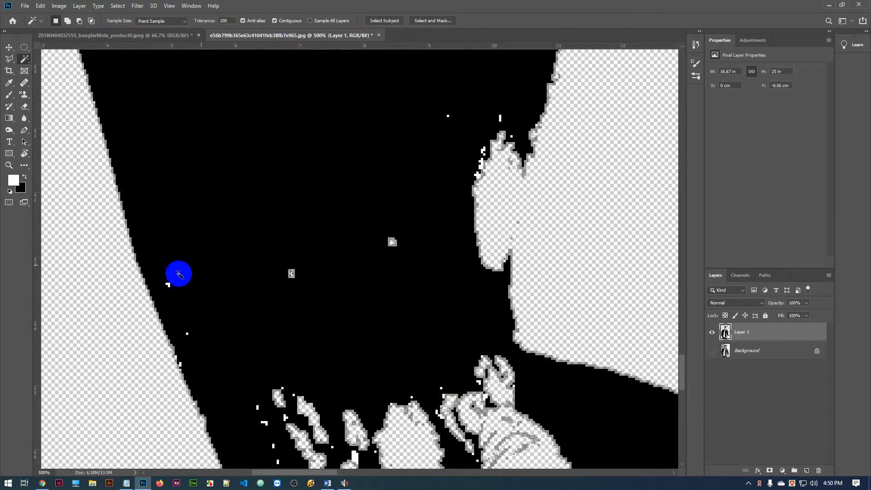
{"action": "left_click", "coordinate": [168, 285]}
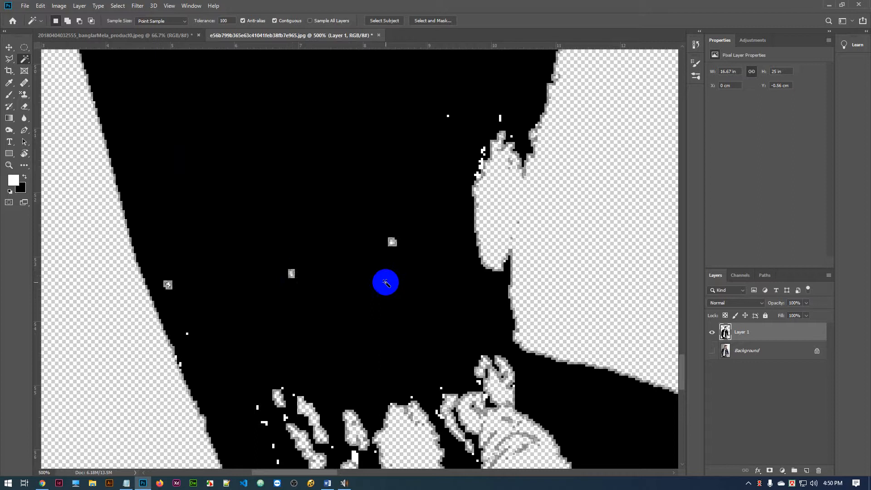
{"action": "scroll", "coordinate": [385, 284], "scroll_direction": "down", "scroll_amount": 6}
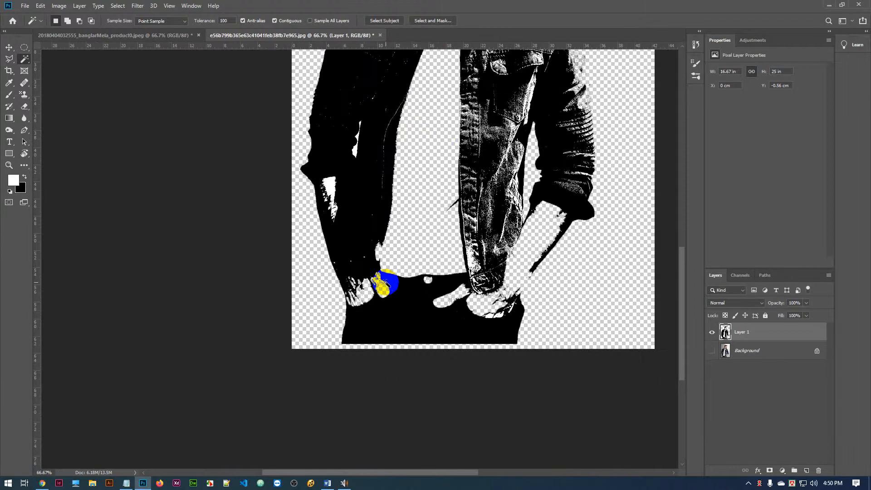
{"action": "left_click_drag", "start_coordinate": [505, 185], "coordinate": [434, 255]}
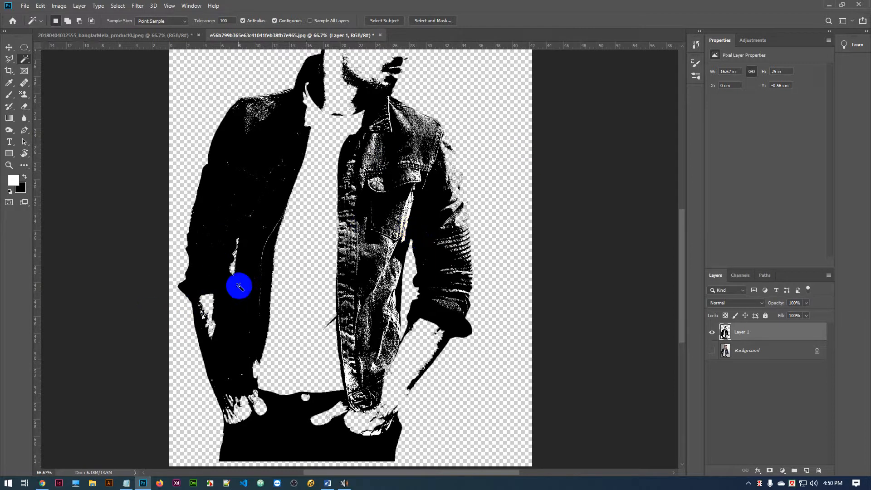
{"action": "scroll", "coordinate": [296, 250], "scroll_direction": "up", "scroll_amount": 3}
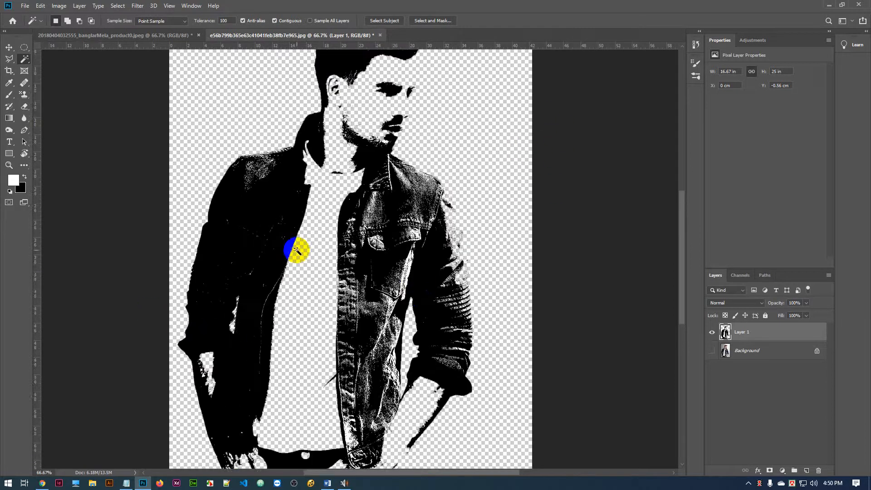
{"action": "scroll", "coordinate": [296, 250], "scroll_direction": "up", "scroll_amount": 2}
{"action": "scroll", "coordinate": [295, 249], "scroll_direction": "down", "scroll_amount": 3}
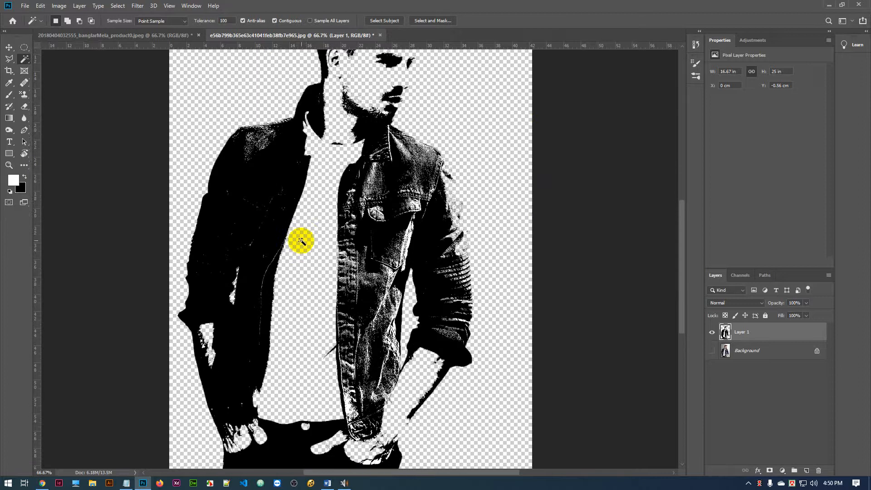
- Move the black cutout on Layer 1 slightly right and down to about X 2.43 cm, Y 1.48 cm
{"action": "scroll", "coordinate": [301, 240], "scroll_direction": "down", "scroll_amount": 2}
{"action": "key", "text": "ctrl+minus"}
{"action": "key", "text": "ctrl+minus"}
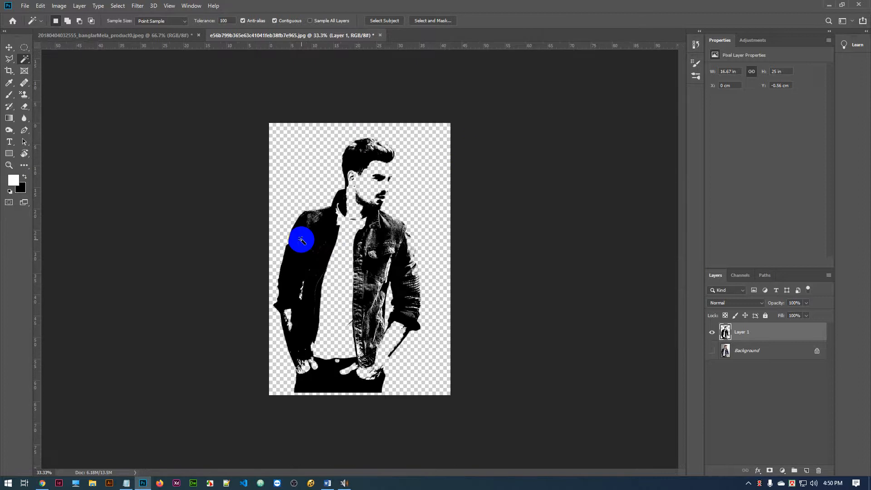
{"action": "left_click", "coordinate": [14, 21]}
{"action": "left_click", "coordinate": [9, 46]}
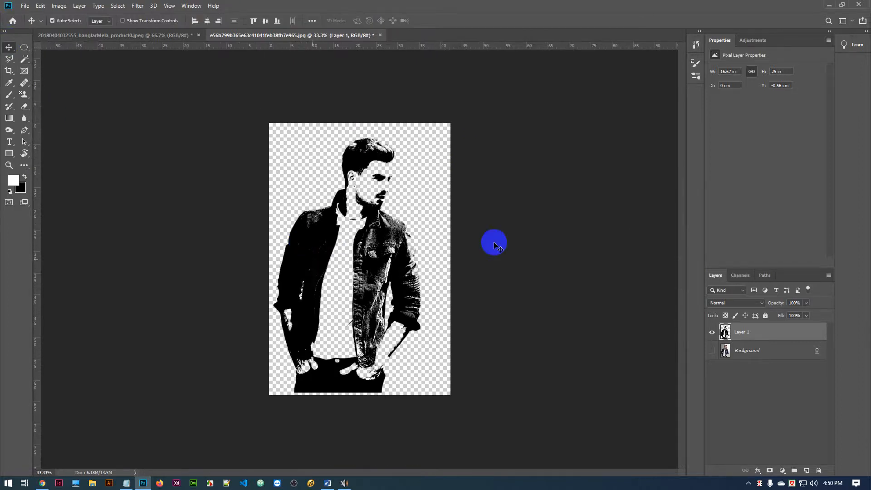
{"action": "mouse_move", "coordinate": [389, 253]}
{"action": "left_mouse_down"}
{"action": "mouse_move", "coordinate": [382, 260]}
{"action": "mouse_move", "coordinate": [397, 262]}
{"action": "mouse_move", "coordinate": [399, 252]}
{"action": "left_mouse_up"}
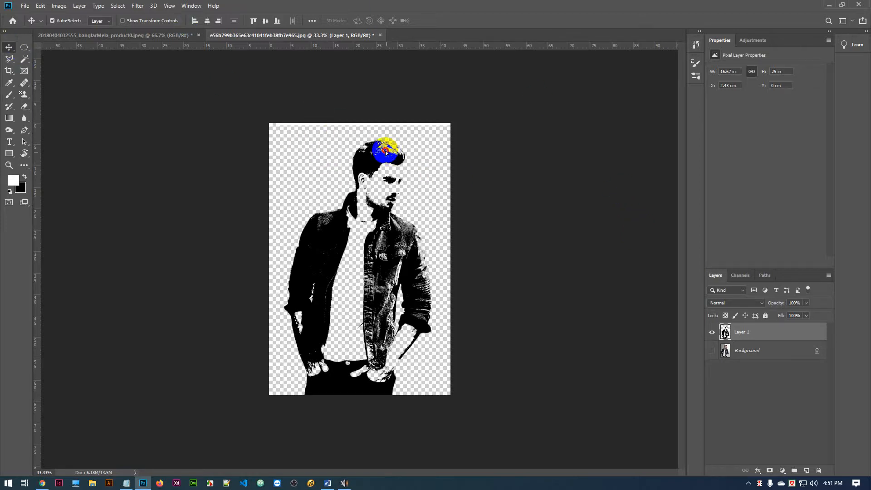
{"action": "left_click_drag", "start_coordinate": [386, 153], "coordinate": [380, 153]}
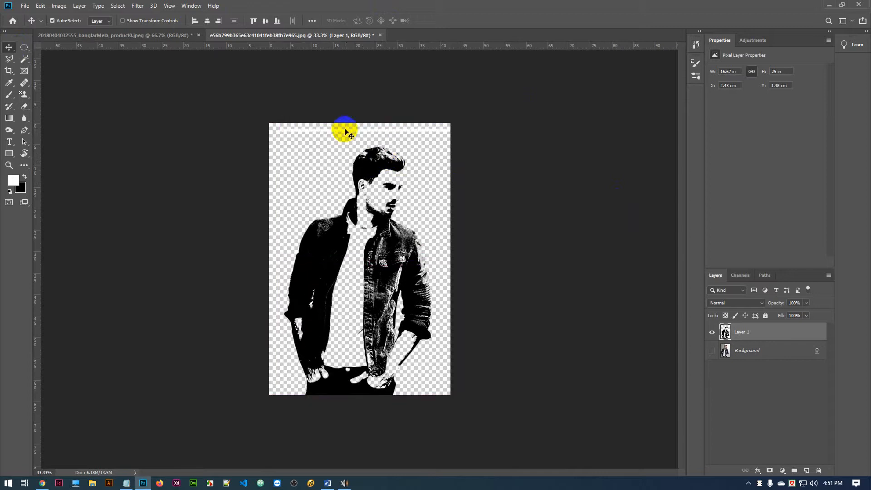
- Delete the white strip above the cutout's head with the Magic Wand and move the cutout back up to Y 0 cm
{"action": "left_click", "coordinate": [24, 58]}
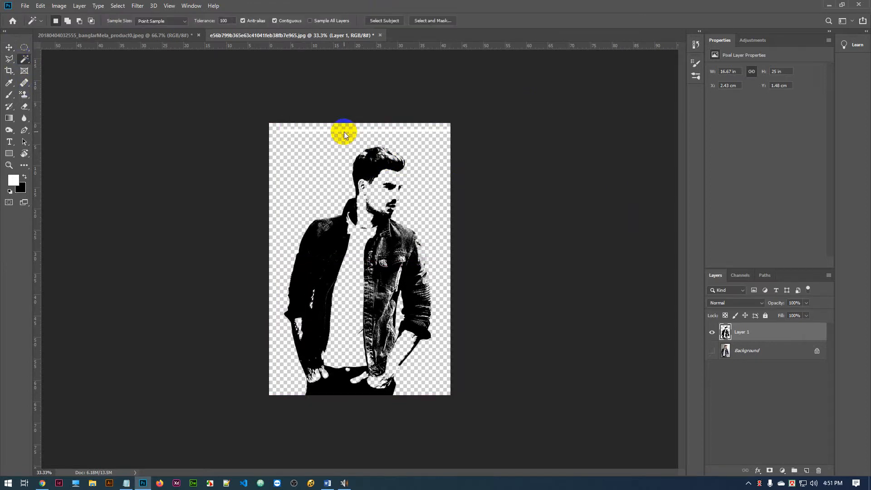
{"action": "left_click", "coordinate": [344, 132]}
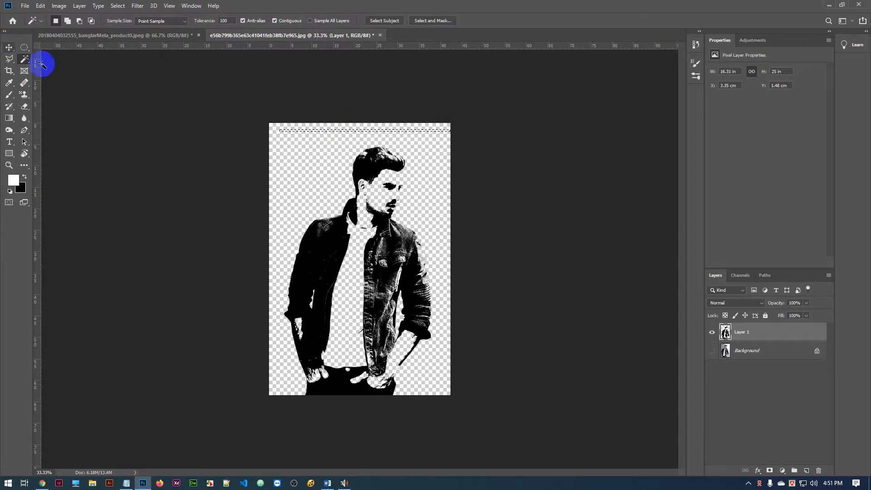
{"action": "left_click", "coordinate": [233, 136]}
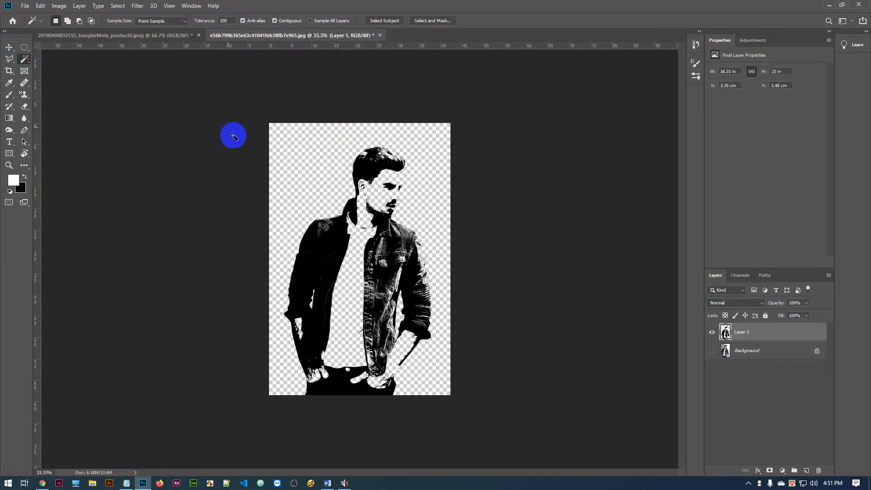
{"action": "left_click", "coordinate": [9, 47]}
{"action": "left_click_drag", "start_coordinate": [395, 239], "coordinate": [399, 243]}
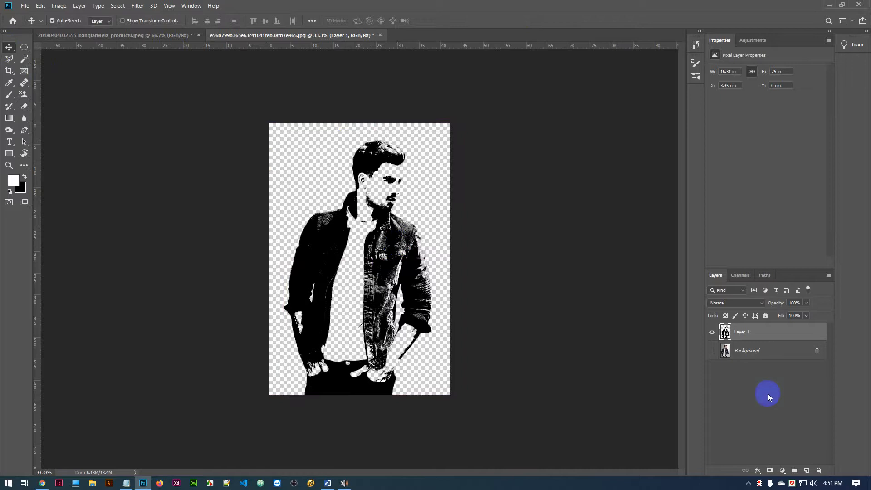
- Compare the cutout with the original photo by toggling the visibility of Layer 1 and the Background
{"action": "left_click", "coordinate": [712, 350]}
{"action": "left_click", "coordinate": [712, 352]}
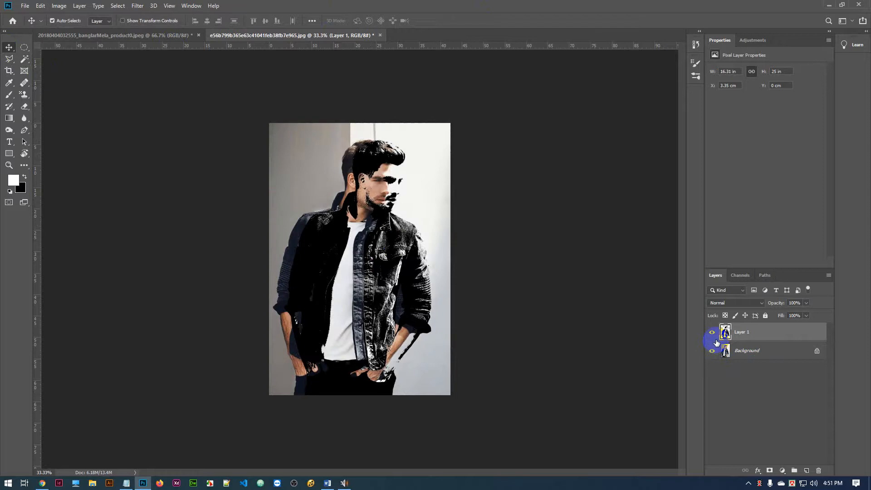
{"action": "left_click", "coordinate": [712, 332]}
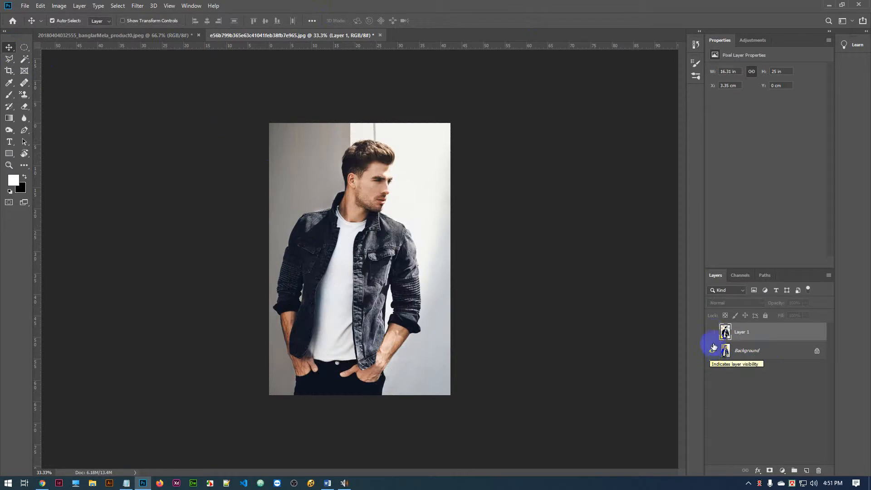
{"action": "left_click", "coordinate": [711, 333]}
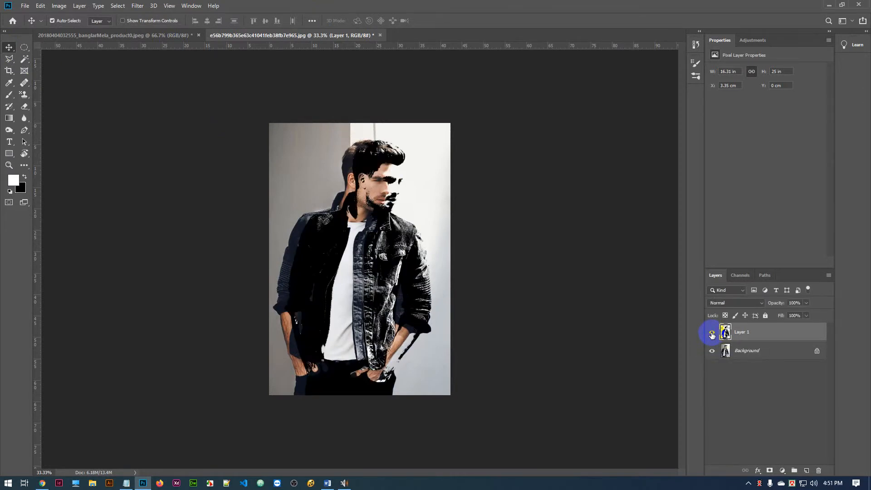
{"action": "left_click", "coordinate": [712, 352]}
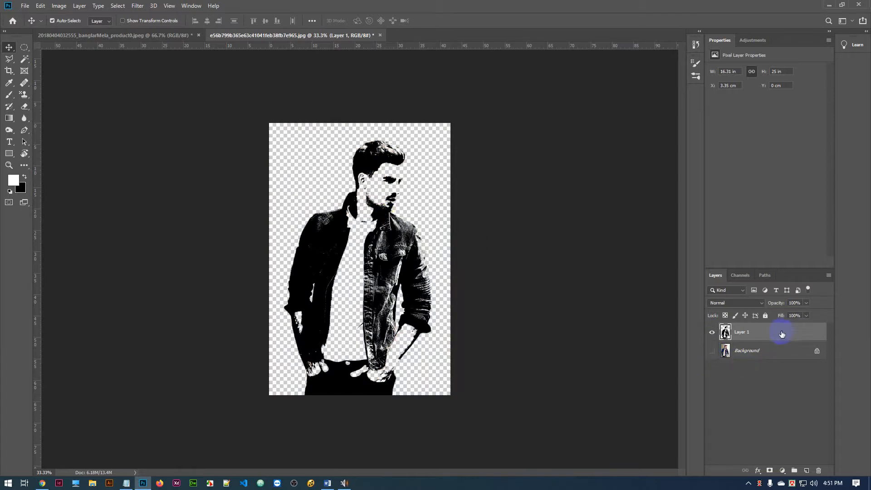
- Add a new layer beneath Layer 1 and fill it with the white foreground color
{"action": "left_click", "coordinate": [807, 471]}
{"action": "left_click_drag", "start_coordinate": [784, 339], "coordinate": [784, 357]}
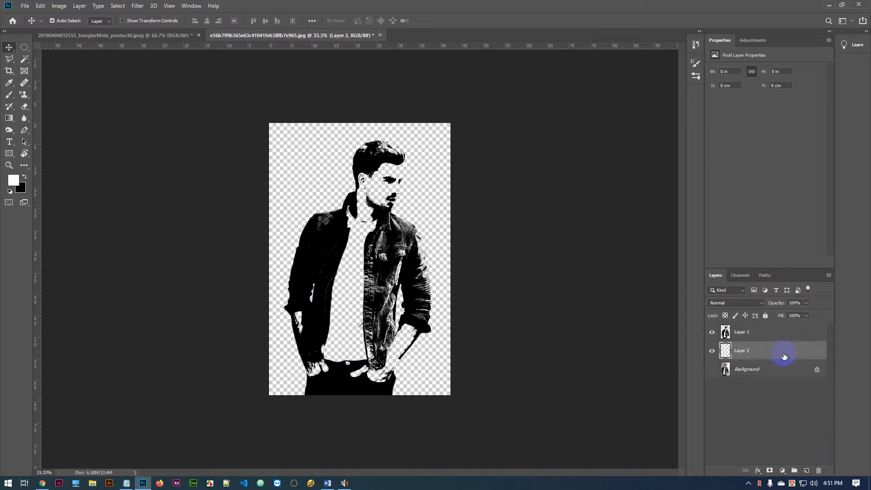
{"action": "key", "text": "alt+BackSpace"}
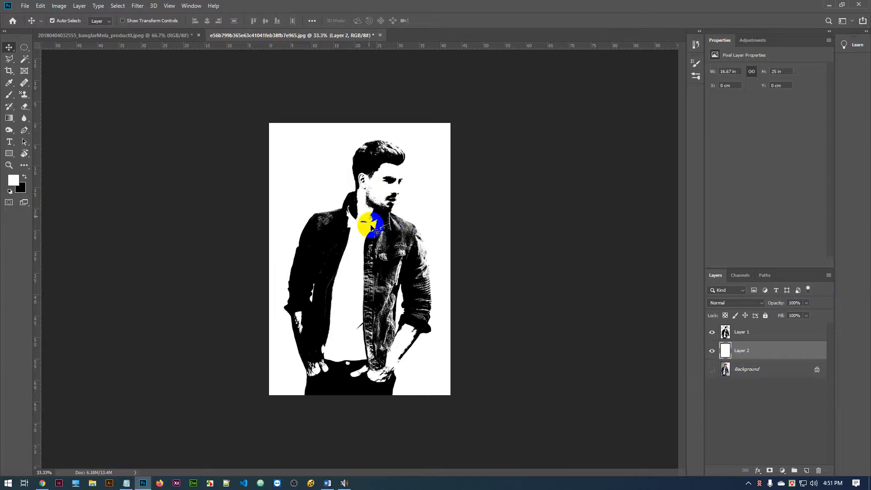
- Group Layer 1 with Layer 2 and toggle the group's visibility to compare it with the Background photo
{"action": "left_click", "coordinate": [762, 334], "text": "ctrl"}
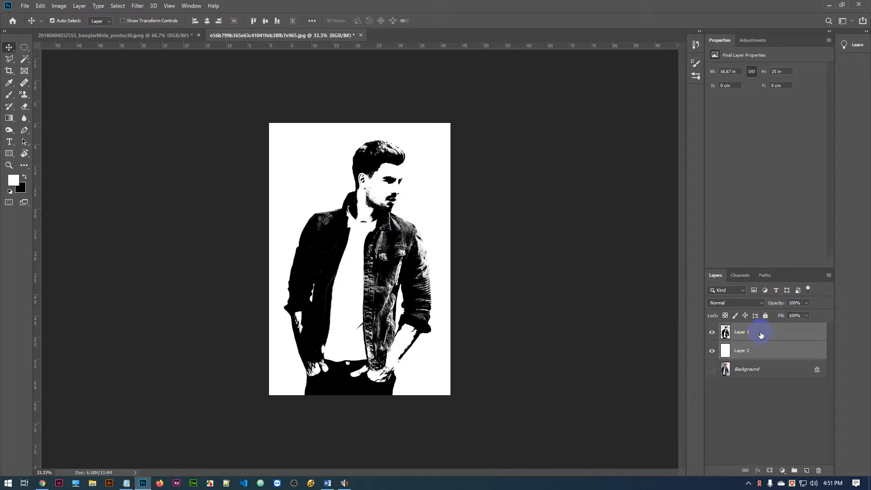
{"action": "key", "text": "ctrl+g"}
{"action": "left_click", "coordinate": [712, 328]}
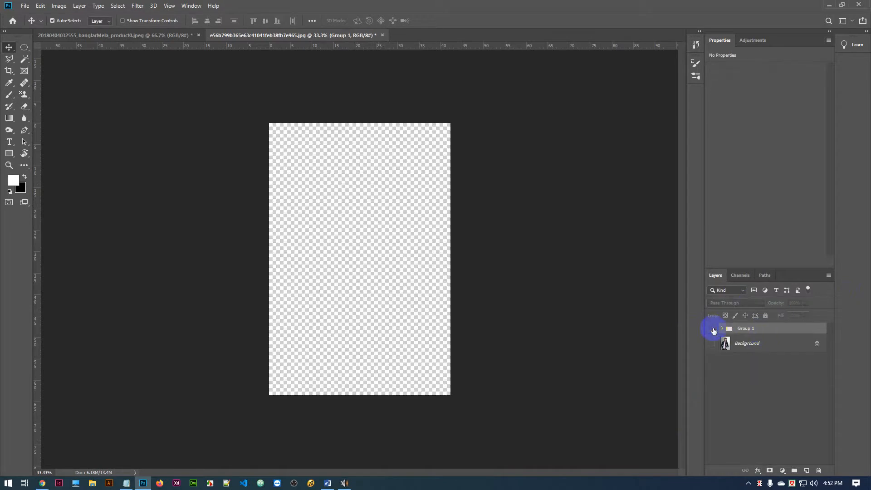
{"action": "left_click", "coordinate": [713, 329]}
{"action": "left_click", "coordinate": [711, 344]}
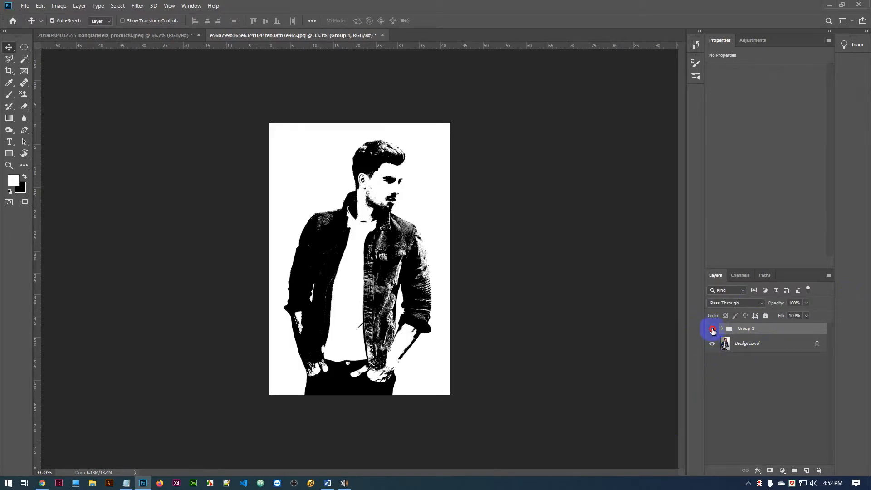
{"action": "left_click", "coordinate": [713, 331]}
{"action": "left_click", "coordinate": [712, 329]}
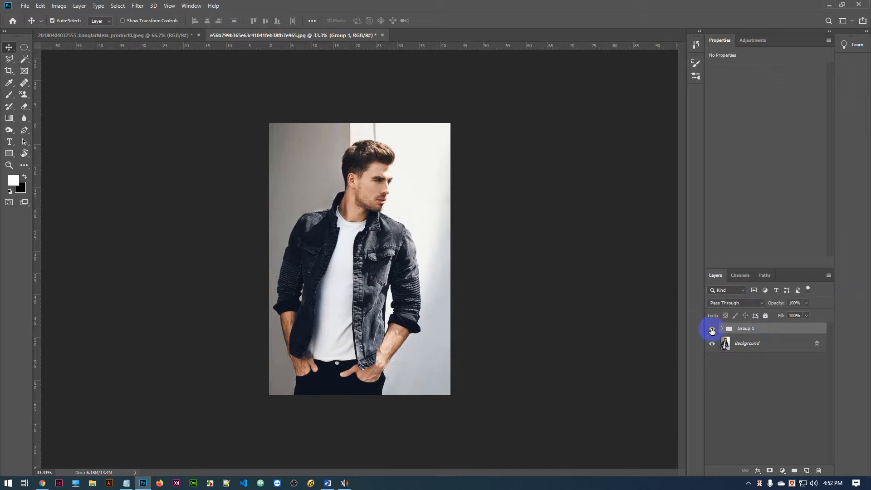
{"action": "left_click", "coordinate": [713, 330]}
{"action": "left_click", "coordinate": [712, 331]}
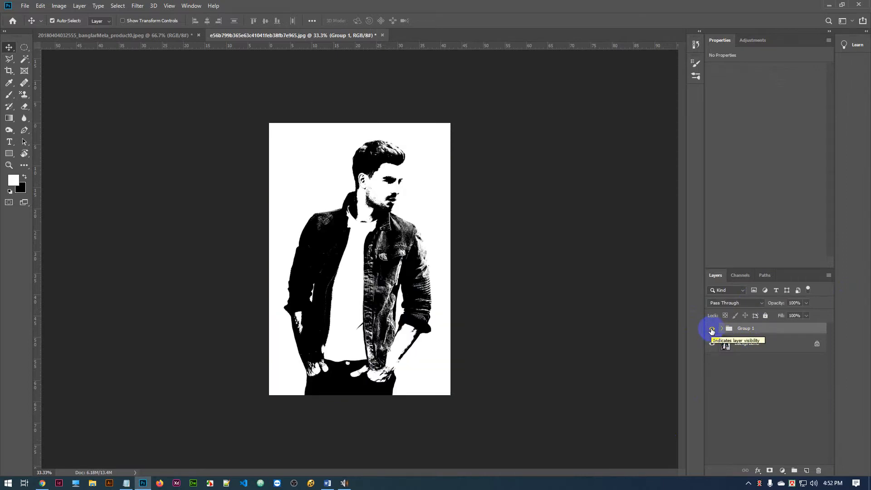
{"action": "left_click", "coordinate": [712, 332]}
{"action": "left_click", "coordinate": [712, 331]}
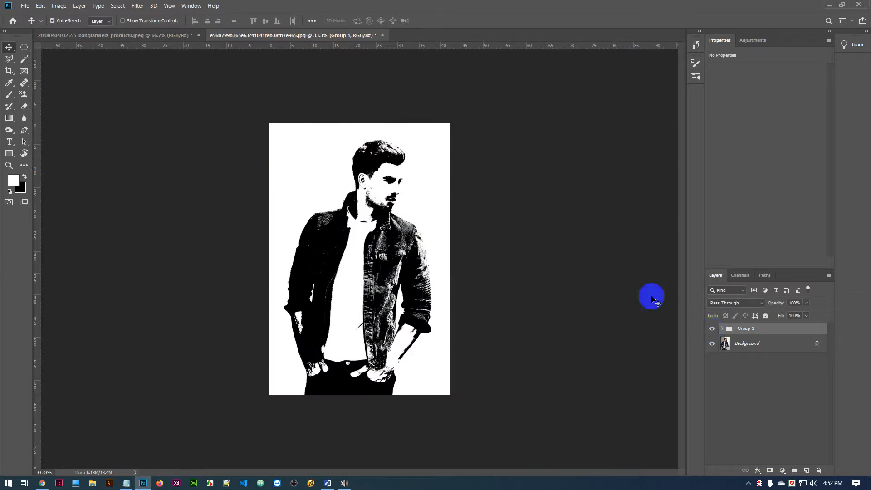
- Ungroup the cutout layer and the white layer
{"action": "right_click", "coordinate": [769, 332]}
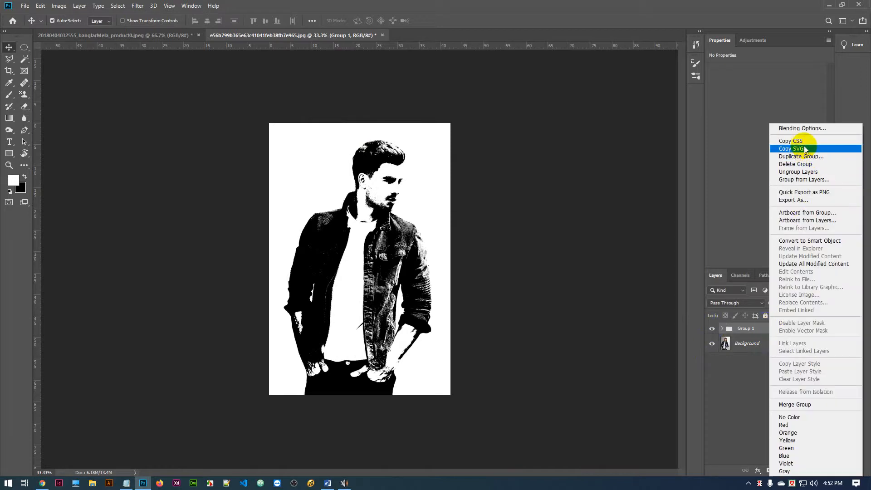
{"action": "left_click", "coordinate": [798, 172]}
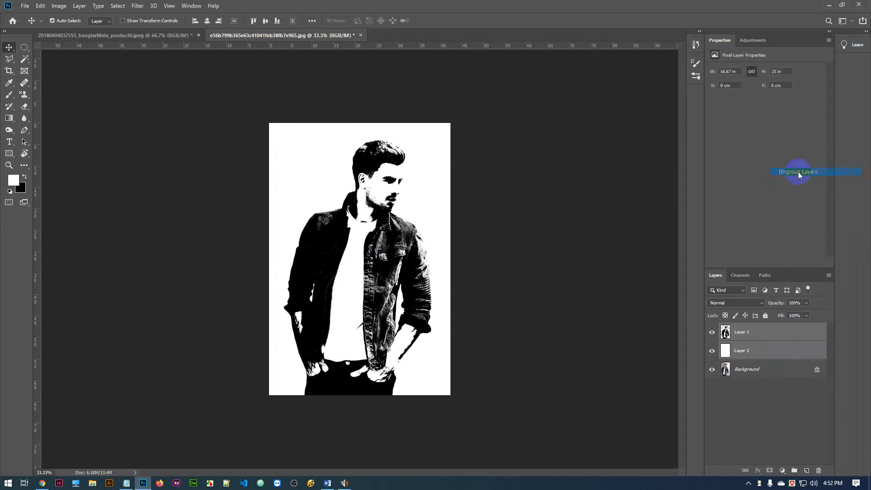
- Set the foreground color to pink ff0078 and fill Layer 2 with it
{"action": "left_click", "coordinate": [782, 352]}
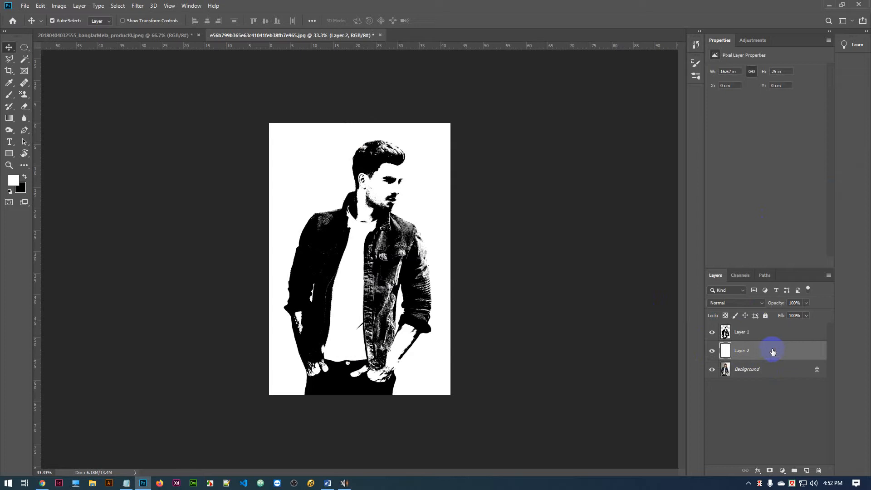
{"action": "left_click", "coordinate": [14, 181]}
{"action": "left_click_drag", "start_coordinate": [476, 175], "coordinate": [570, 120]}
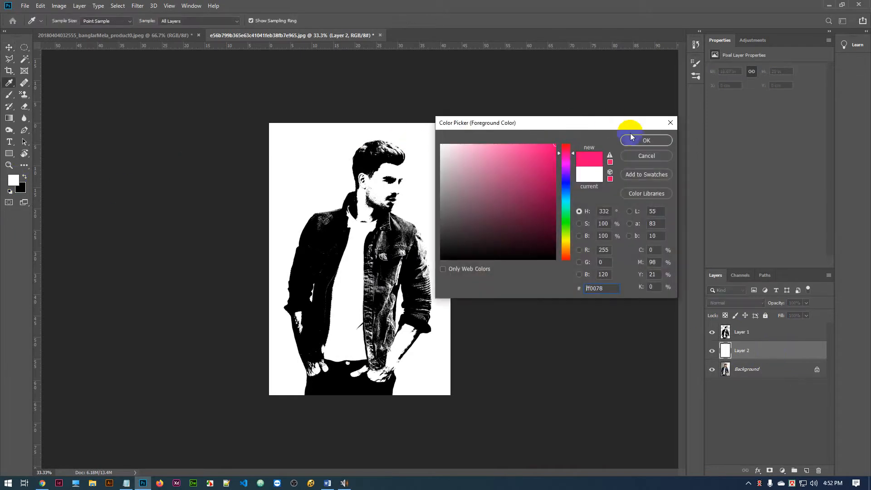
{"action": "left_click", "coordinate": [648, 140]}
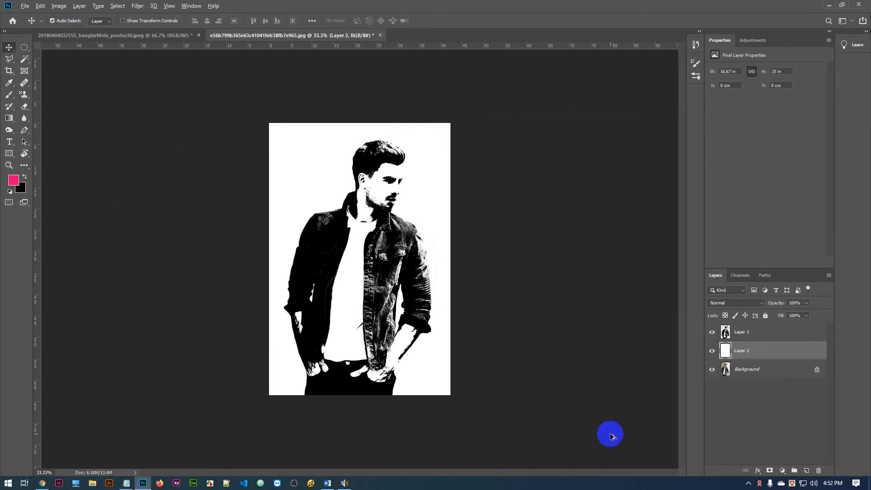
{"action": "key", "text": "alt+BackSpace"}
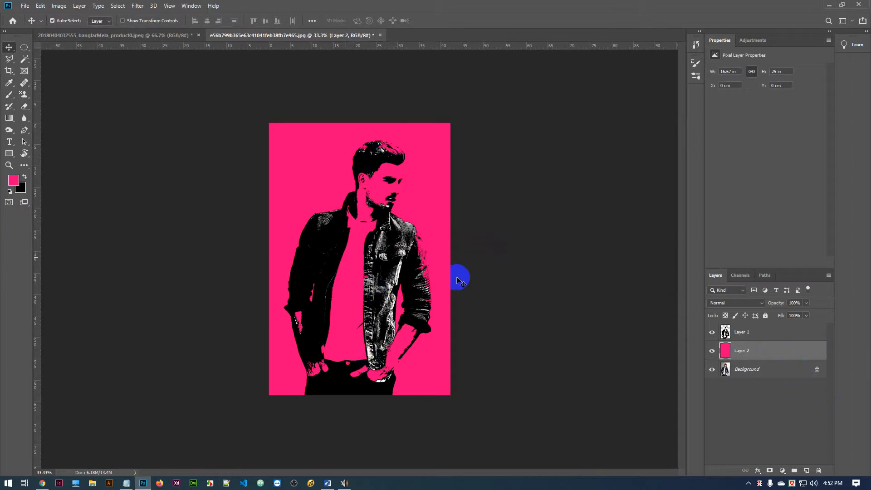
- Load Layer 1's pixels as a selection, fill them with the black background color, and deselect
{"action": "left_click", "coordinate": [765, 335]}
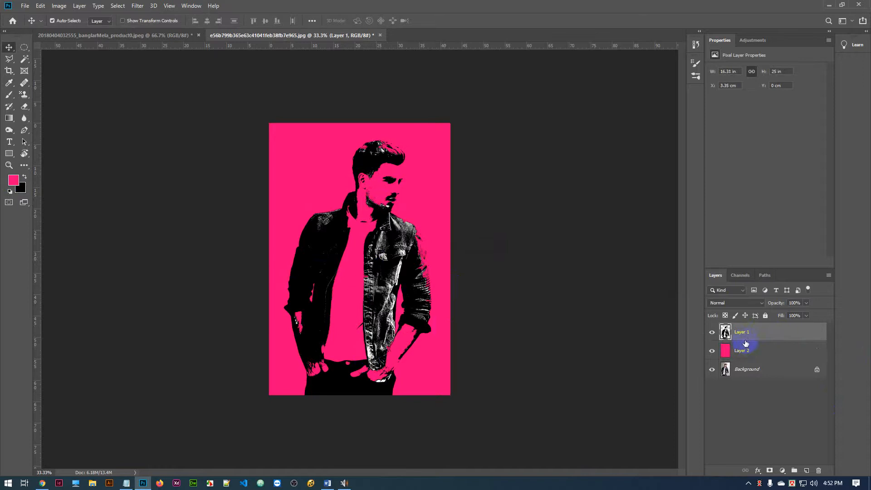
{"action": "left_click", "coordinate": [726, 333], "text": "ctrl"}
{"action": "left_click", "coordinate": [725, 333], "text": "ctrl"}
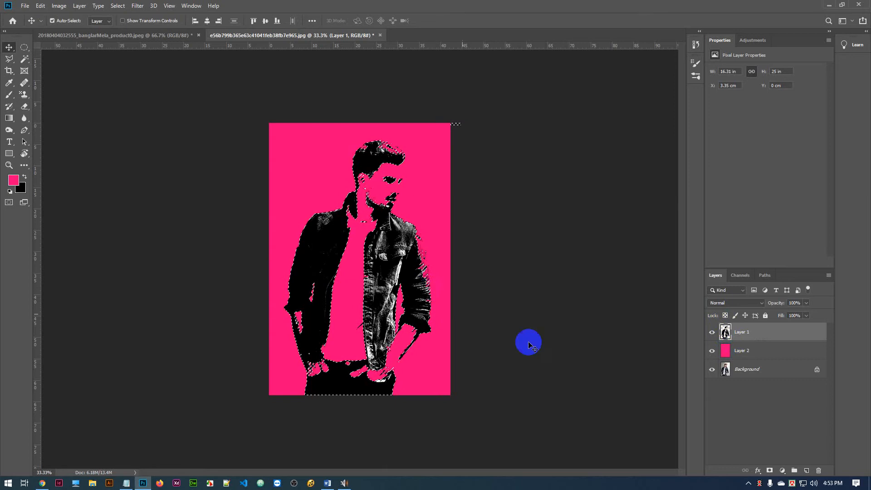
{"action": "key", "text": "ctrl+BackSpace"}
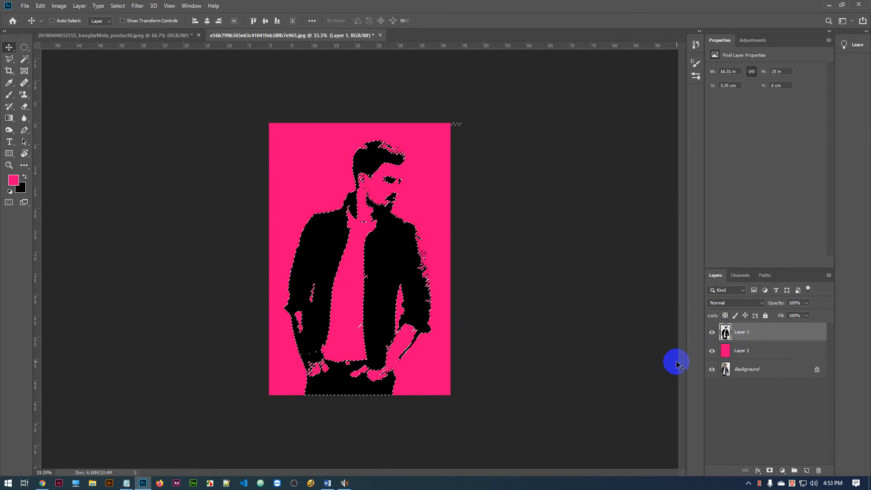
{"action": "key", "text": "ctrl+d"}
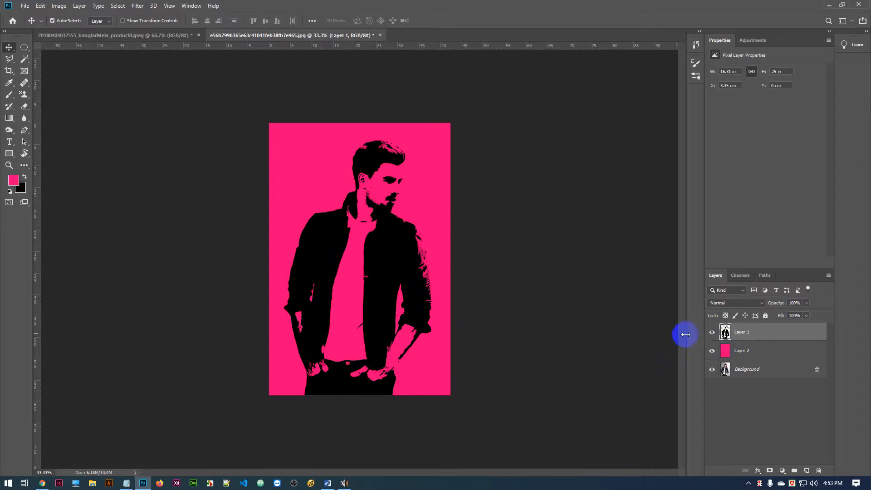
- Load Layer 1's outline as a selection, erase the stray strip beyond the canvas's upper-right corner, and deselect
{"action": "left_click", "coordinate": [725, 332], "text": "ctrl"}
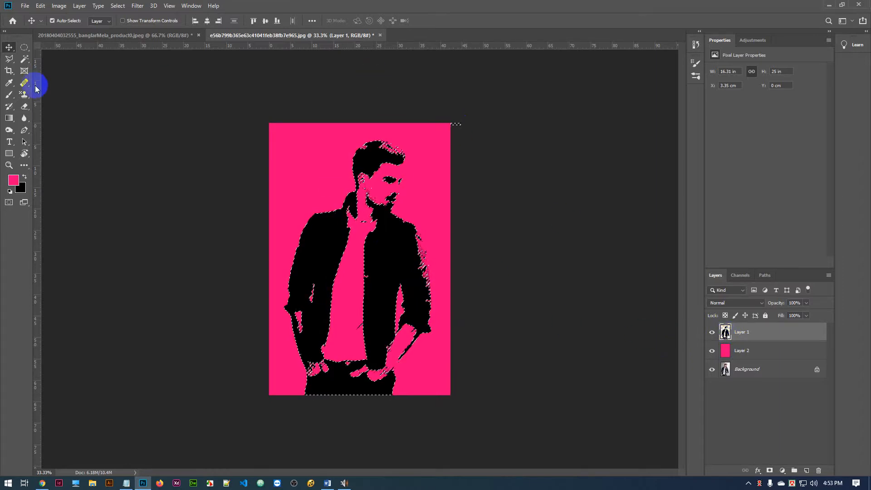
{"action": "left_click", "coordinate": [24, 106]}
{"action": "left_click_drag", "start_coordinate": [459, 133], "coordinate": [459, 126]}
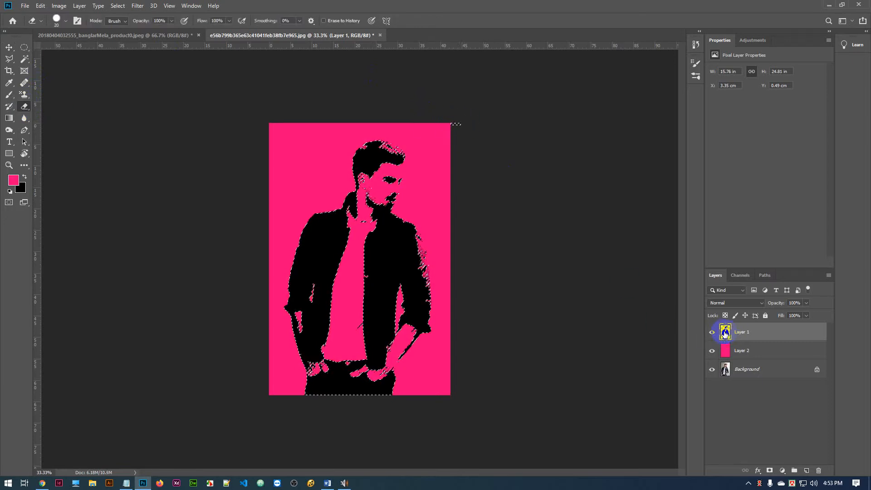
{"action": "key", "text": "ctrl+d"}
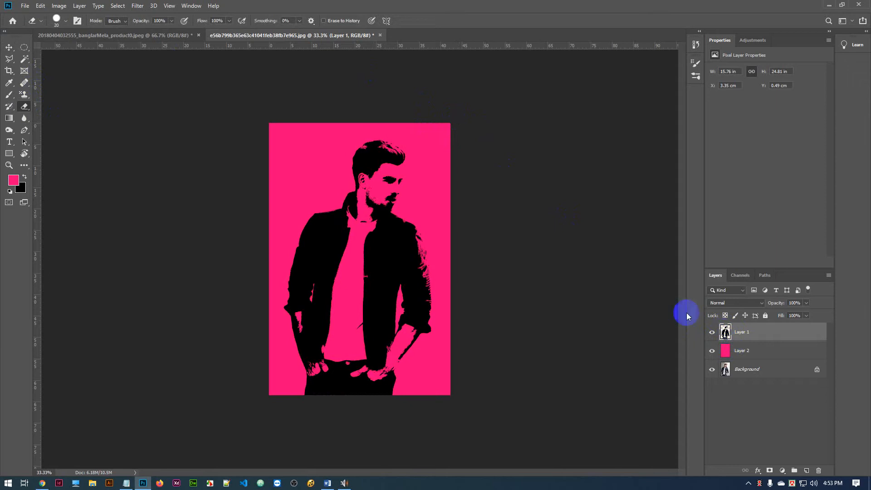
- Move the black cutout slightly right to about X 4.55 cm, Y 0.49 cm, and select Layer 2
{"action": "left_click", "coordinate": [9, 48]}
{"action": "left_click_drag", "start_coordinate": [408, 234], "coordinate": [387, 228]}
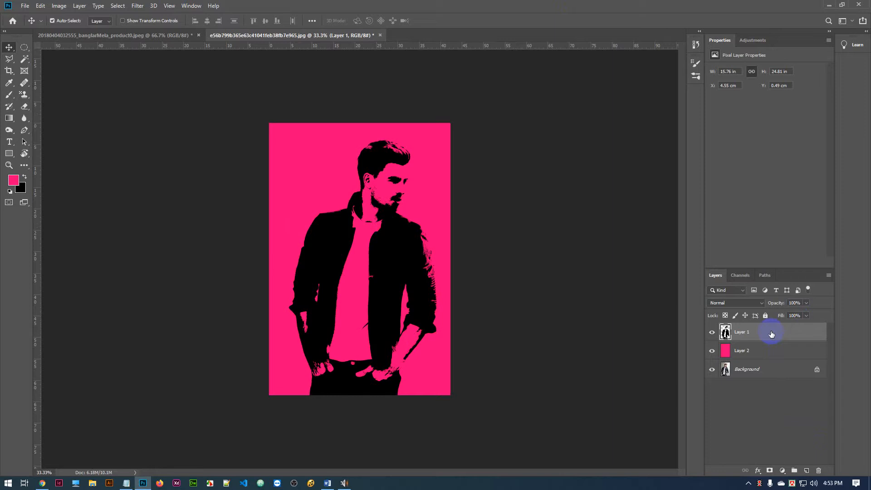
{"action": "left_click", "coordinate": [758, 356]}
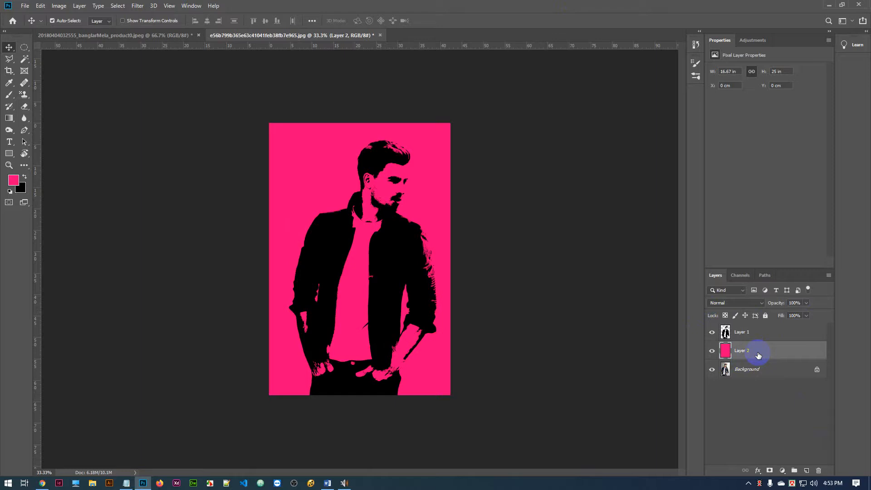
- Delete the pink Layer 2, duplicate Layer 1, and keep only the duplicate visible
{"action": "key", "text": "Delete"}
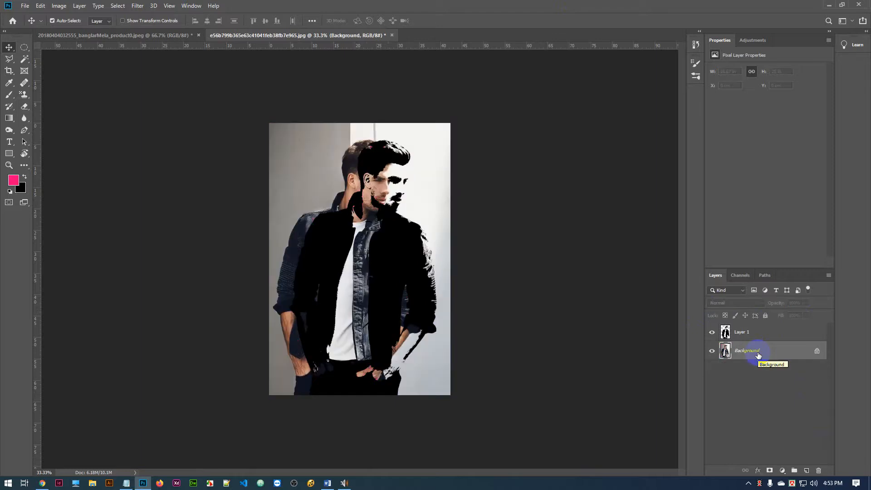
{"action": "left_click", "coordinate": [712, 350]}
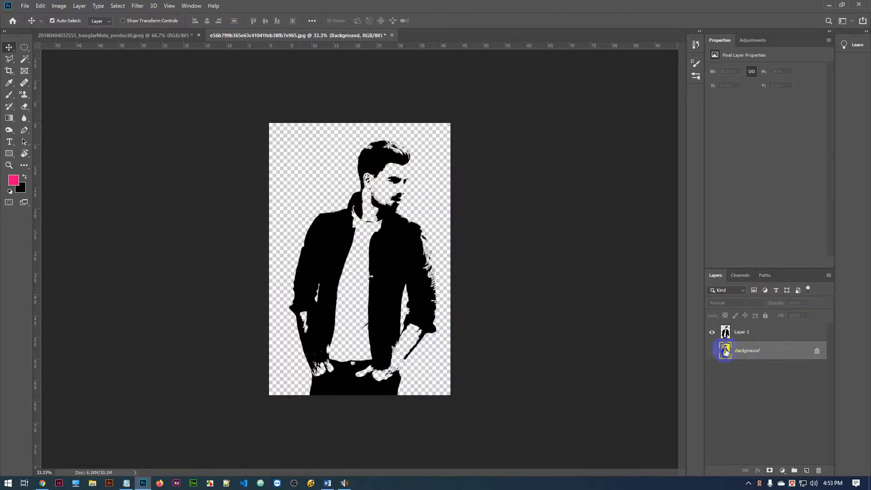
{"action": "left_click", "coordinate": [774, 333]}
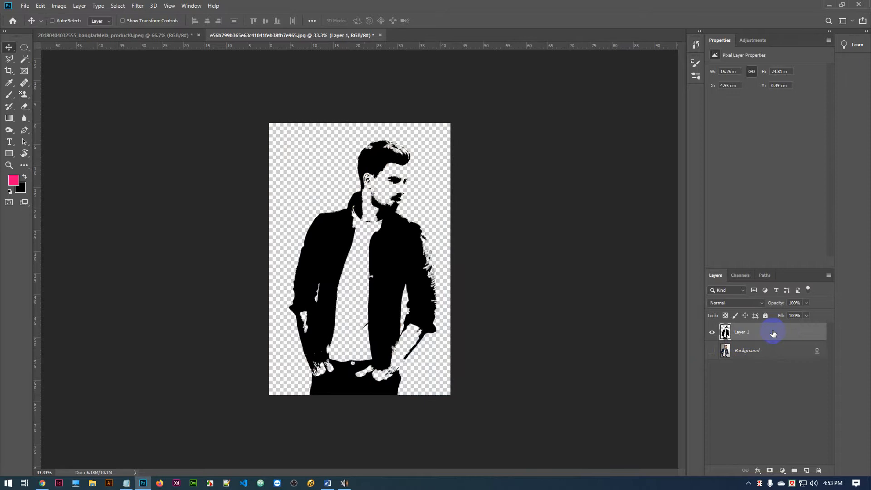
{"action": "key", "text": "ctrl+j"}
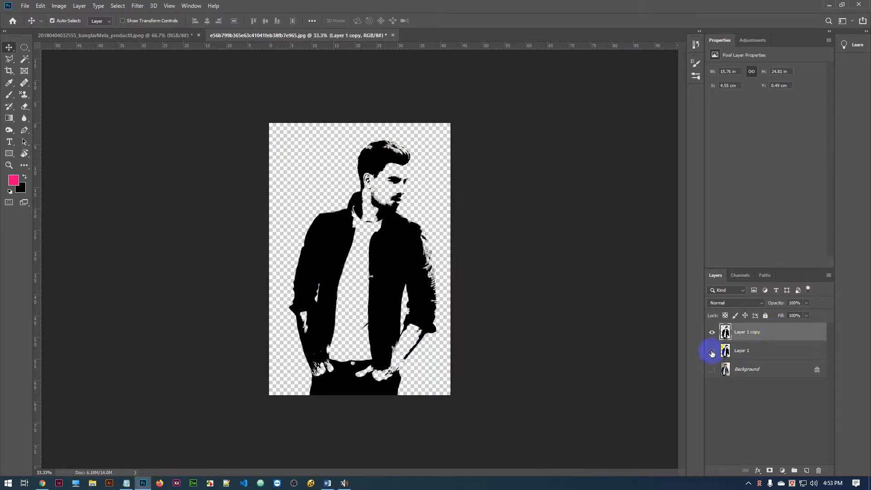
{"action": "left_click", "coordinate": [712, 351]}
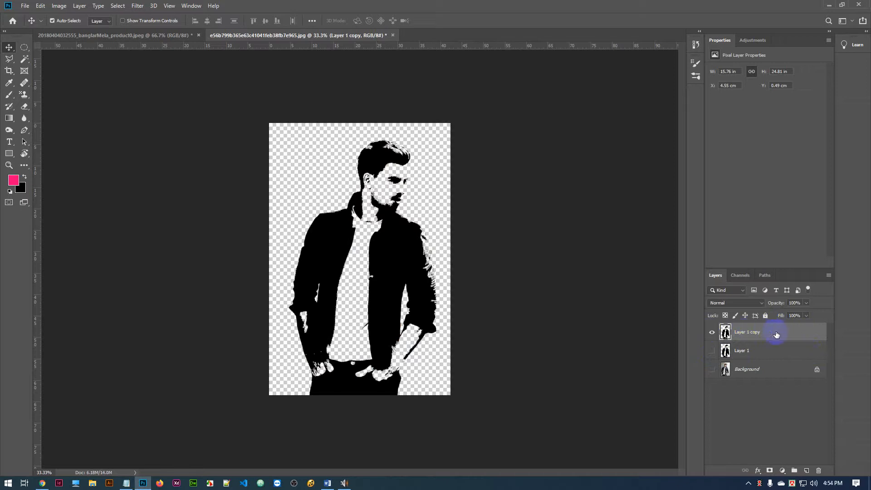
- Apply a Gradient Map to Layer 1 copy using the pink-to-black foreground-to-background gradient
{"action": "left_click", "coordinate": [59, 8]}
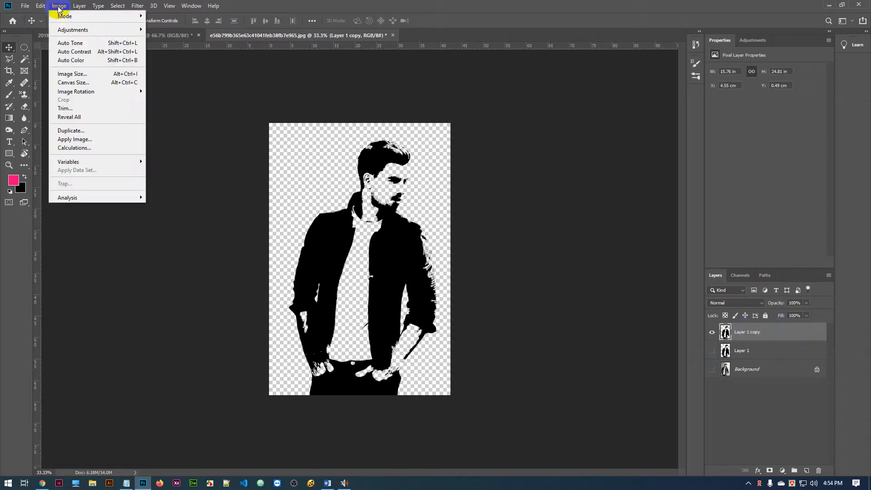
{"action": "mouse_move", "coordinate": [132, 31]}
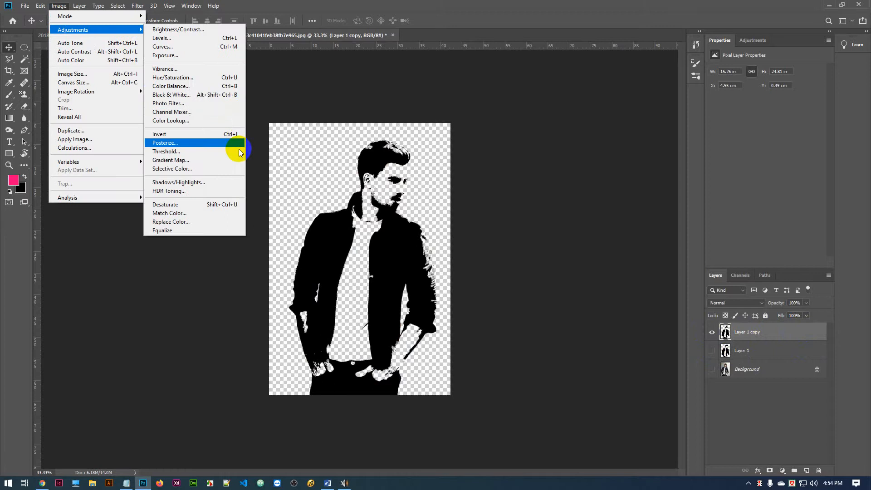
{"action": "left_click", "coordinate": [176, 161]}
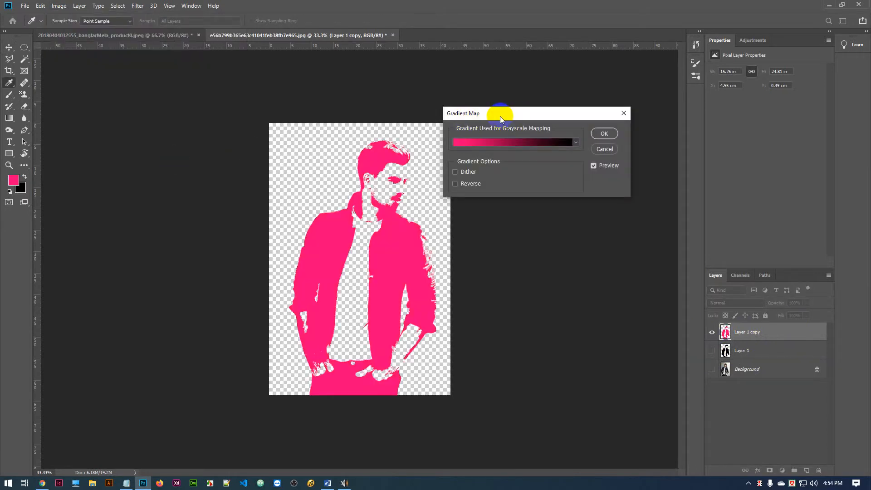
{"action": "left_click_drag", "start_coordinate": [500, 116], "coordinate": [538, 108]}
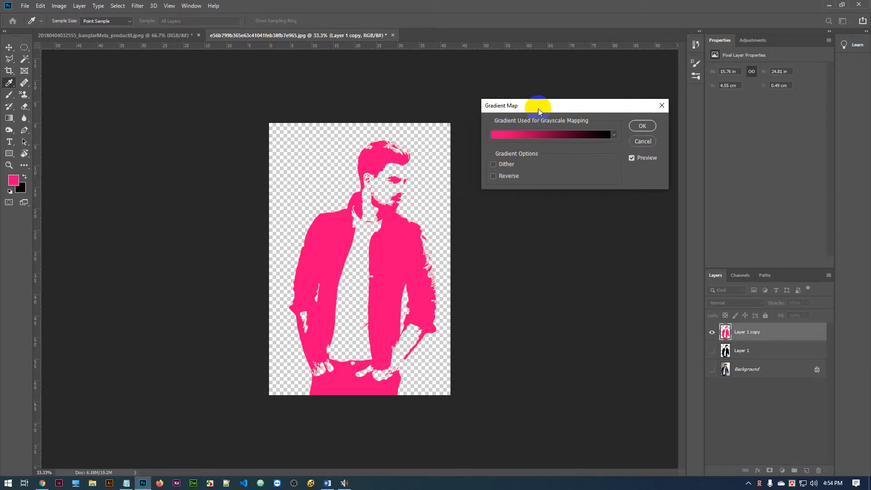
{"action": "left_click", "coordinate": [613, 135]}
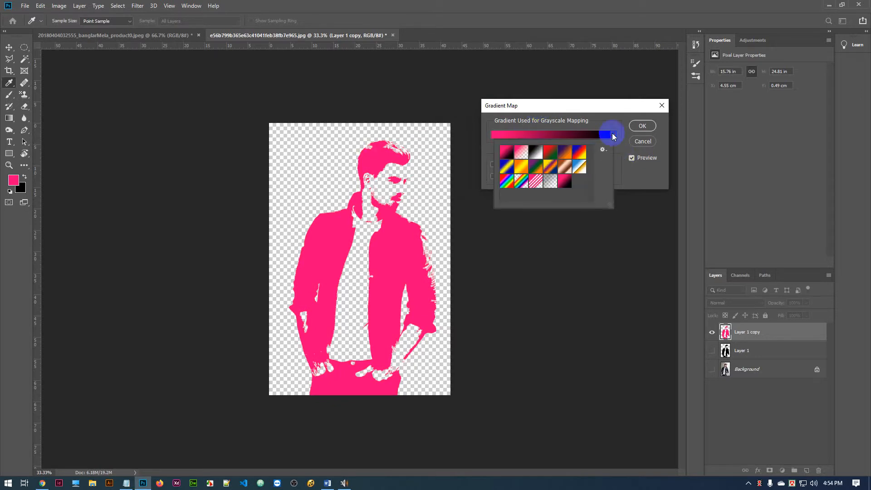
{"action": "left_click", "coordinate": [536, 154]}
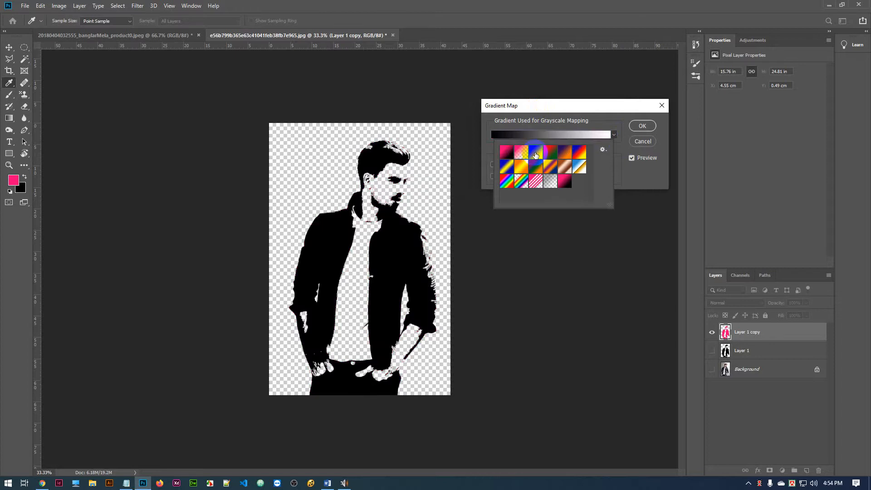
{"action": "left_click", "coordinate": [550, 153]}
{"action": "left_click", "coordinate": [506, 152]}
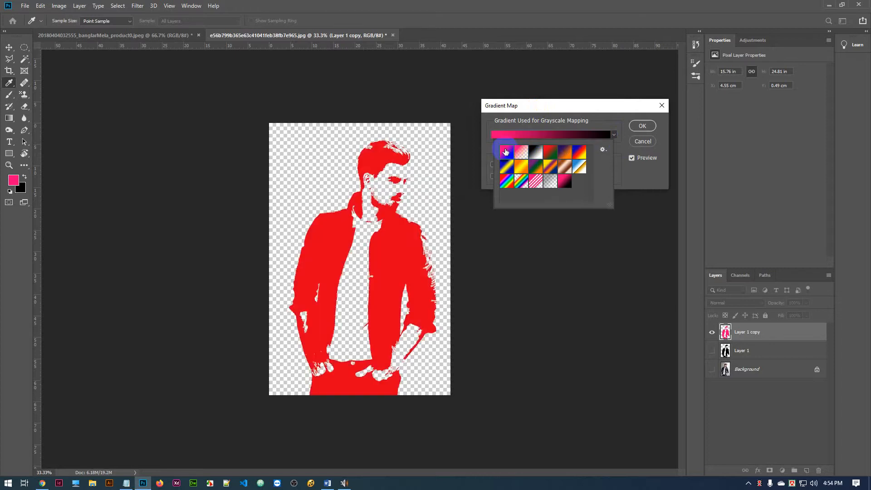
{"action": "left_click", "coordinate": [642, 130]}
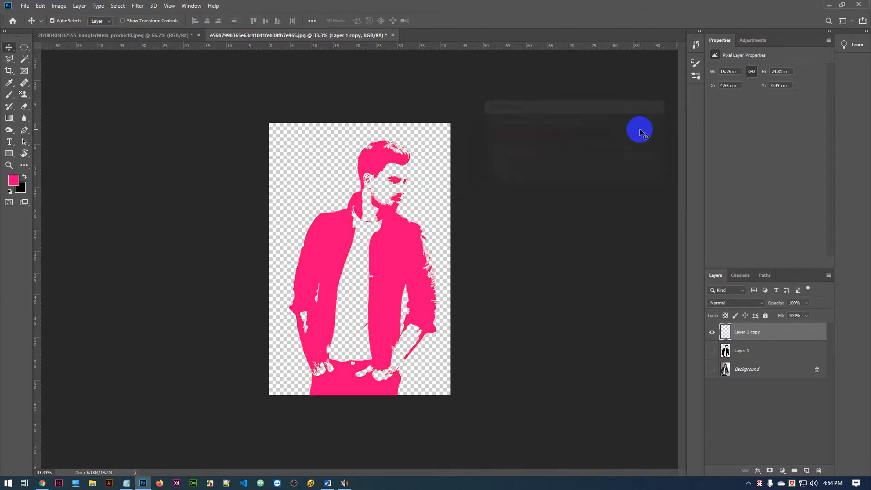
- Show Layer 1 beneath the pink copy and lower Layer 1 copy's opacity to 26%
{"action": "left_click", "coordinate": [807, 303]}
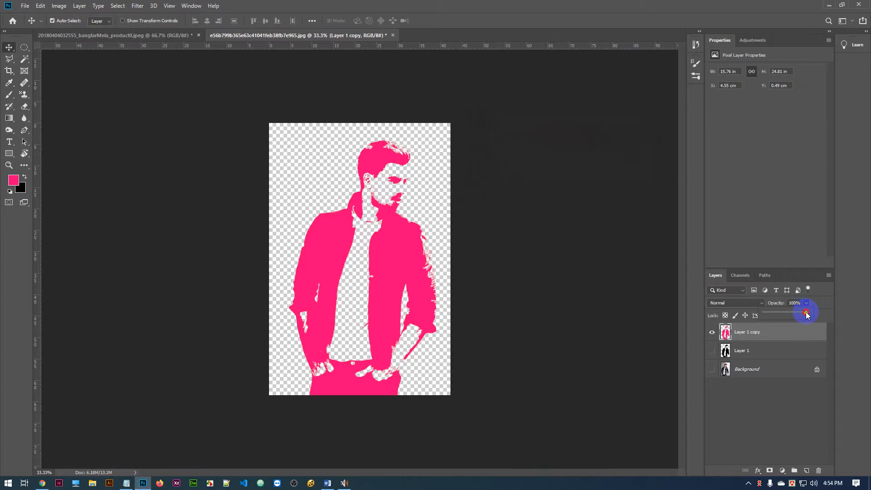
{"action": "left_click_drag", "start_coordinate": [808, 312], "coordinate": [783, 314]}
{"action": "left_click", "coordinate": [712, 351]}
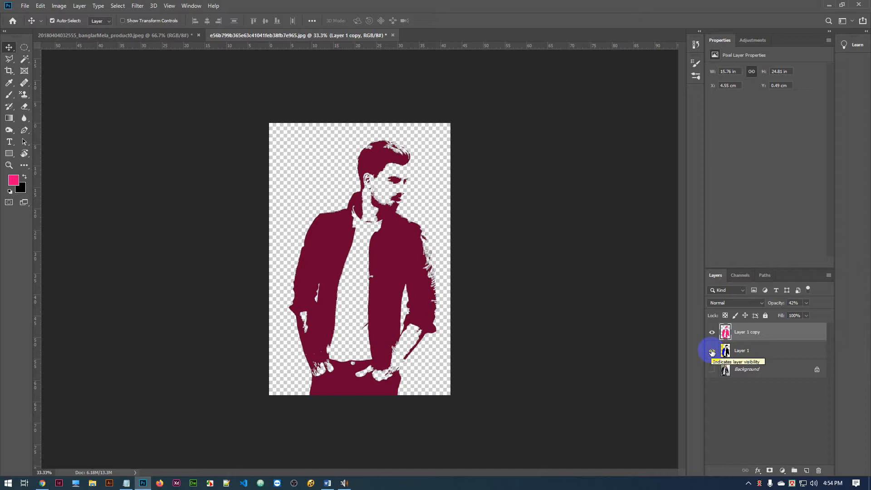
{"action": "left_click", "coordinate": [805, 304]}
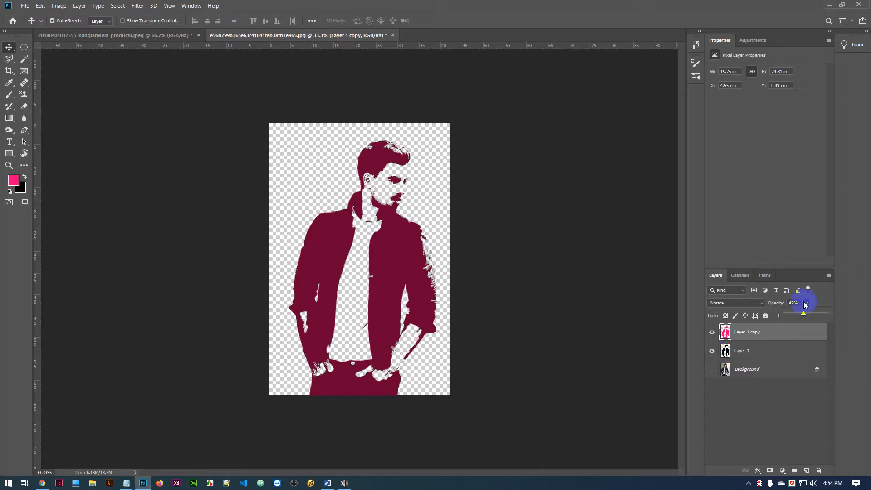
{"action": "left_click_drag", "start_coordinate": [804, 313], "coordinate": [798, 317]}
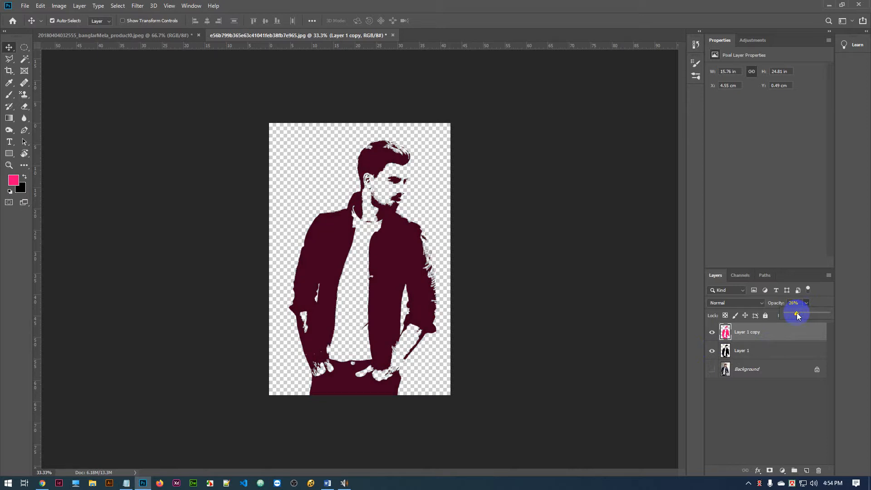
- Undo the opacity, Gradient Map and layer duplication changes, and restore the pink Layer 2
{"action": "key", "text": "ctrl+z"}
{"action": "key", "text": "ctrl+z"}
{"action": "key", "text": "ctrl+z"}
{"action": "key", "text": "ctrl+z"}
{"action": "key", "text": "ctrl+z"}
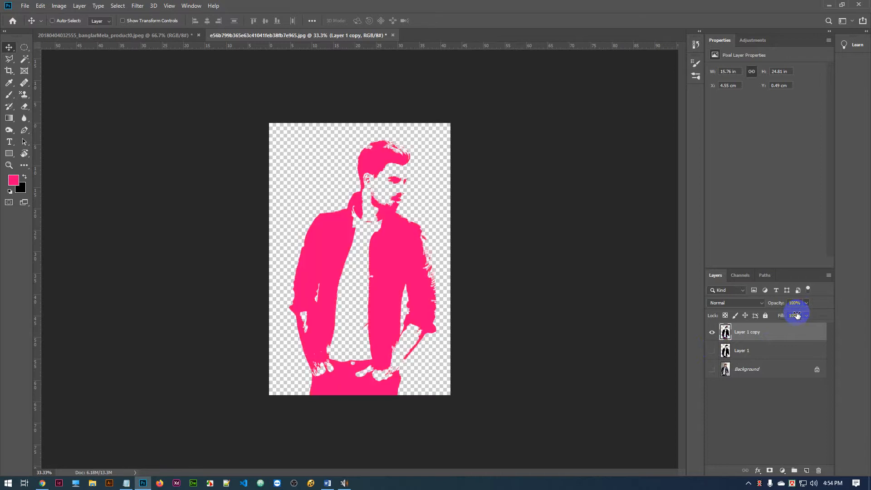
{"action": "key", "text": "ctrl+z"}
{"action": "key", "text": "ctrl+z"}
{"action": "key", "text": "ctrl+z"}
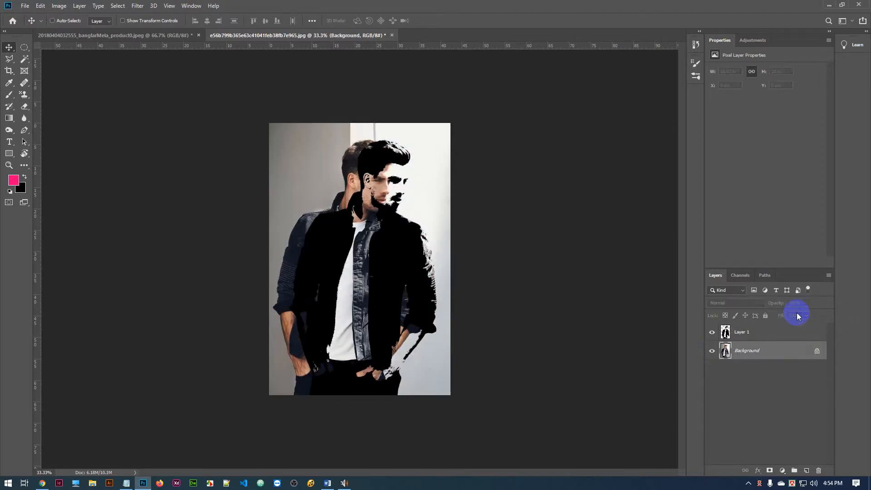
{"action": "left_click", "coordinate": [712, 352]}
{"action": "left_click", "coordinate": [712, 352]}
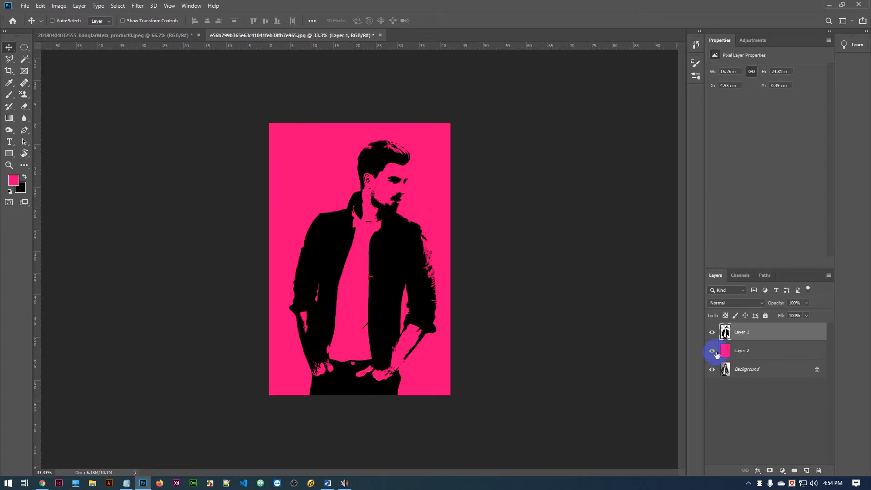
- Undo the cutout's move, the stray strip removal and the black fill on Layer 1
{"action": "key", "text": "ctrl+z"}
{"action": "key", "text": "ctrl+z"}
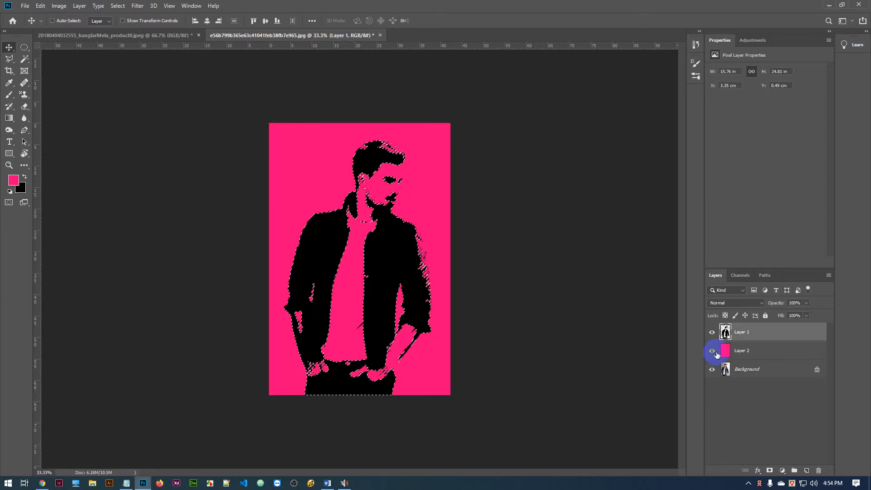
{"action": "key", "text": "ctrl+z"}
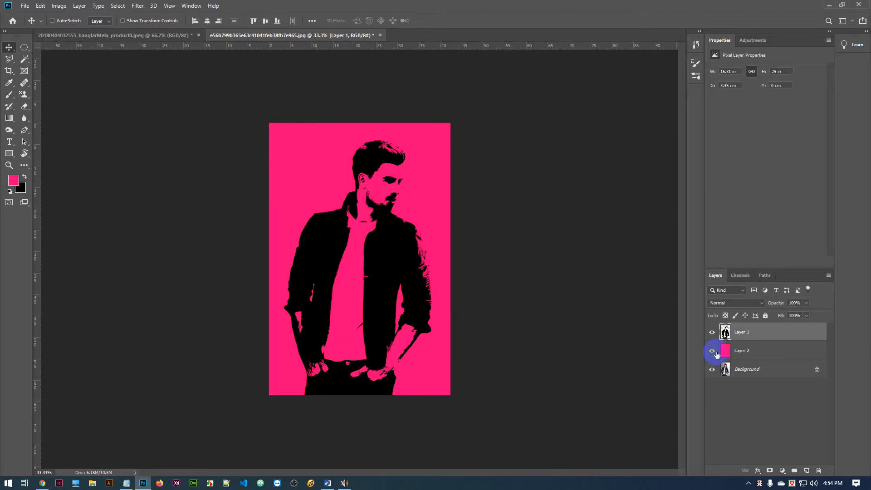
{"action": "key", "text": "ctrl+z"}
{"action": "key", "text": "ctrl+z"}
{"action": "key", "text": "ctrl+z"}
{"action": "key", "text": "ctrl+z"}
{"action": "key", "text": "ctrl+z"}
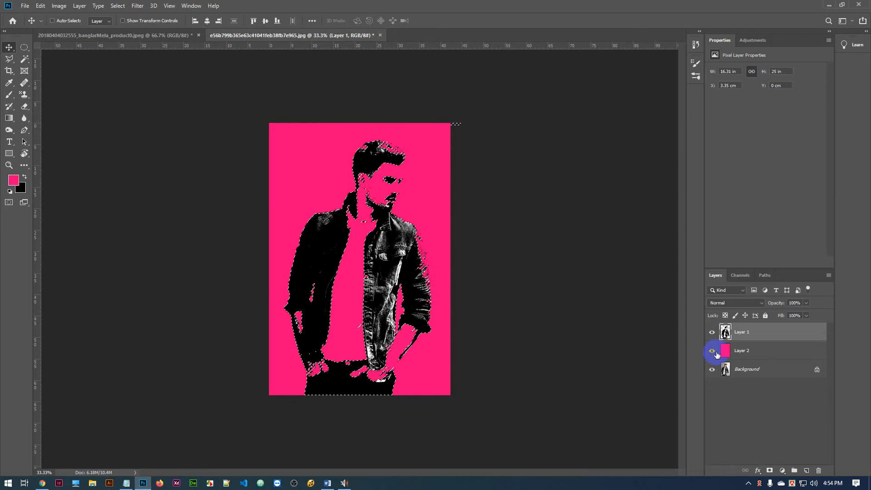
- Duplicate the textured Threshold cutout on Layer 1 and hide the original layer
{"action": "left_click", "coordinate": [763, 395]}
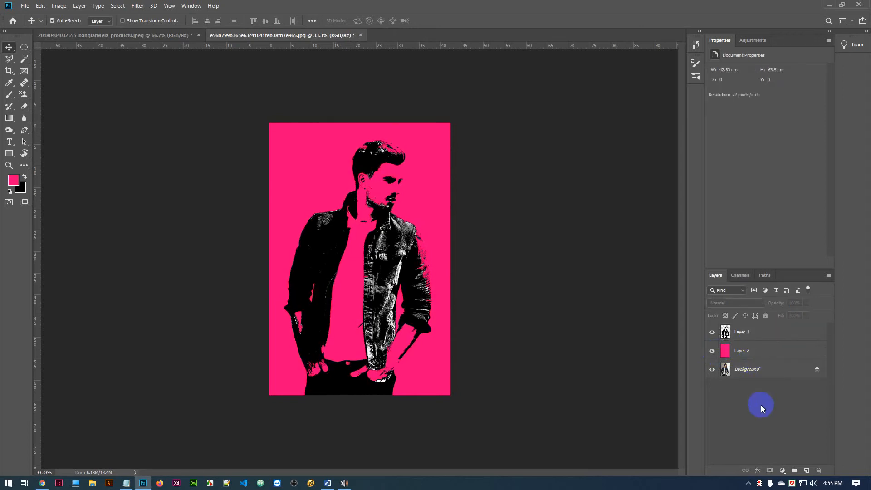
{"action": "left_click", "coordinate": [786, 336]}
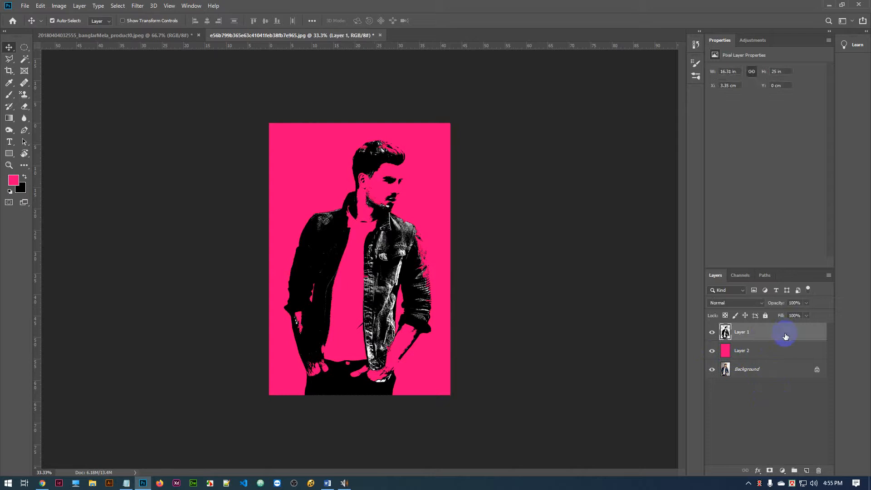
{"action": "key", "text": "ctrl+j"}
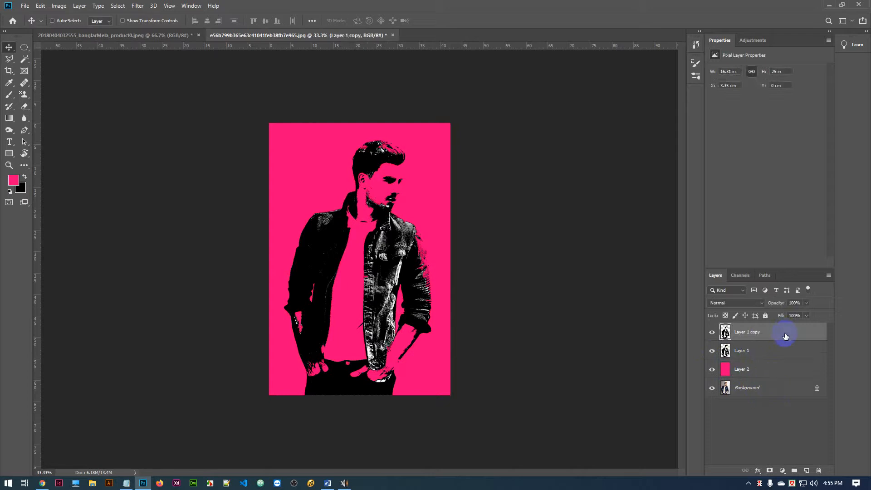
{"action": "left_click", "coordinate": [712, 351]}
- Apply a Gradient Map with the Red, Green preset to Layer 1 copy
{"action": "left_click", "coordinate": [59, 6]}
{"action": "mouse_move", "coordinate": [117, 28]}
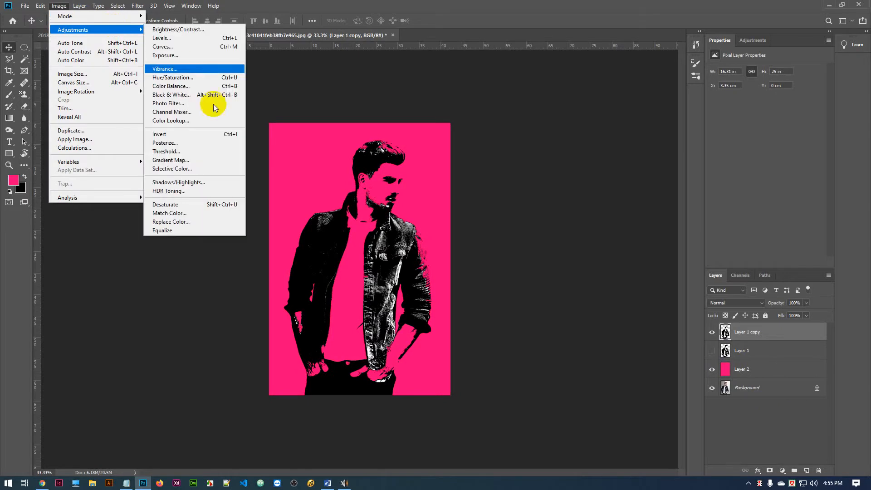
{"action": "left_click", "coordinate": [185, 162]}
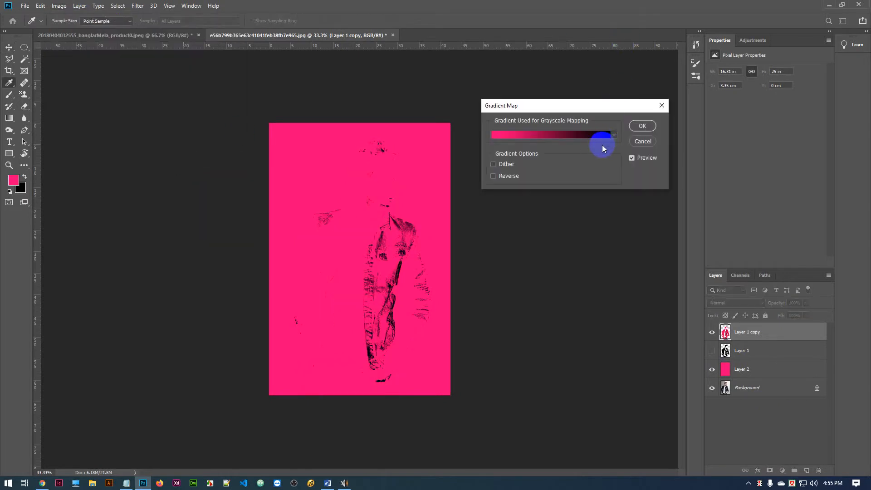
{"action": "left_click", "coordinate": [594, 135]}
{"action": "left_click", "coordinate": [604, 100]}
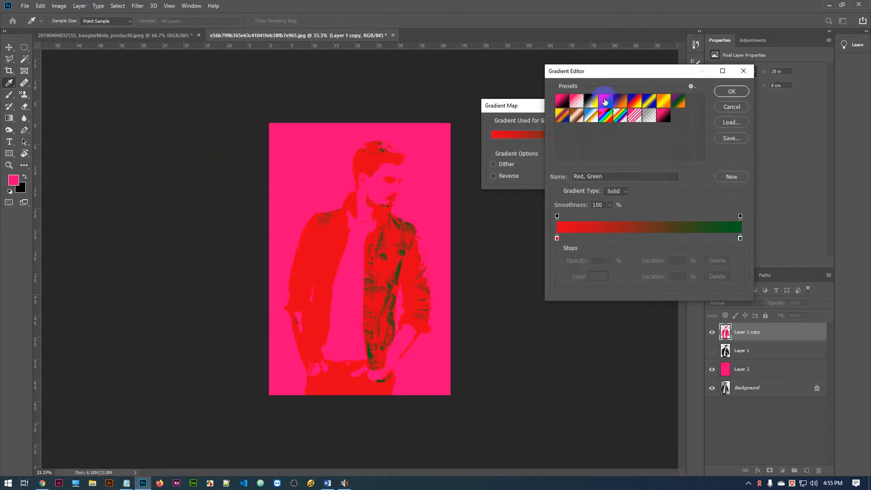
{"action": "left_click", "coordinate": [732, 92]}
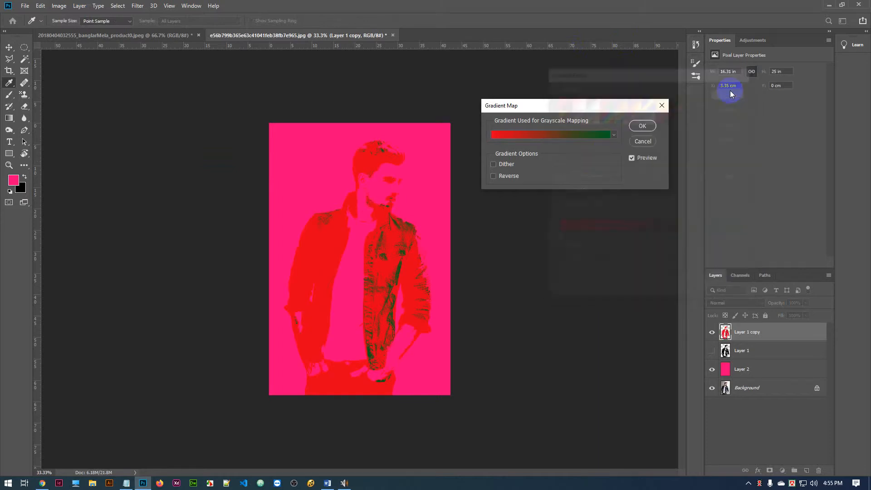
{"action": "left_click", "coordinate": [642, 127]}
- Lower Layer 1 copy's opacity to 41% and leave only it and Layer 1 visible
{"action": "left_click", "coordinate": [806, 305]}
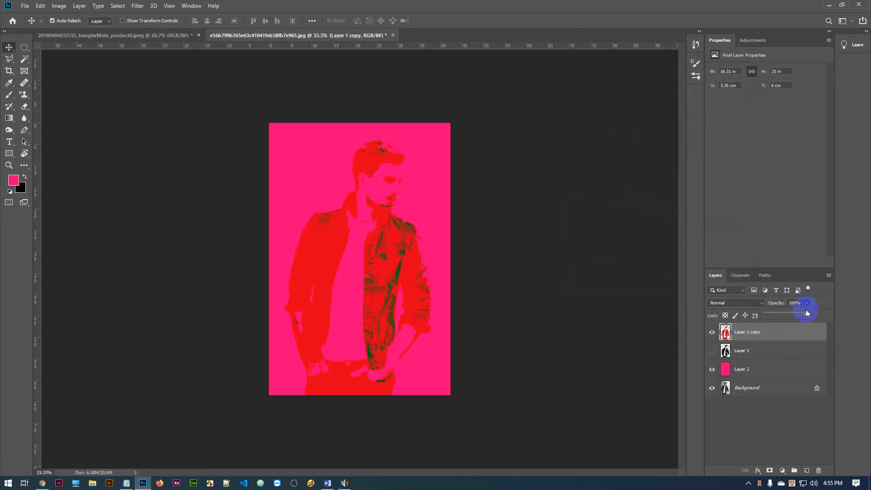
{"action": "left_click_drag", "start_coordinate": [809, 313], "coordinate": [783, 314]}
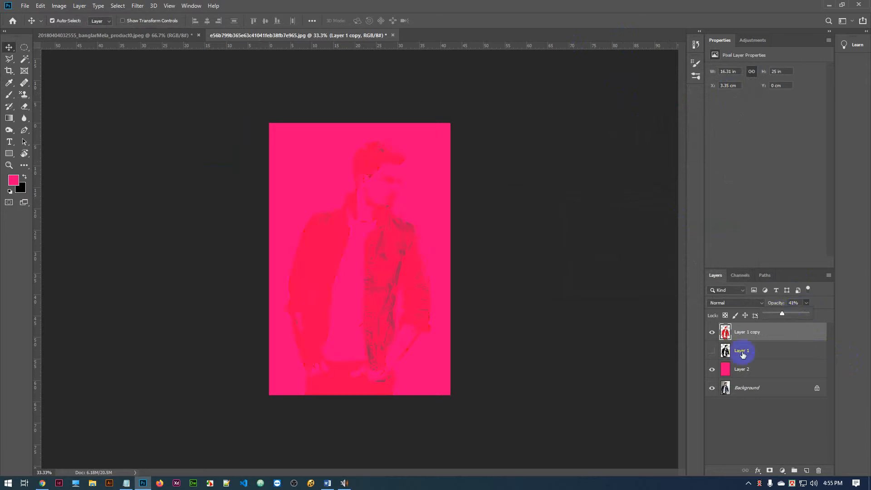
{"action": "left_click", "coordinate": [712, 370]}
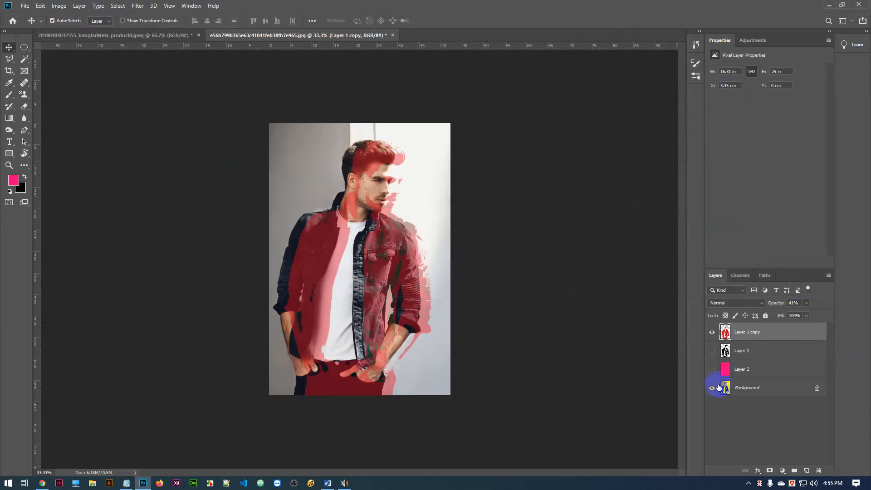
{"action": "left_click", "coordinate": [711, 388]}
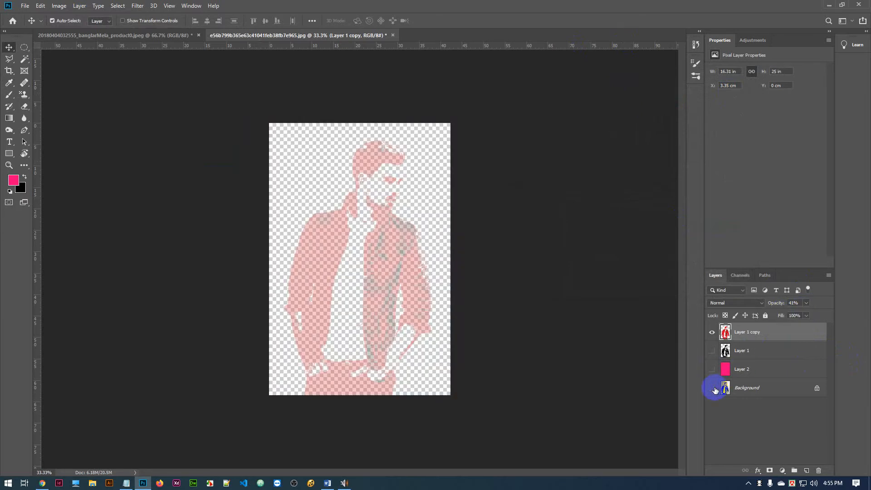
{"action": "left_click", "coordinate": [711, 352]}
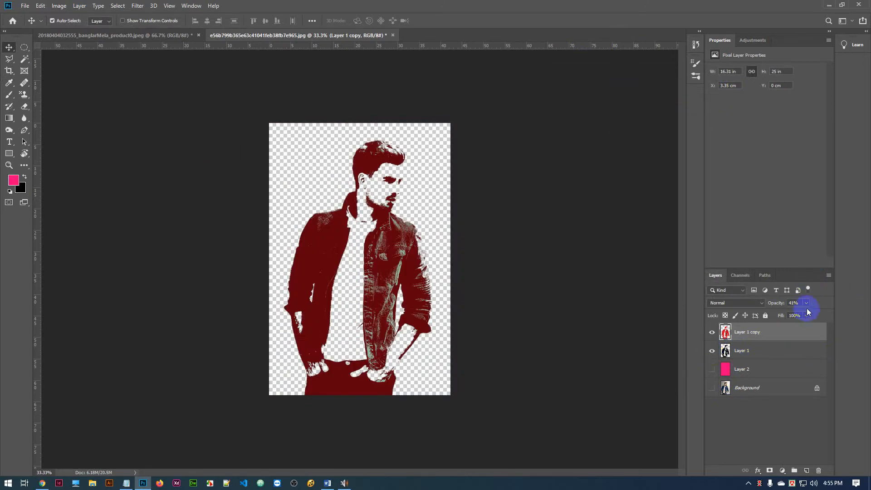
- Lower Layer 1 copy's opacity to 26% and preview the cutout with and without the pink Layer 2
{"action": "mouse_move", "coordinate": [806, 306]}
{"action": "left_mouse_down"}
{"action": "mouse_move", "coordinate": [811, 316]}
{"action": "mouse_move", "coordinate": [796, 311]}
{"action": "left_mouse_up"}
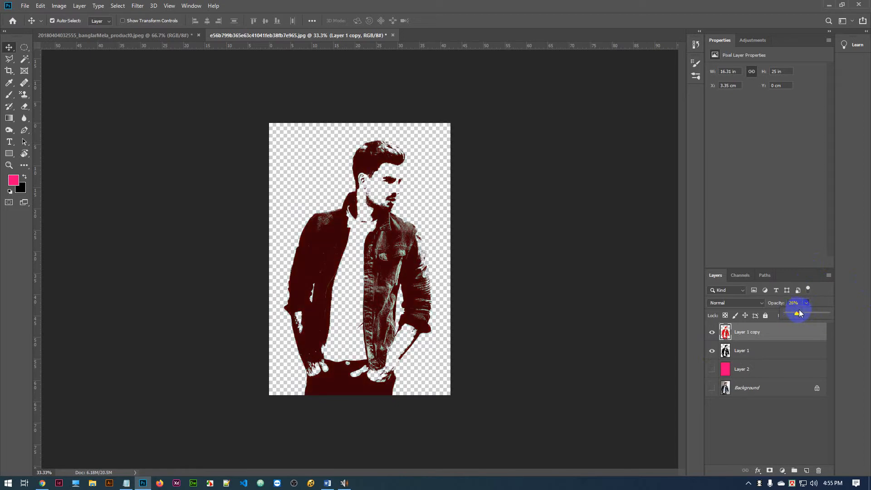
{"action": "left_click", "coordinate": [711, 369]}
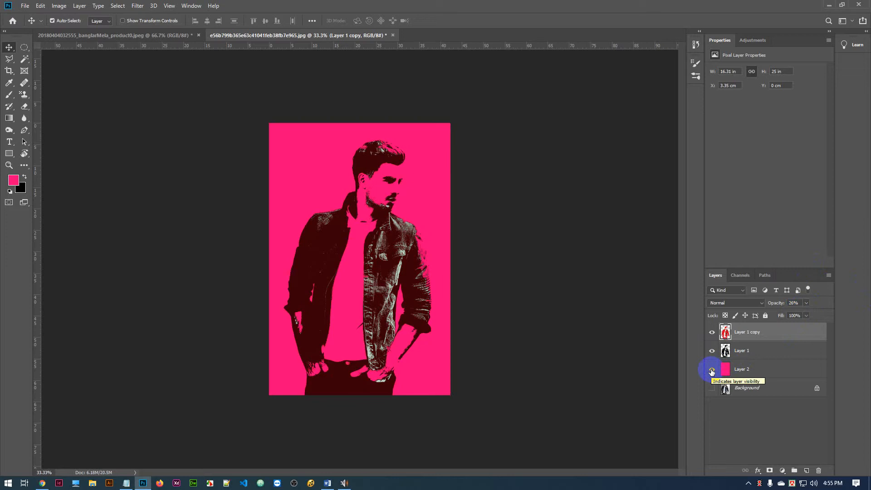
{"action": "left_click", "coordinate": [711, 369]}
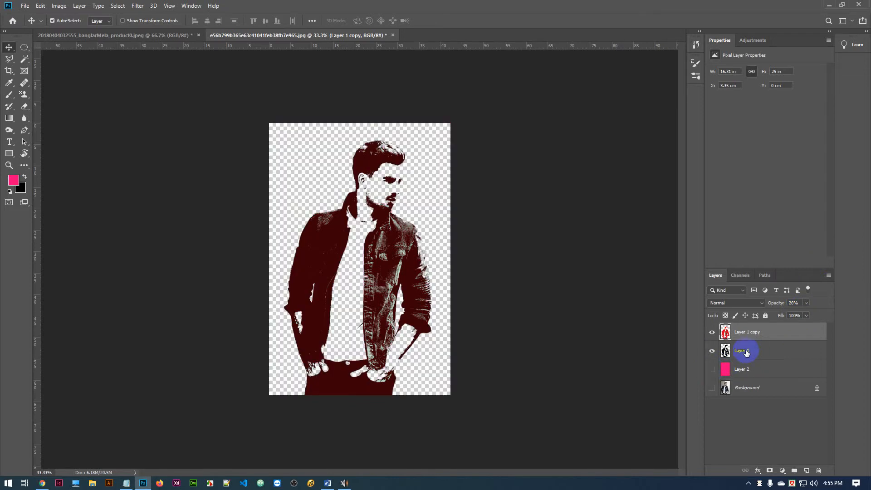
{"action": "left_click", "coordinate": [713, 369]}
{"action": "left_click", "coordinate": [712, 370]}
{"action": "left_click", "coordinate": [713, 369]}
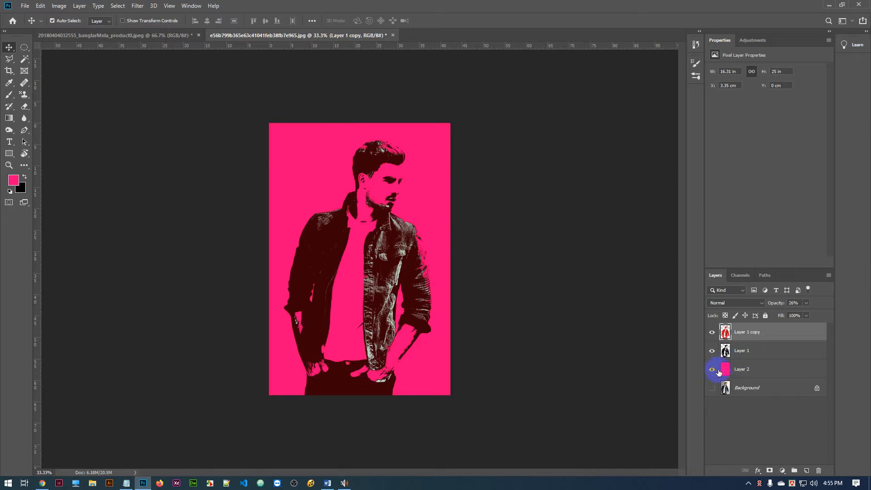
{"action": "left_click", "coordinate": [798, 307]}
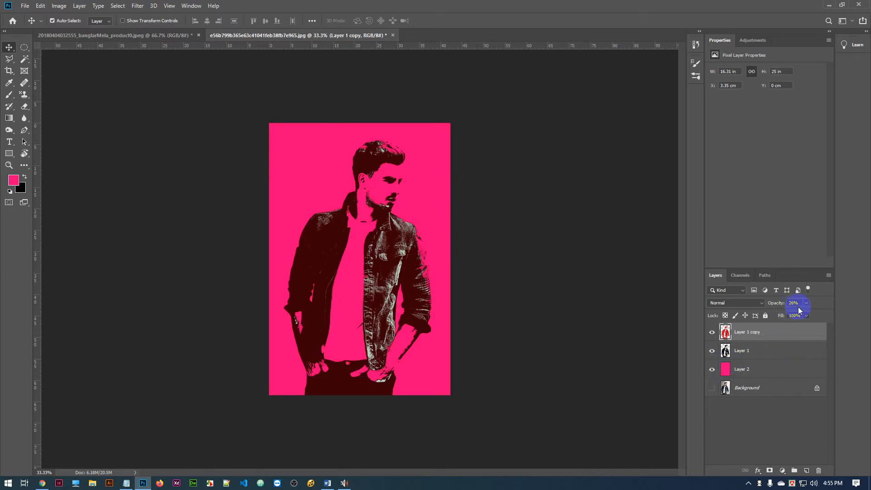
- Try Layer 1 copy at 64% opacity without Layer 1 and Layer 2, and at 55% with Layer 1 shown
{"action": "left_click", "coordinate": [712, 351]}
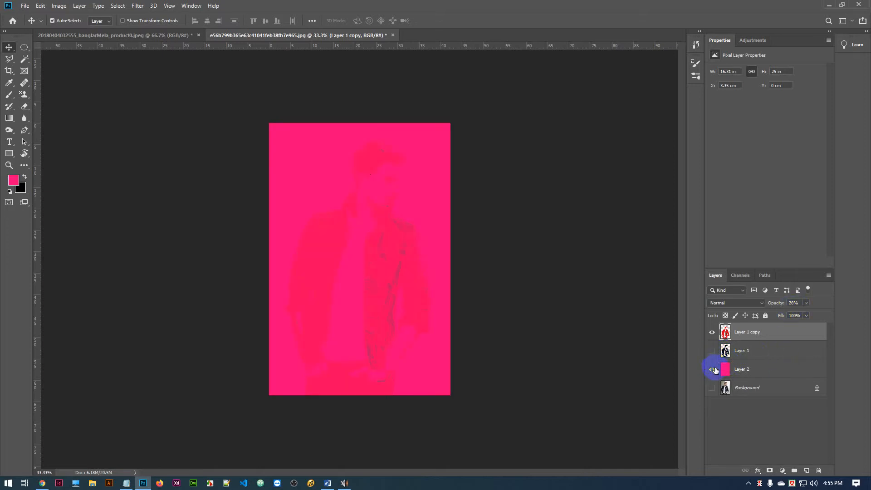
{"action": "left_click", "coordinate": [712, 370]}
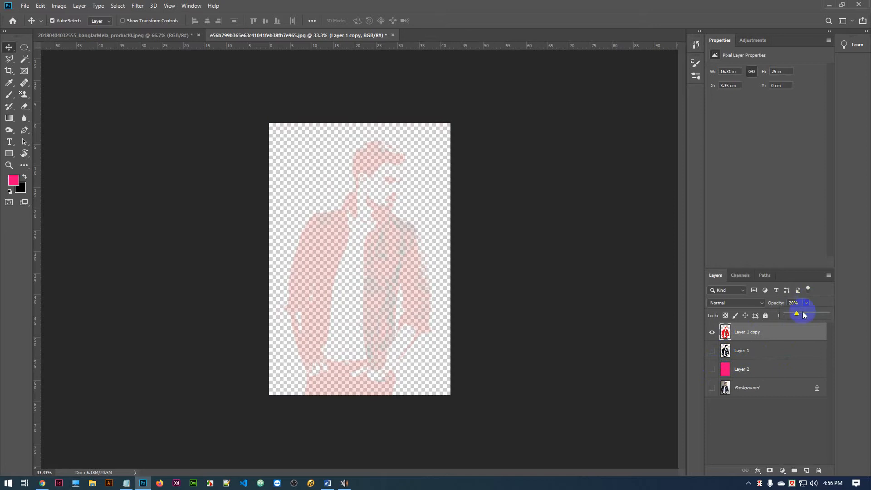
{"action": "left_click_drag", "start_coordinate": [802, 316], "coordinate": [812, 312]}
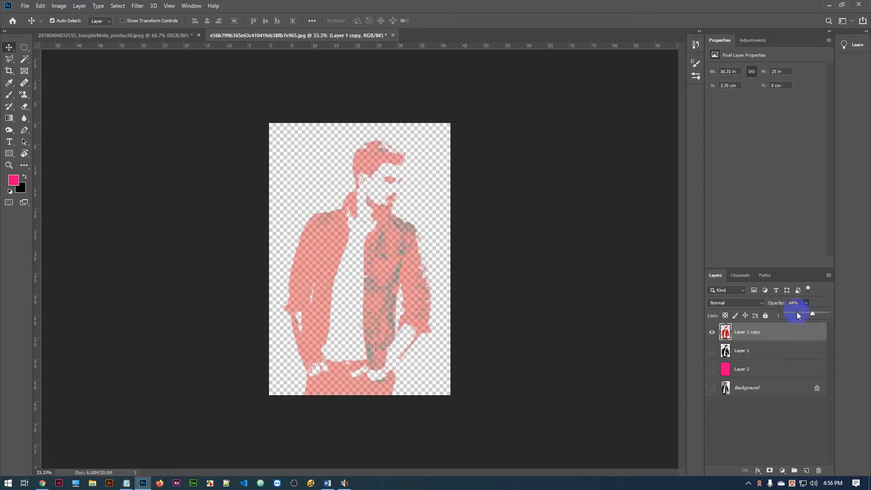
{"action": "left_click", "coordinate": [712, 351]}
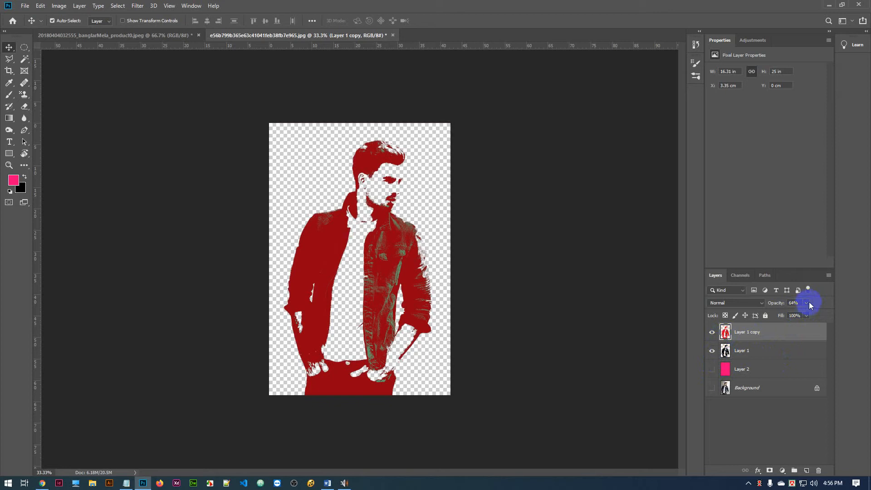
{"action": "left_click_drag", "start_coordinate": [809, 314], "coordinate": [804, 316]}
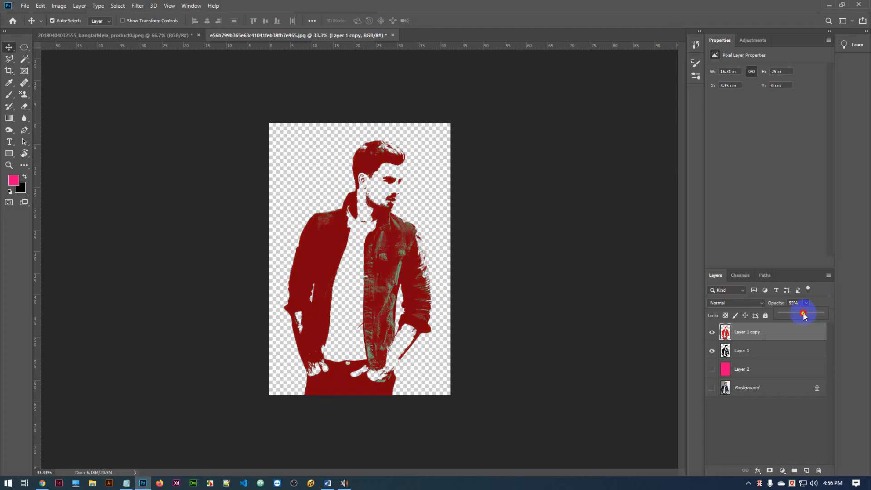
- Lower Layer 1 copy's opacity to 30% over the black cutout on Layer 1
{"action": "key", "text": "ctrl+plus"}
{"action": "key", "text": "ctrl+plus"}
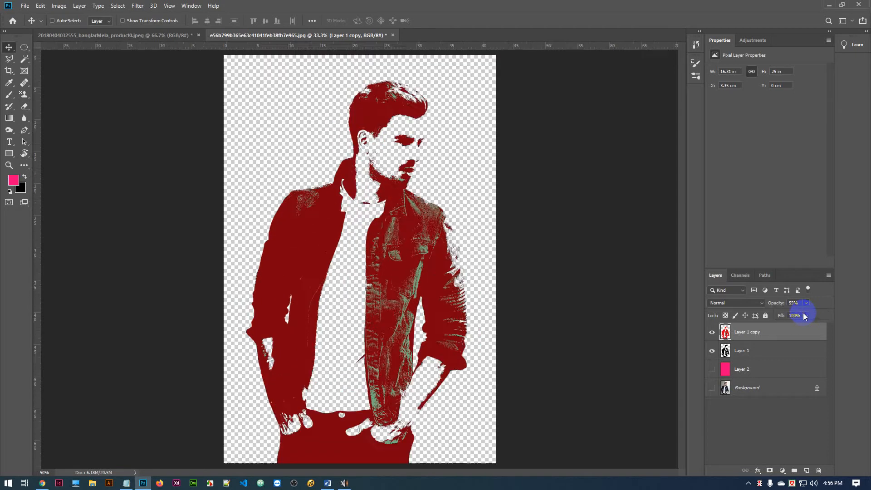
{"action": "scroll", "coordinate": [410, 209], "scroll_direction": "up", "scroll_amount": 1}
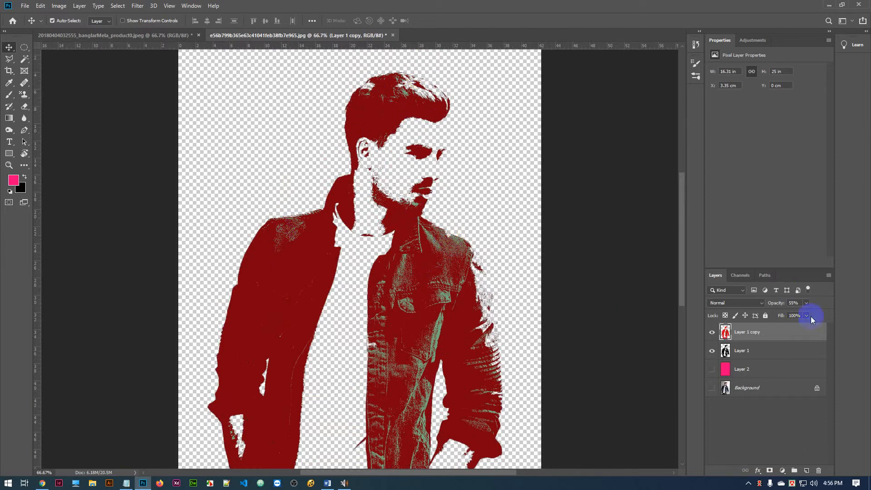
{"action": "left_click", "coordinate": [806, 302]}
{"action": "left_click_drag", "start_coordinate": [806, 313], "coordinate": [796, 314]}
- Preview the tinted cutout over the pink Layer 2, and delete Layer 2
{"action": "left_click", "coordinate": [712, 369]}
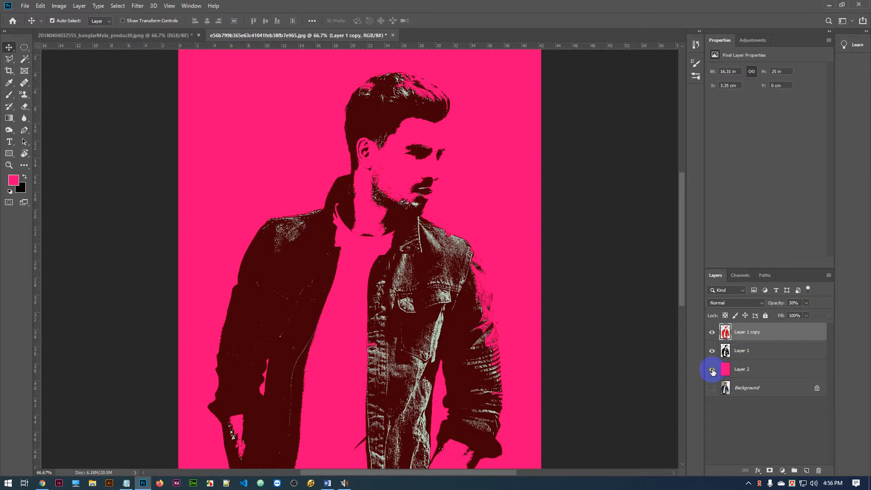
{"action": "left_click", "coordinate": [712, 370]}
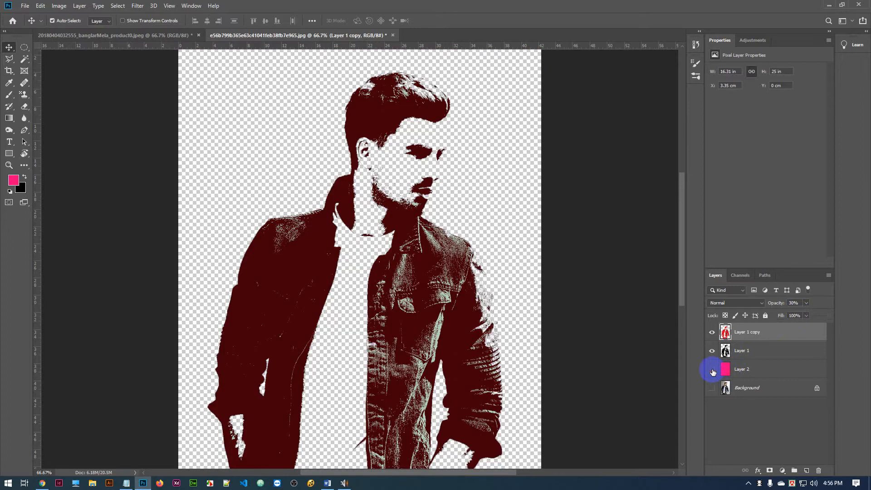
{"action": "left_click_drag", "start_coordinate": [789, 379], "coordinate": [819, 470]}
- Compare Layer 1 and Layer 1 copy by hiding and showing each in turn, leaving both visible
{"action": "left_click", "coordinate": [768, 353]}
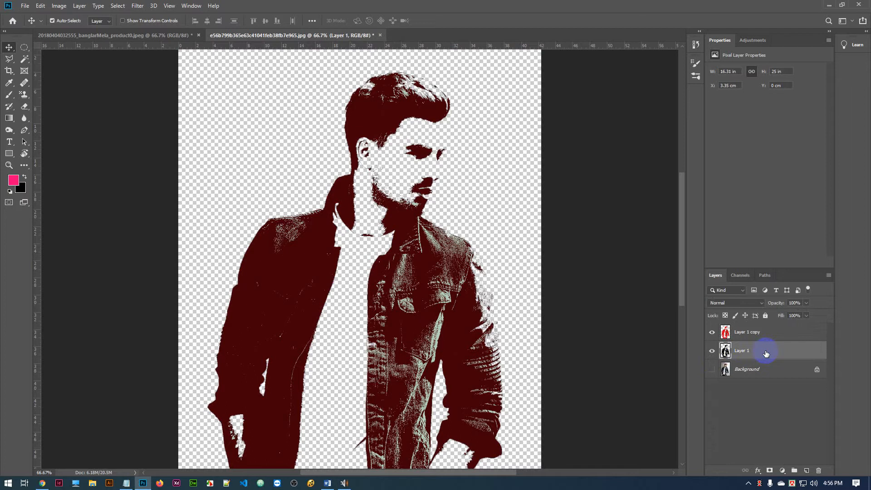
{"action": "left_click", "coordinate": [712, 353]}
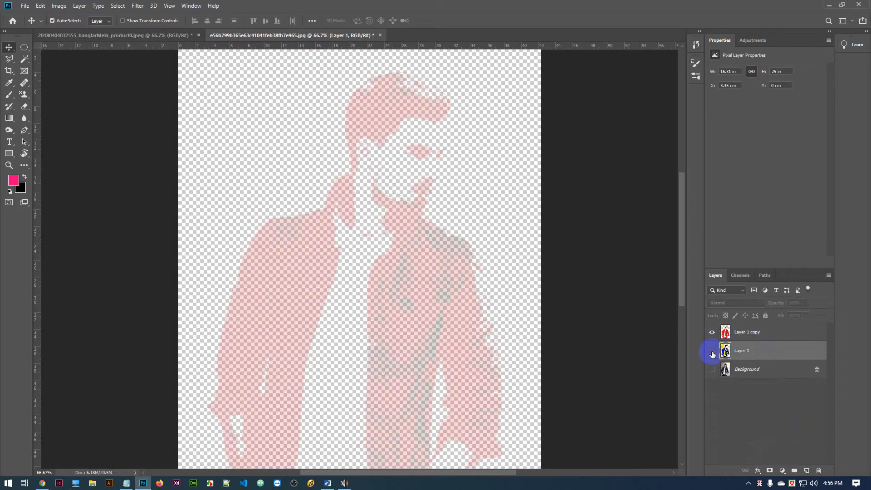
{"action": "left_click", "coordinate": [712, 352]}
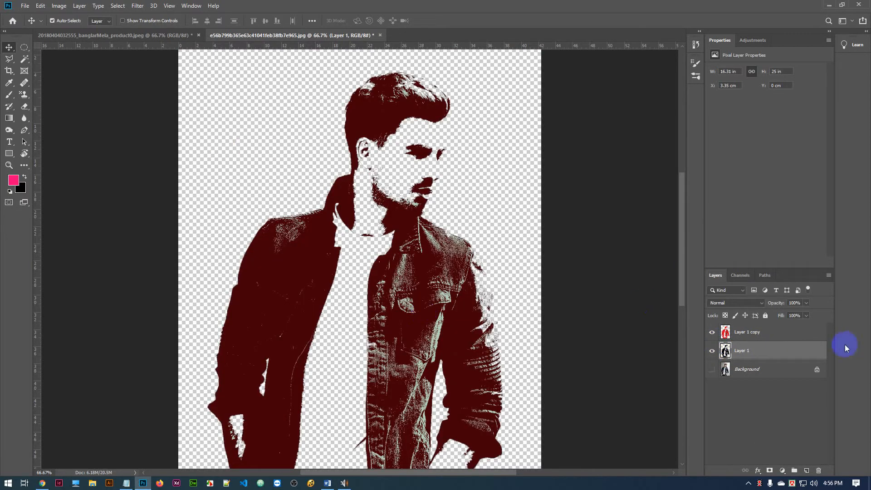
{"action": "left_click", "coordinate": [775, 333]}
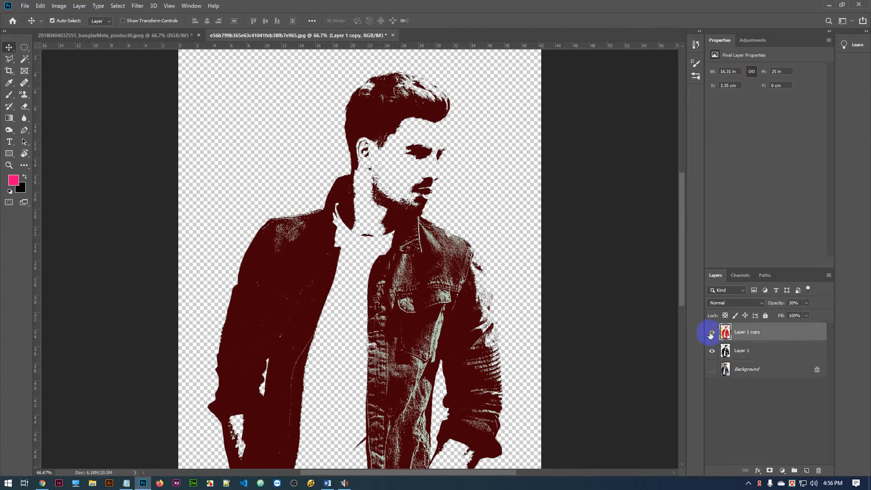
{"action": "left_click", "coordinate": [712, 333]}
{"action": "left_click", "coordinate": [711, 333]}
{"action": "left_click", "coordinate": [712, 352]}
{"action": "left_click", "coordinate": [712, 353]}
{"action": "left_click", "coordinate": [711, 333]}
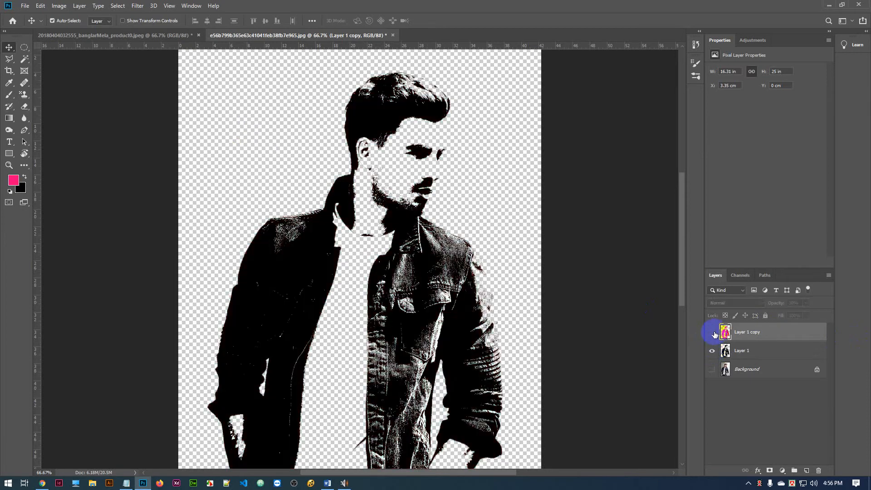
{"action": "left_click", "coordinate": [713, 349]}
{"action": "left_click", "coordinate": [711, 333]}
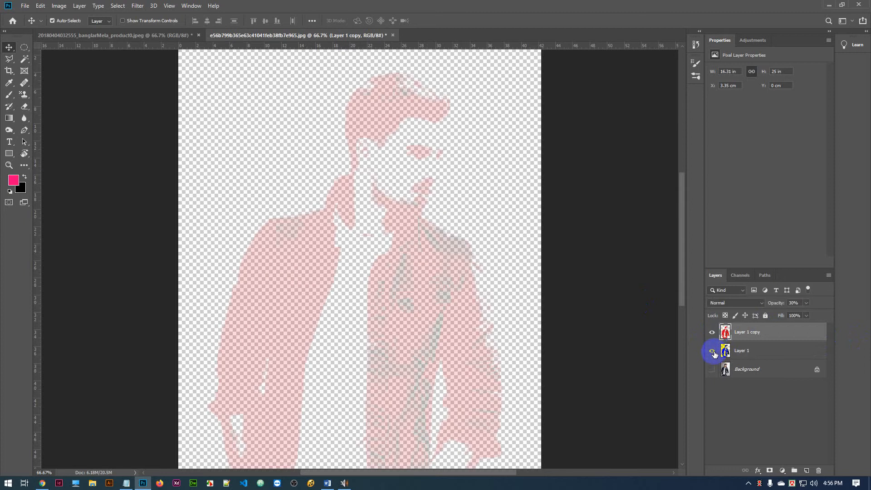
{"action": "left_click", "coordinate": [712, 350]}
- Merge Layer 1 and Layer 1 copy into a single layer
{"action": "left_click", "coordinate": [775, 350]}
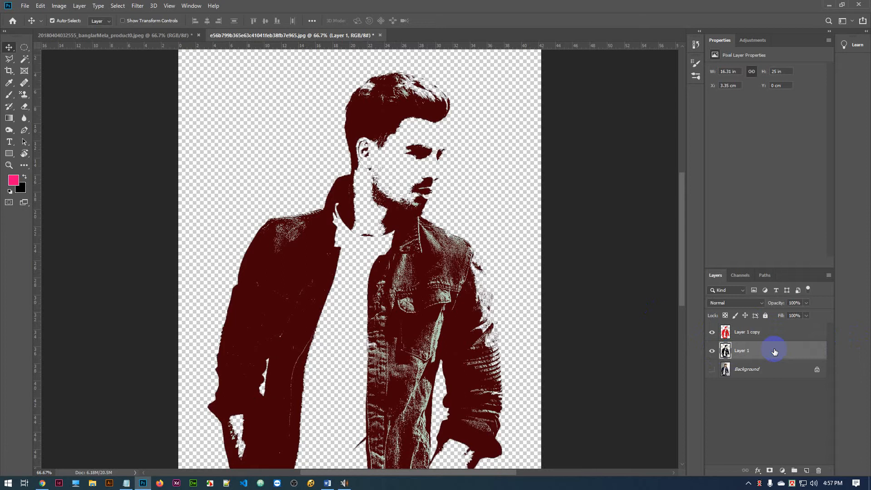
{"action": "left_click", "coordinate": [773, 334], "text": "shift"}
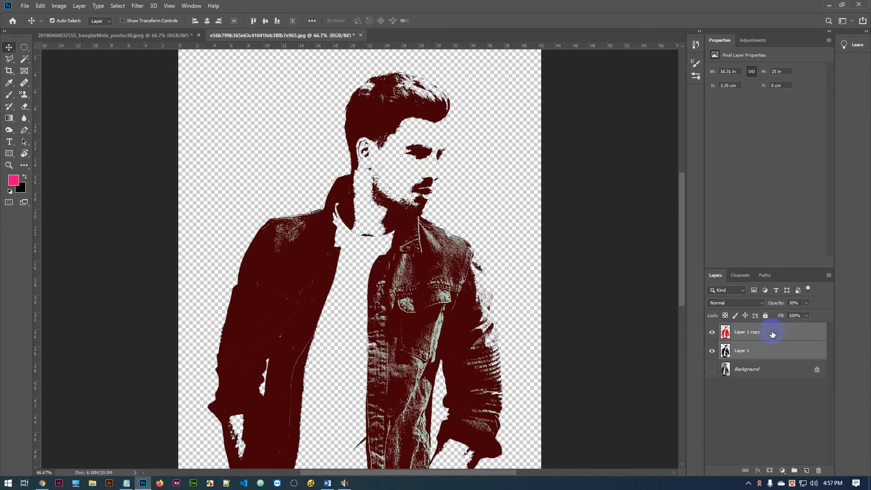
{"action": "right_click", "coordinate": [773, 335]}
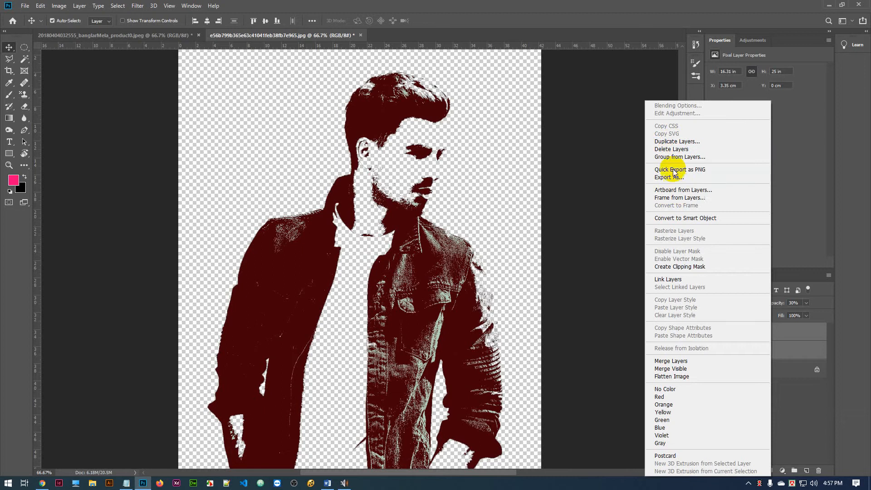
{"action": "left_click", "coordinate": [692, 361]}
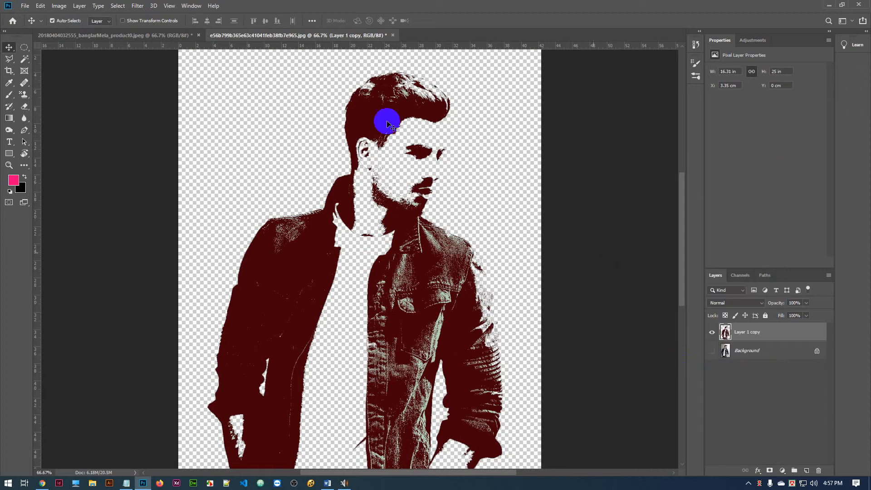
- Compare the merged cutout with the original Background photo, leaving only the cutout visible
{"action": "left_click", "coordinate": [762, 336]}
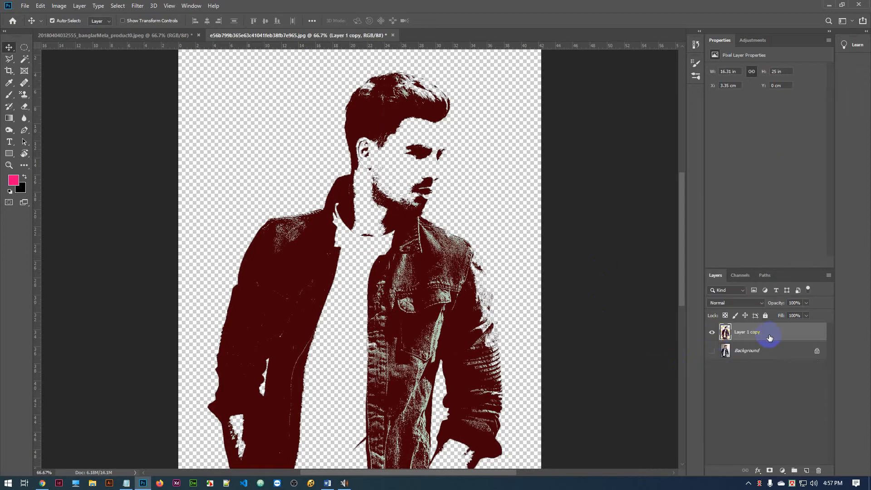
{"action": "left_click", "coordinate": [712, 351]}
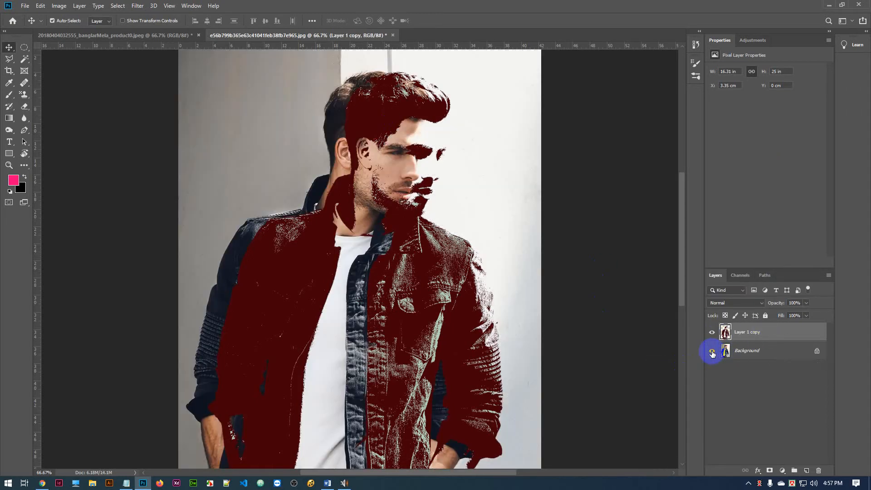
{"action": "left_click", "coordinate": [712, 333]}
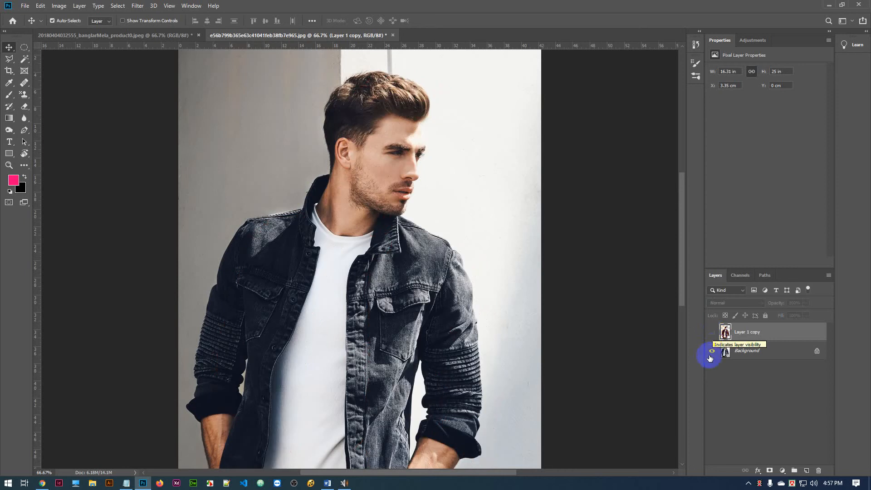
{"action": "left_click", "coordinate": [712, 351]}
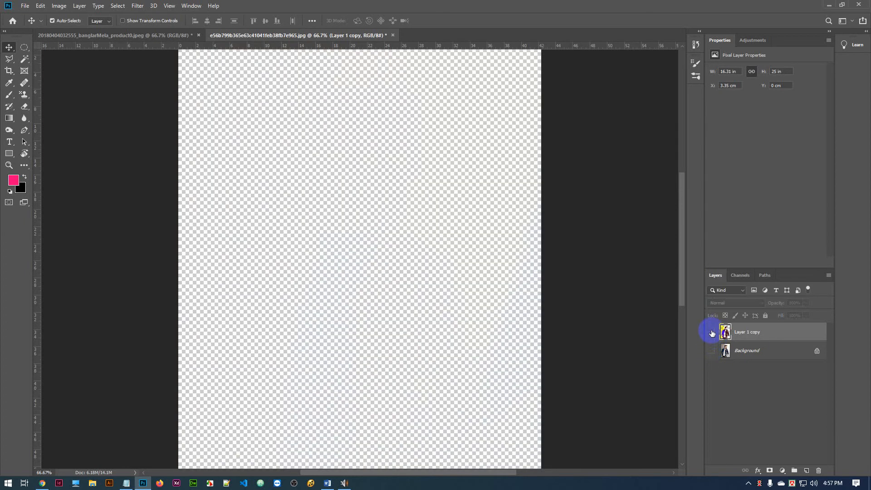
{"action": "left_click", "coordinate": [711, 332]}
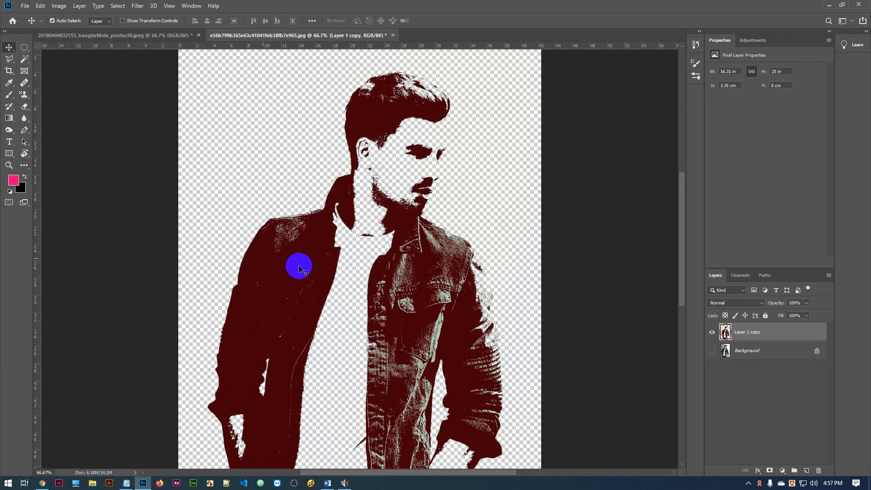
- Reposition the merged cutout on the canvas at about X 4.76 cm, Y 0 cm
{"action": "mouse_move", "coordinate": [299, 267]}
{"action": "left_mouse_down"}
{"action": "mouse_move", "coordinate": [287, 214]}
{"action": "mouse_move", "coordinate": [337, 167]}
{"action": "mouse_move", "coordinate": [291, 257]}
{"action": "mouse_move", "coordinate": [325, 255]}
{"action": "mouse_move", "coordinate": [305, 230]}
{"action": "mouse_move", "coordinate": [305, 281]}
{"action": "mouse_move", "coordinate": [307, 200]}
{"action": "mouse_move", "coordinate": [304, 234]}
{"action": "mouse_move", "coordinate": [331, 241]}
{"action": "mouse_move", "coordinate": [297, 278]}
{"action": "mouse_move", "coordinate": [320, 258]}
{"action": "mouse_move", "coordinate": [292, 274]}
{"action": "mouse_move", "coordinate": [290, 290]}
{"action": "mouse_move", "coordinate": [310, 266]}
{"action": "mouse_move", "coordinate": [305, 275]}
{"action": "left_mouse_up"}
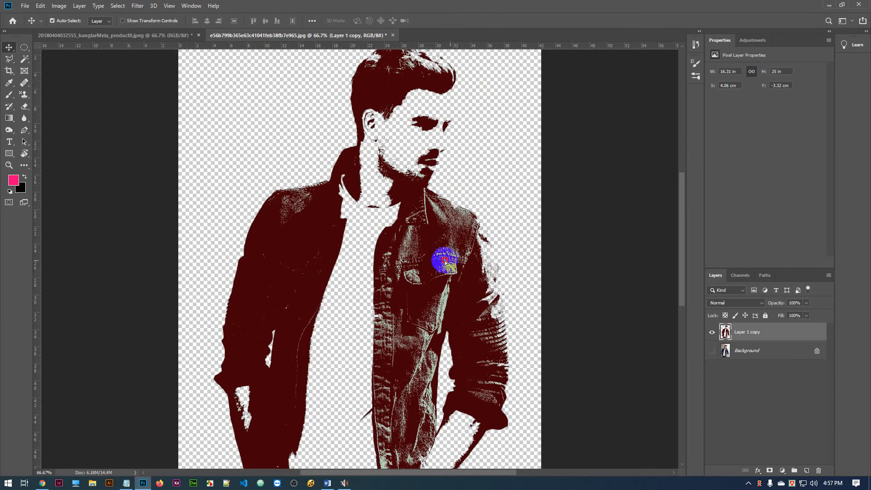
{"action": "mouse_move", "coordinate": [445, 259]}
{"action": "left_mouse_down"}
{"action": "mouse_move", "coordinate": [453, 297]}
{"action": "mouse_move", "coordinate": [446, 273]}
{"action": "mouse_move", "coordinate": [416, 294]}
{"action": "mouse_move", "coordinate": [447, 301]}
{"action": "mouse_move", "coordinate": [434, 281]}
{"action": "mouse_move", "coordinate": [426, 294]}
{"action": "mouse_move", "coordinate": [446, 249]}
{"action": "mouse_move", "coordinate": [437, 293]}
{"action": "mouse_move", "coordinate": [443, 270]}
{"action": "left_mouse_up"}
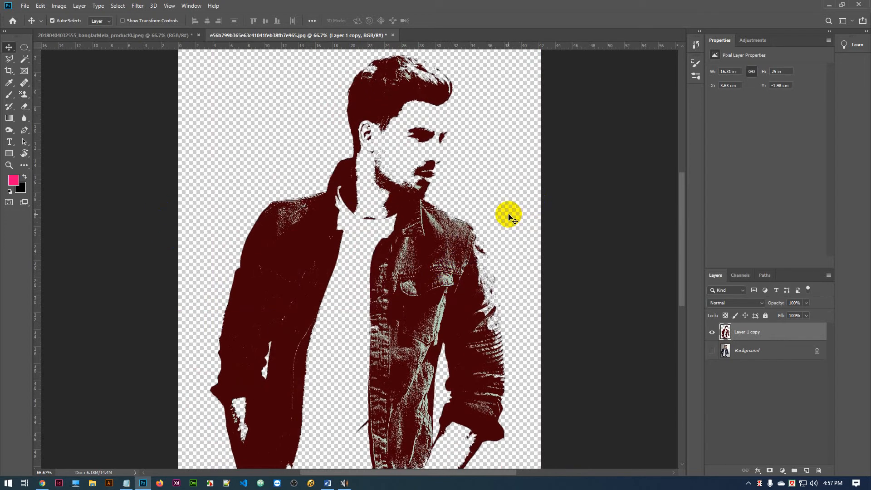
{"action": "left_click", "coordinate": [435, 265]}
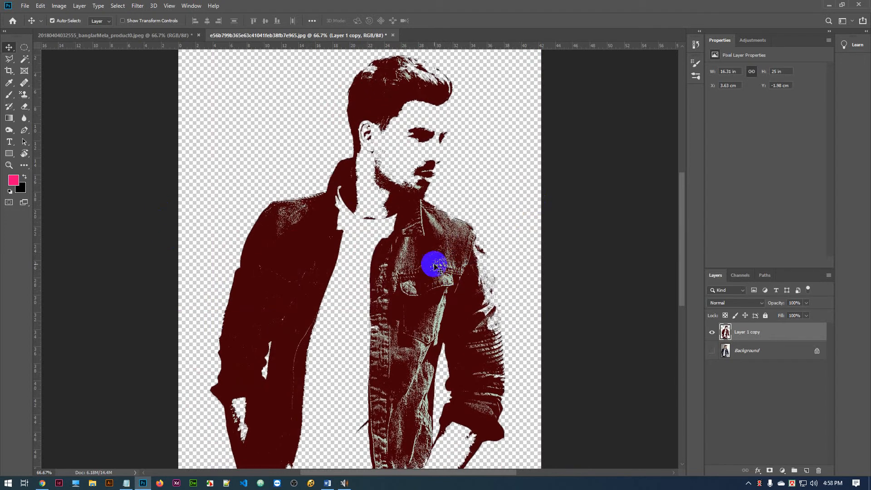
{"action": "key", "text": "ctrl+minus"}
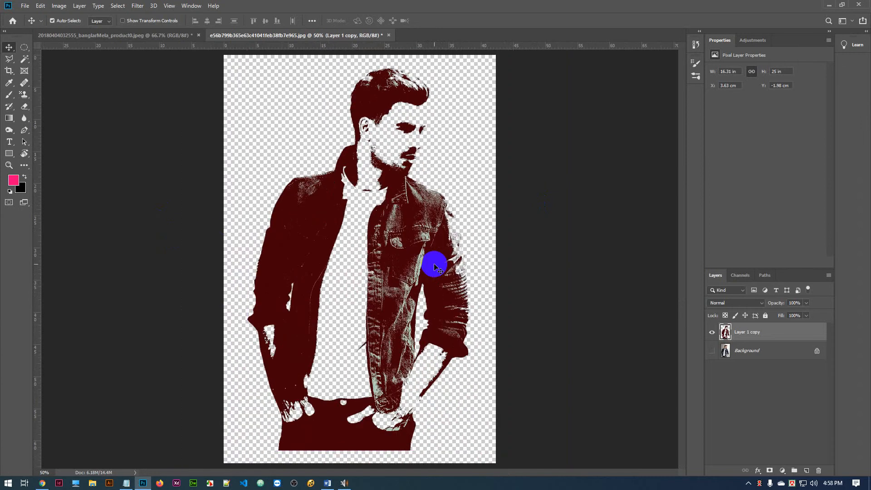
{"action": "left_click_drag", "start_coordinate": [394, 199], "coordinate": [418, 230]}
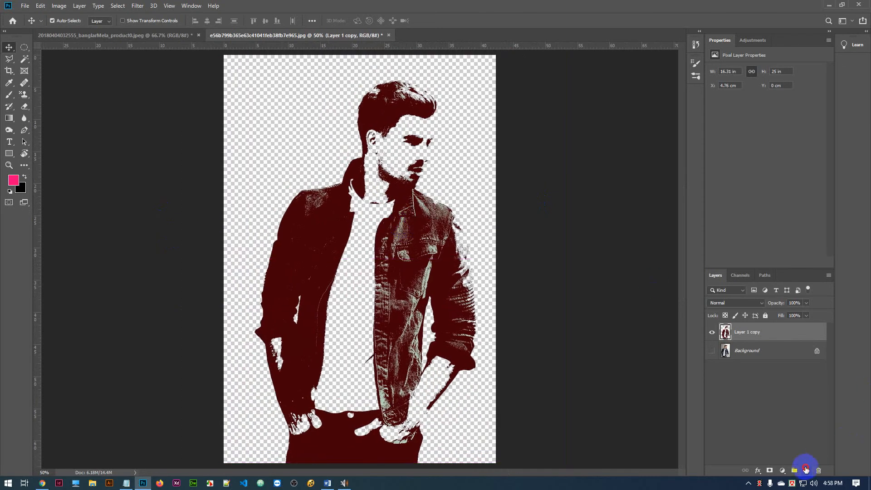
- Add a new empty layer and place it beneath the merged cutout
{"action": "left_click", "coordinate": [806, 471]}
{"action": "left_click_drag", "start_coordinate": [784, 336], "coordinate": [788, 356]}
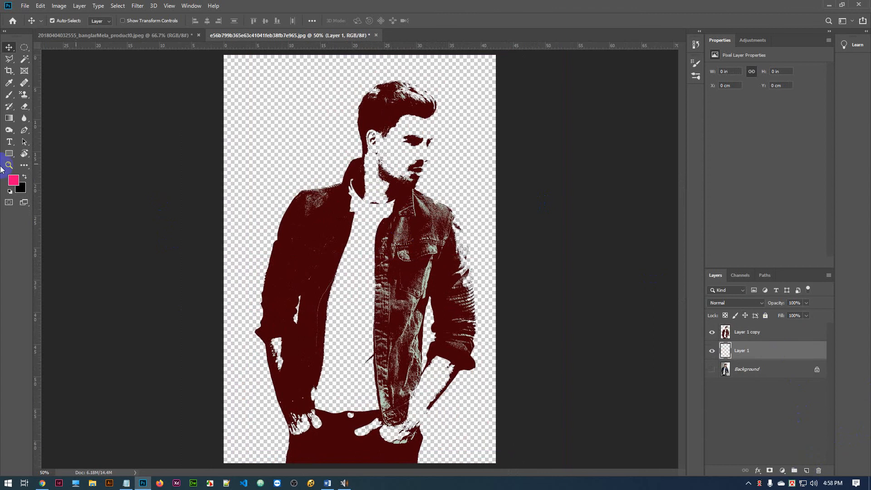
- Set the foreground color to white (ffffff) and fill the empty layer beneath the cutout with it
{"action": "left_click", "coordinate": [13, 183]}
{"action": "mouse_move", "coordinate": [543, 243]}
{"action": "left_mouse_down"}
{"action": "mouse_move", "coordinate": [480, 254]}
{"action": "mouse_move", "coordinate": [552, 231]}
{"action": "left_mouse_up"}
{"action": "left_click", "coordinate": [415, 117]}
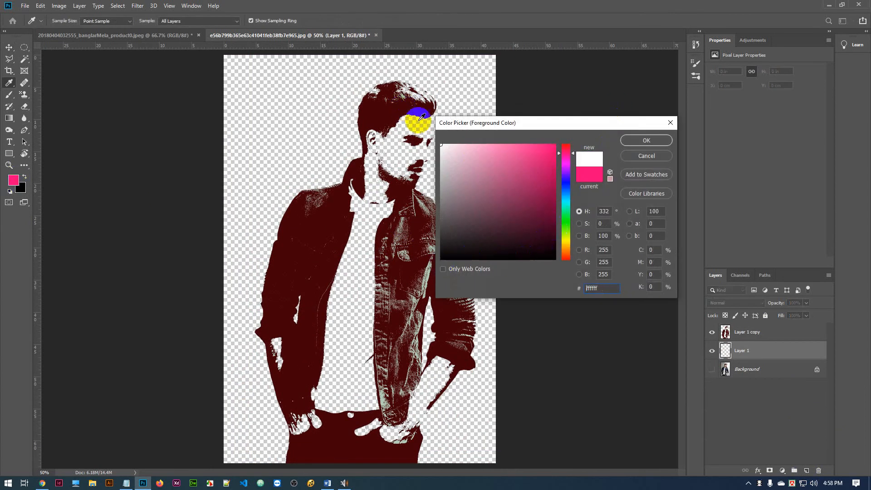
{"action": "left_click", "coordinate": [646, 140]}
{"action": "key", "text": "v"}
{"action": "key", "text": "alt+BackSpace"}
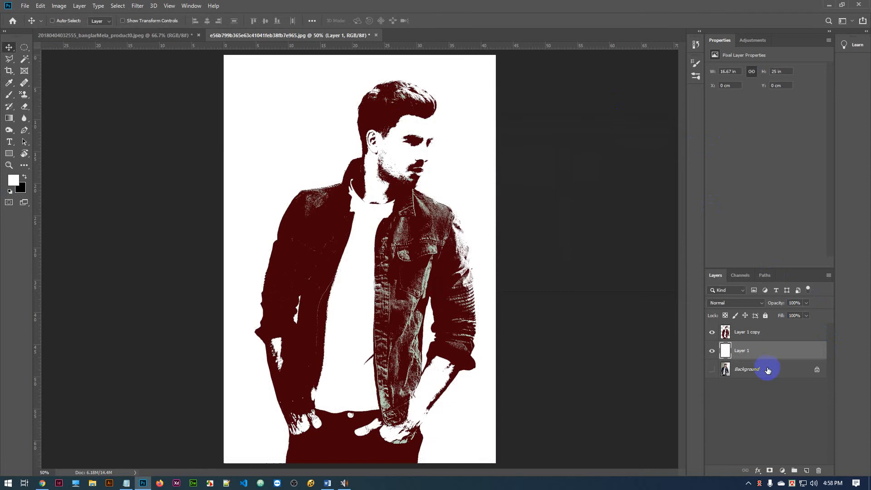
- Group the cutout and its white backing layer, show the Background photo, and toggle the group's visibility to compare before and after
{"action": "key", "text": "ctrl+minus"}
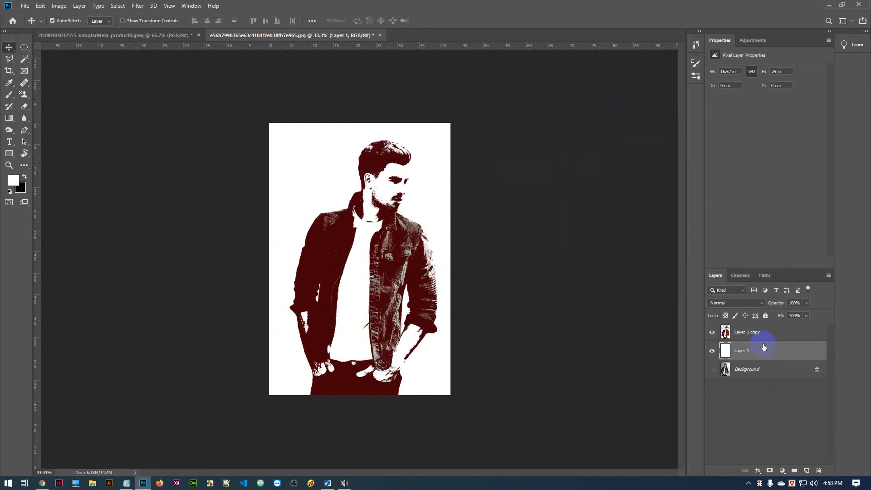
{"action": "left_click", "coordinate": [774, 336], "text": "shift"}
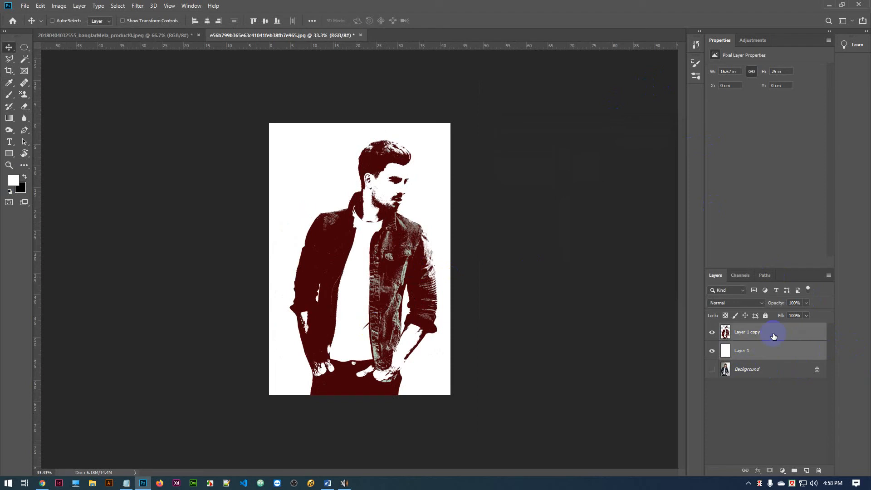
{"action": "key", "text": "ctrl+g"}
{"action": "left_click", "coordinate": [713, 345]}
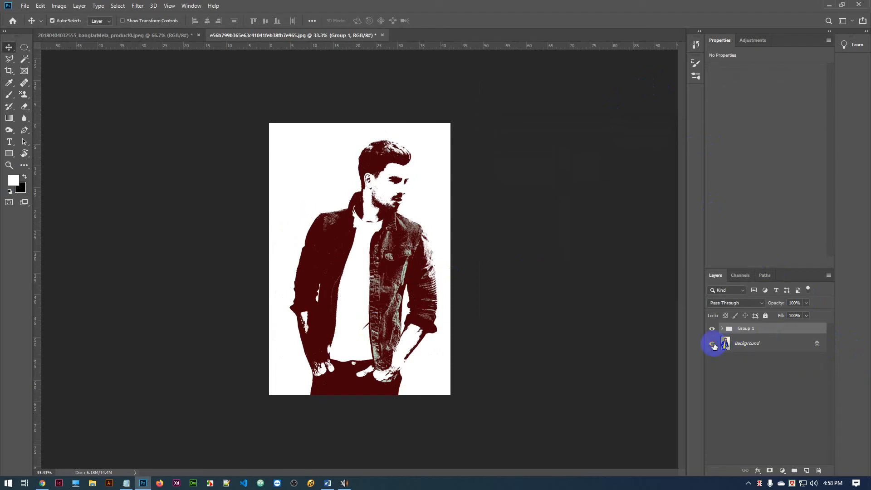
{"action": "left_click", "coordinate": [712, 329]}
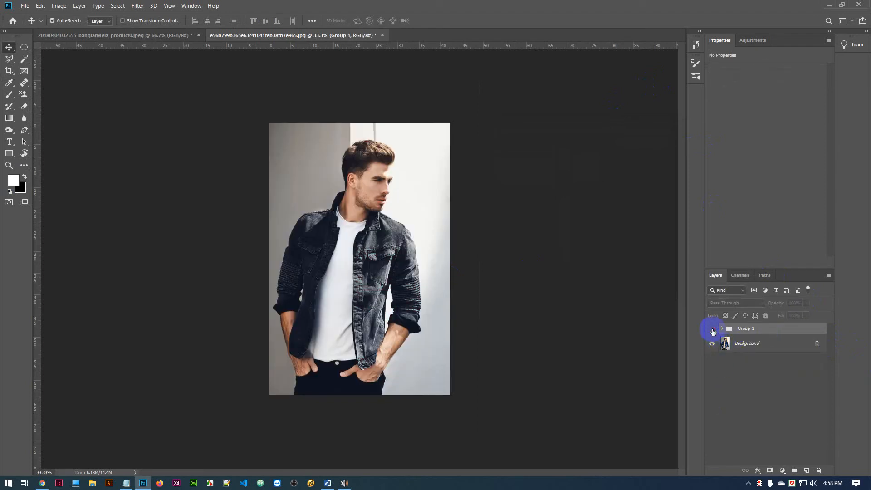
{"action": "left_click", "coordinate": [713, 331]}
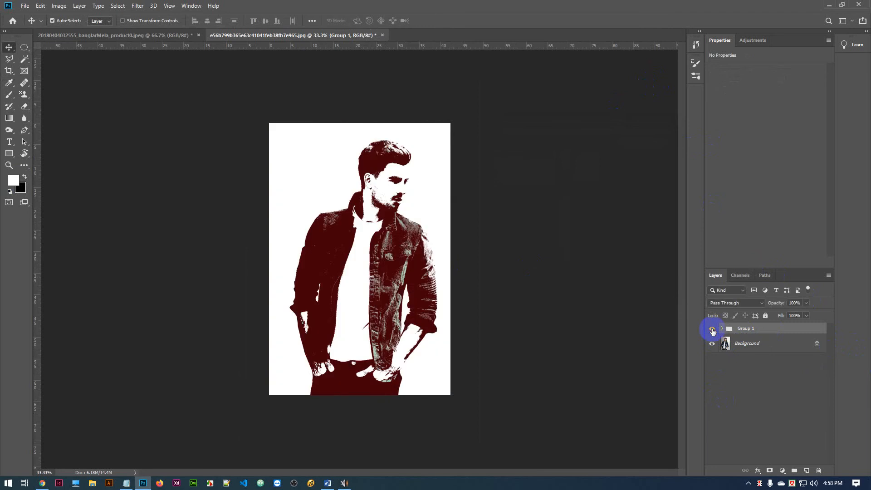